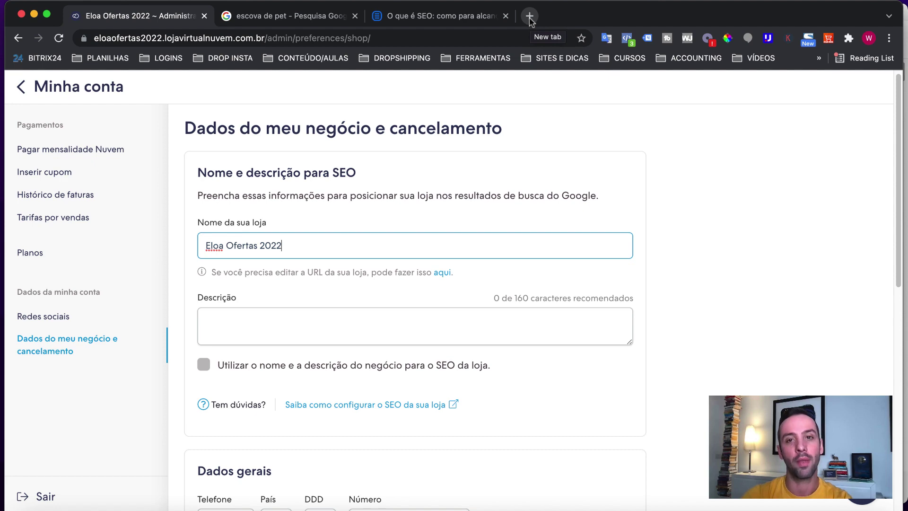
# Step: Search Google for "eloa ofertas" in a new browser tab
pyautogui.click(530, 16)
pyautogui.write('eloa ')
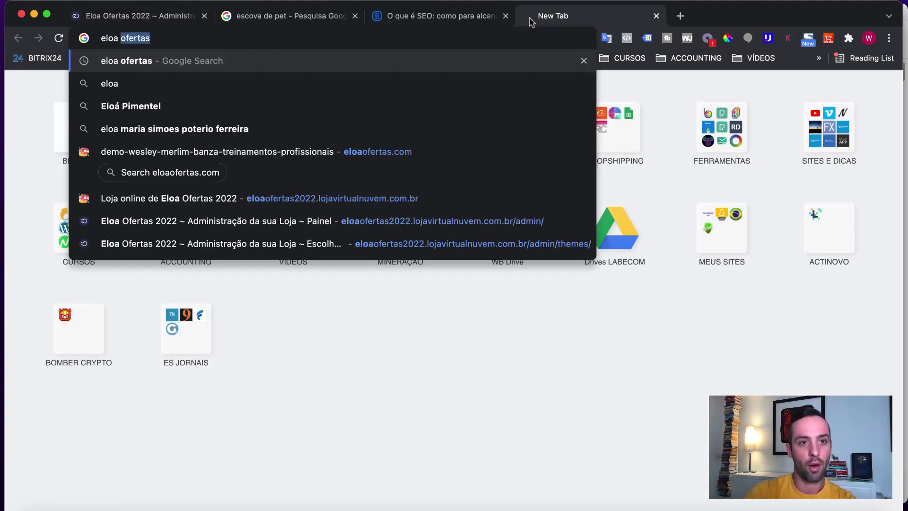
pyautogui.write('oferta')
pyautogui.press('Return')
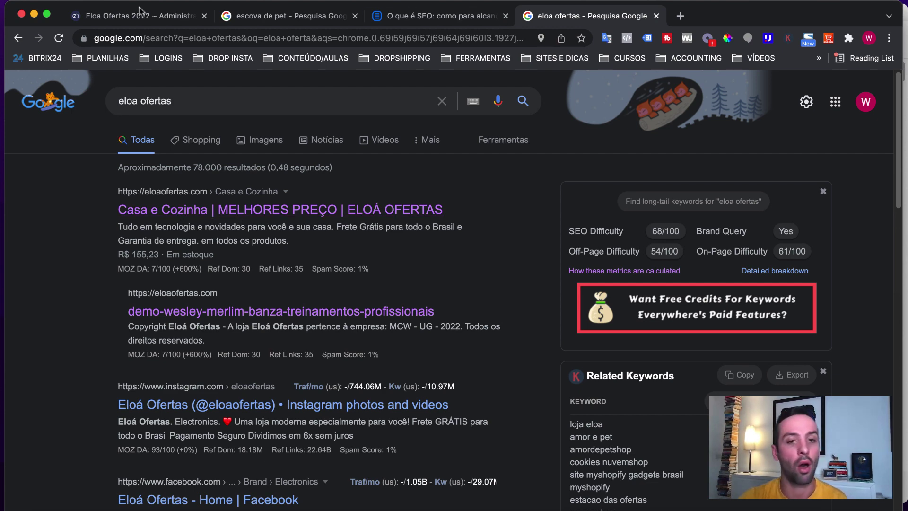
# Step: Back in the store's business data, correct the store name's spelling to "Eloá Ofertas" and replace "2022" with a vertical bar
pyautogui.click(171, 21)
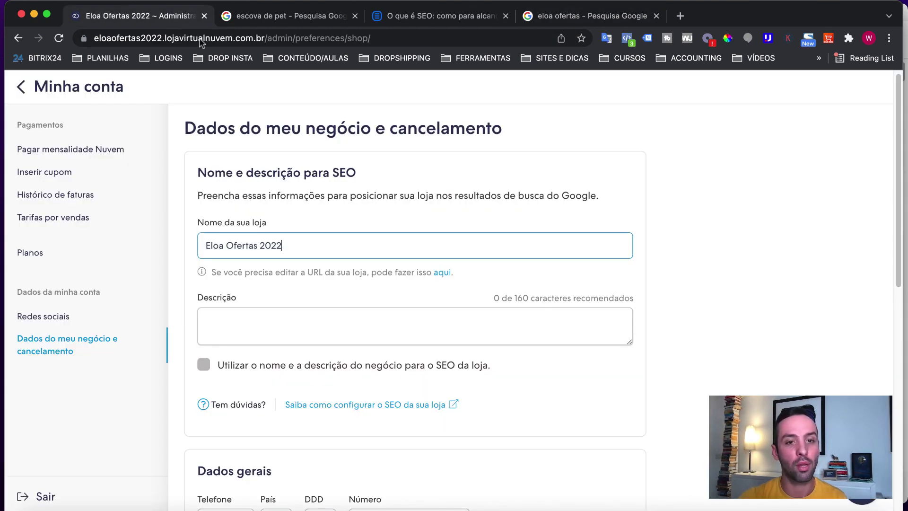
pyautogui.click(224, 240)
pyautogui.press('BackSpace')
pyautogui.write('á')
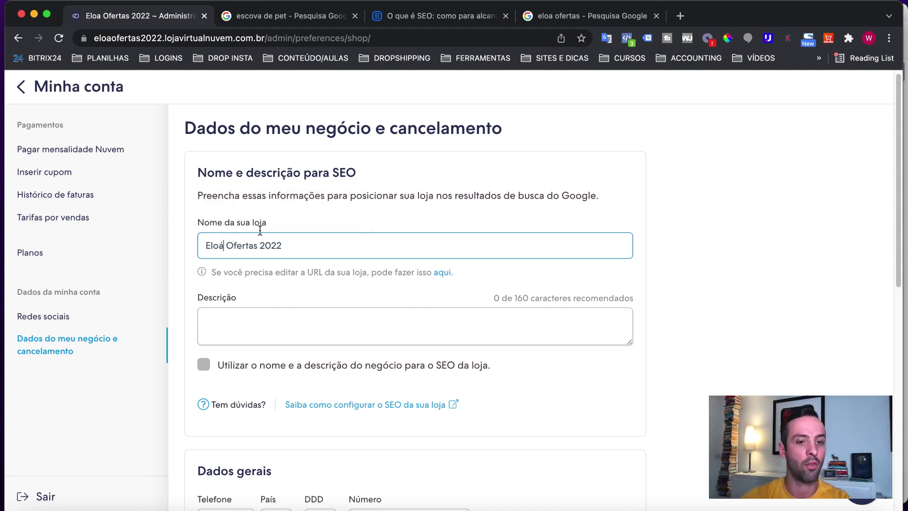
pyautogui.press('BackSpace')
pyautogui.press('BackSpace')
pyautogui.press('BackSpace')
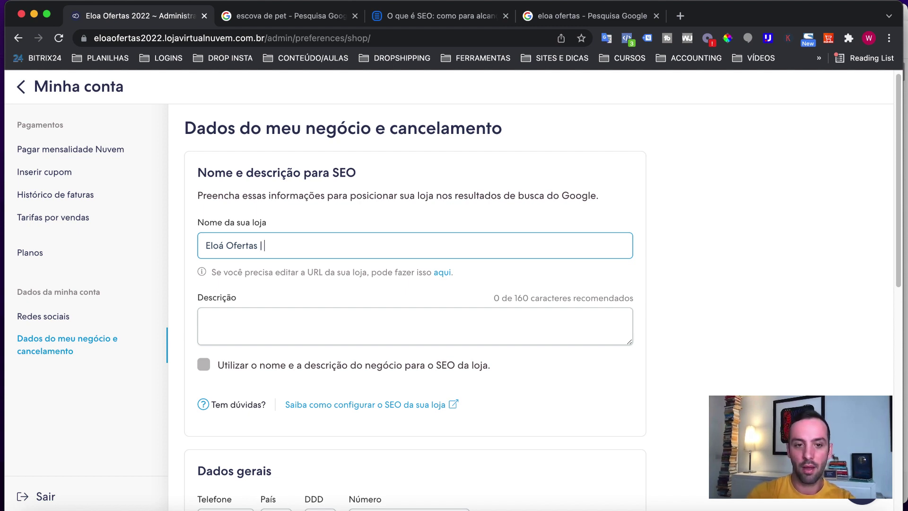
# Step: Complete the store name after the vertical bar with "Fre Grátis para Todo Brasil"
pyautogui.write('Prec')
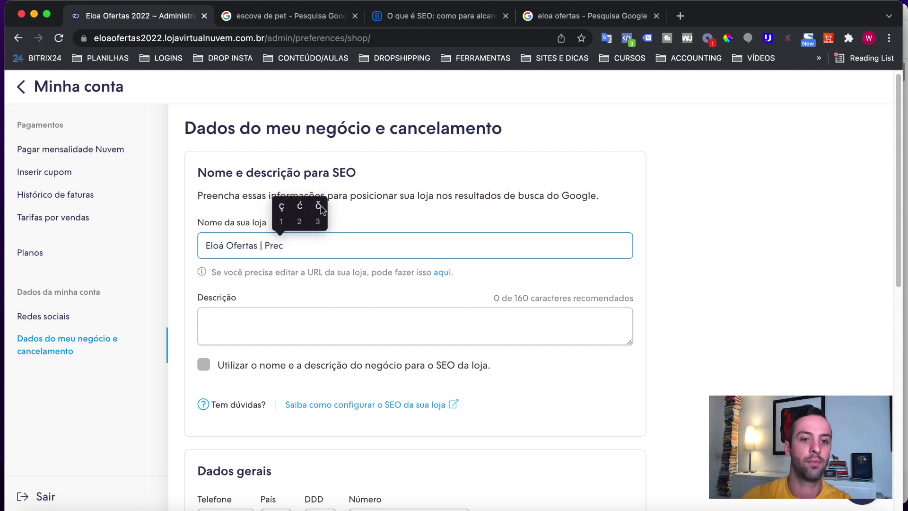
pyautogui.press('BackSpace')
pyautogui.press('BackSpace')
pyautogui.press('BackSpace')
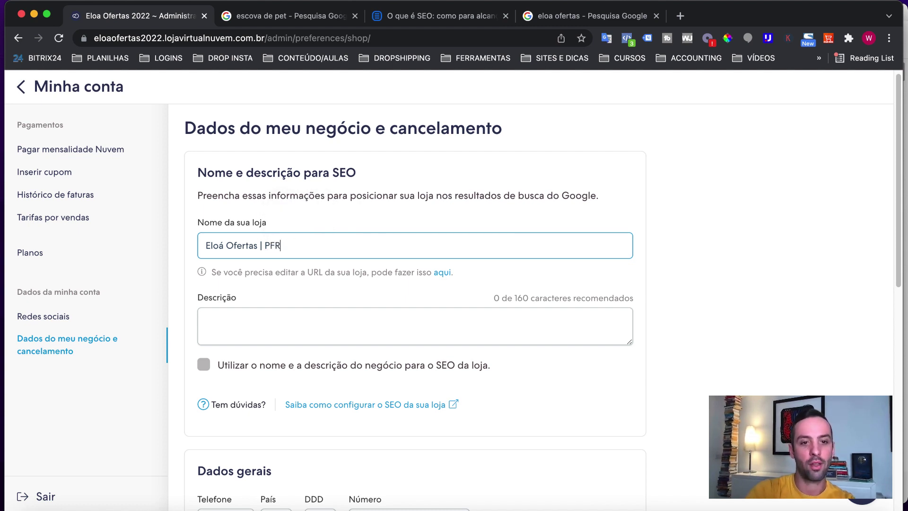
pyautogui.write('Fere')
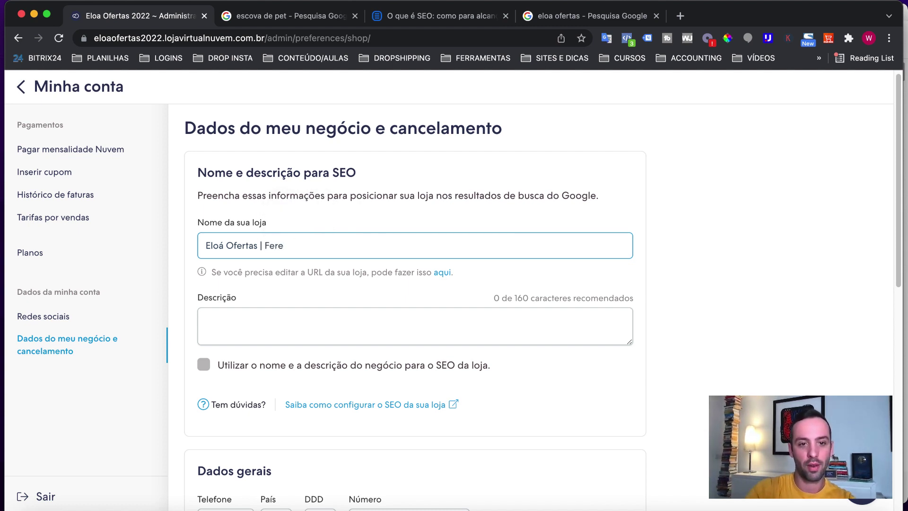
pyautogui.write('Grát')
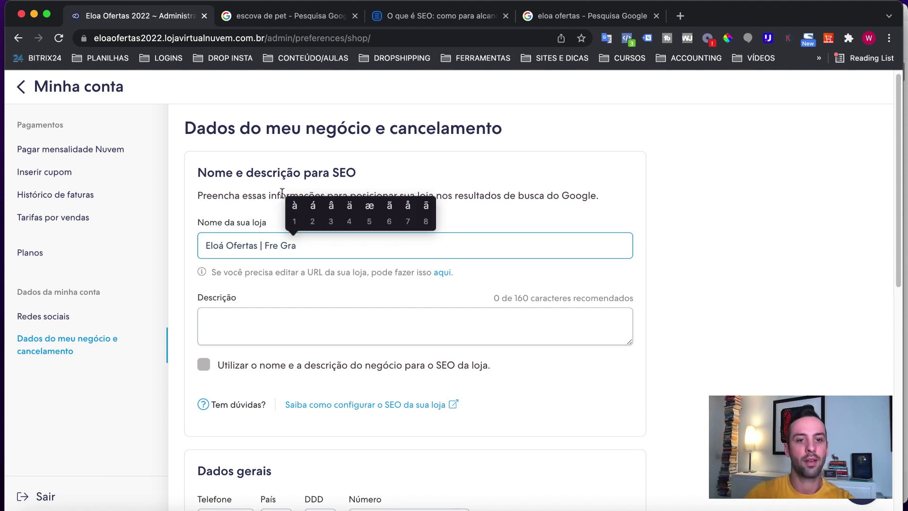
pyautogui.write('is para')
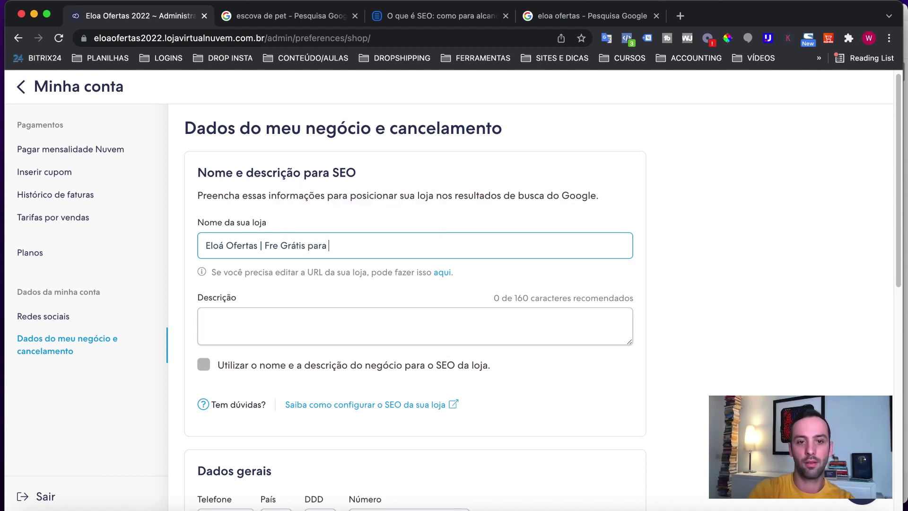
pyautogui.write(' Todo')
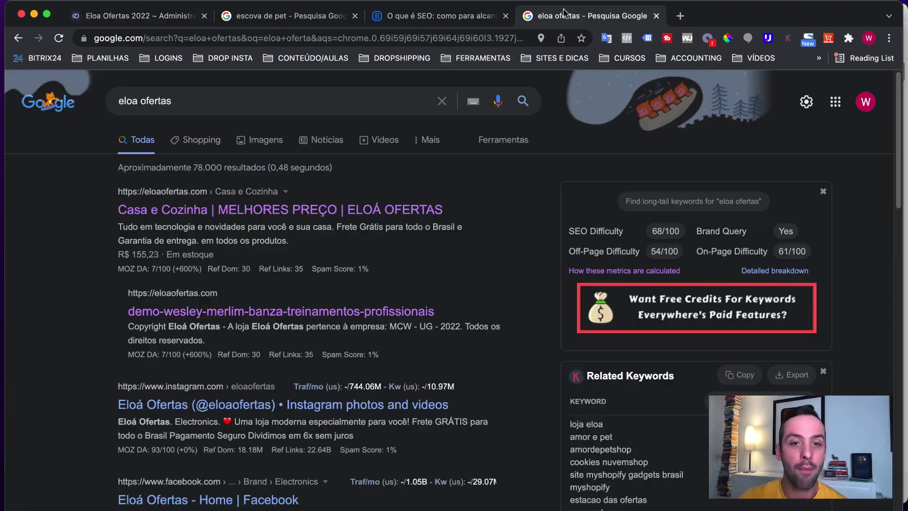
# Step: Copy the description text of the first eloaofertas.com search result into the store's Descrição field
pyautogui.click(568, 14)
pyautogui.moveTo(285, 240); pyautogui.dragTo(118, 225)
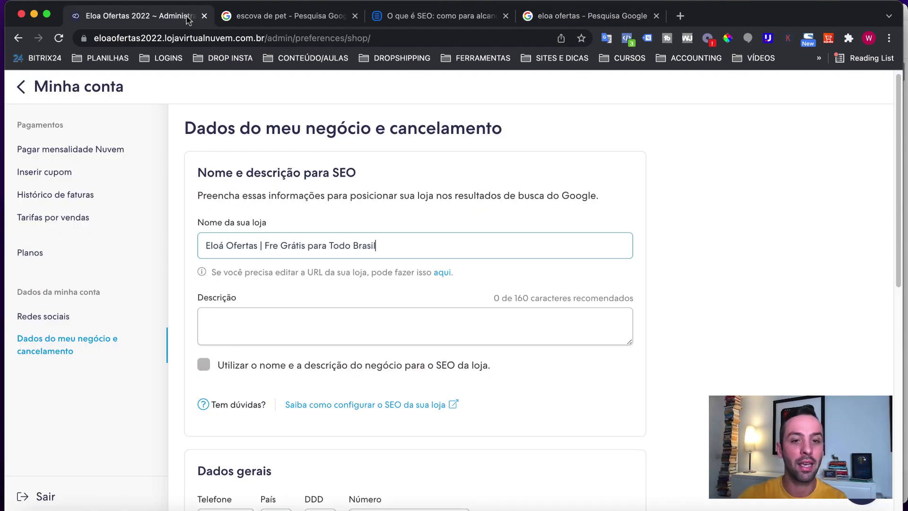
pyautogui.click(185, 16)
pyautogui.click(251, 314)
pyautogui.write('Tudo em tecnologia e novidades para você e sua casa. Frete Grátis para todo o Brasil e Garantia de entrega em todos os produtos.')
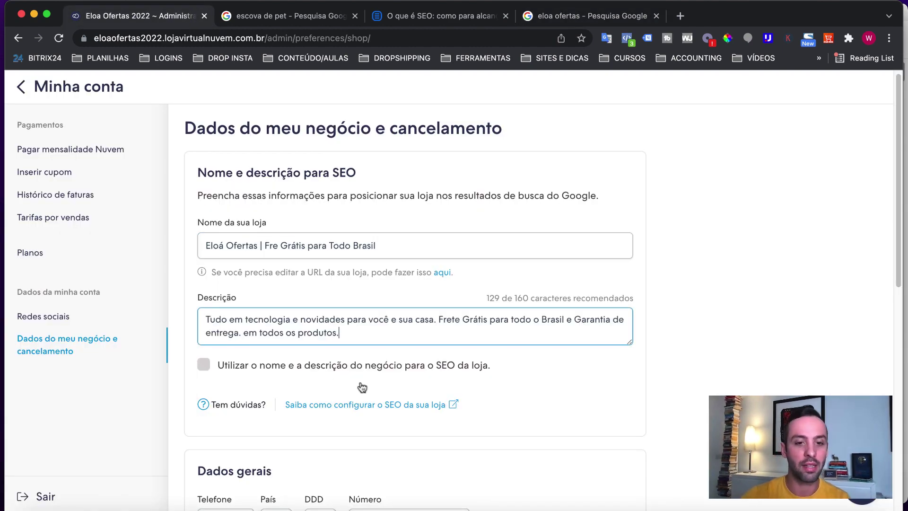
# Step: Remove the stray full stop after "entrega" in the description and enable using the business name and description for the store's SEO
pyautogui.click(241, 331)
pyautogui.press('BackSpace')
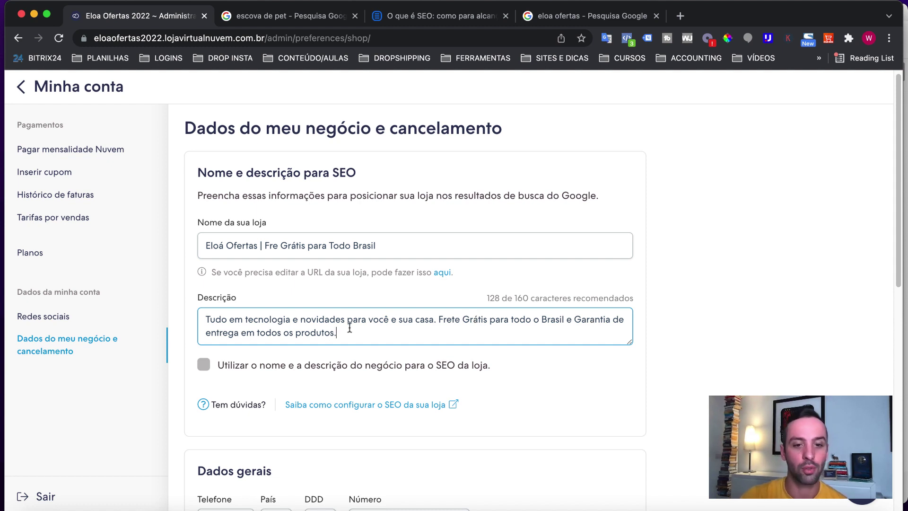
pyautogui.press('Down')
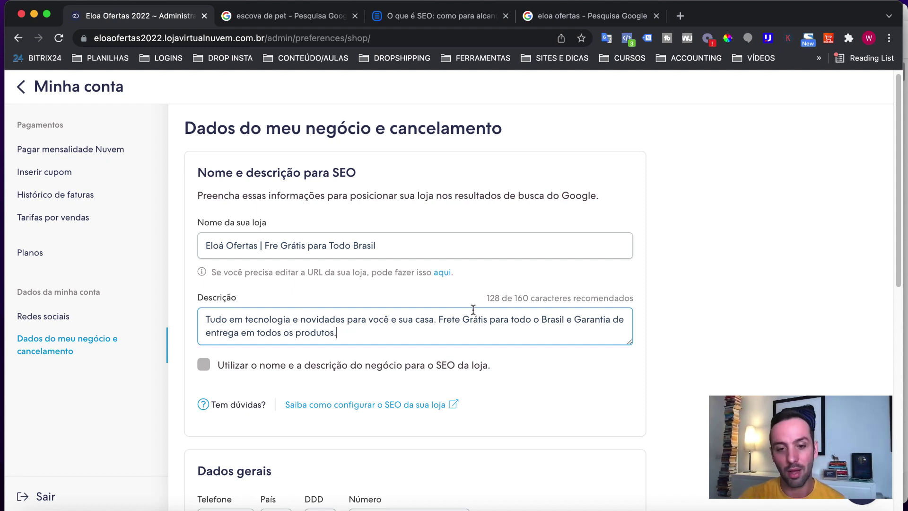
pyautogui.click(205, 365)
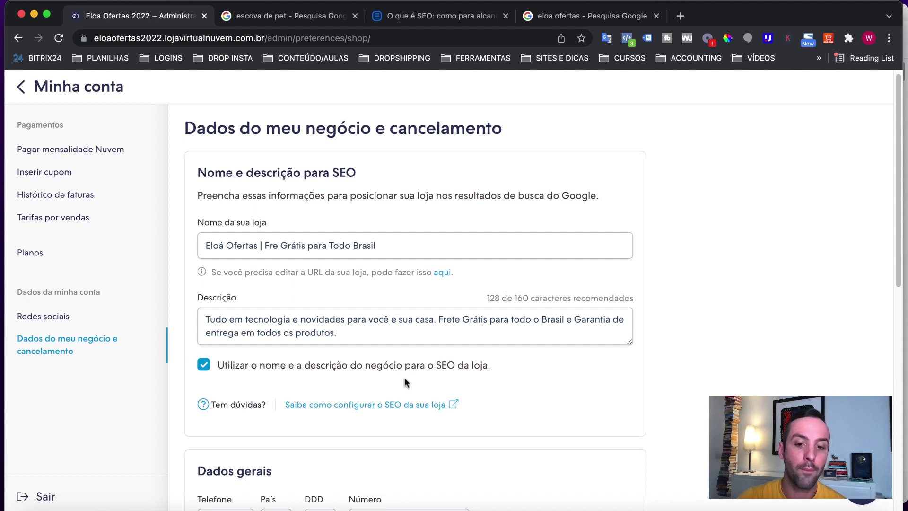
# Step: Add the sentence "Promoções todas semana!!" to the end of the store description
pyautogui.click(364, 330)
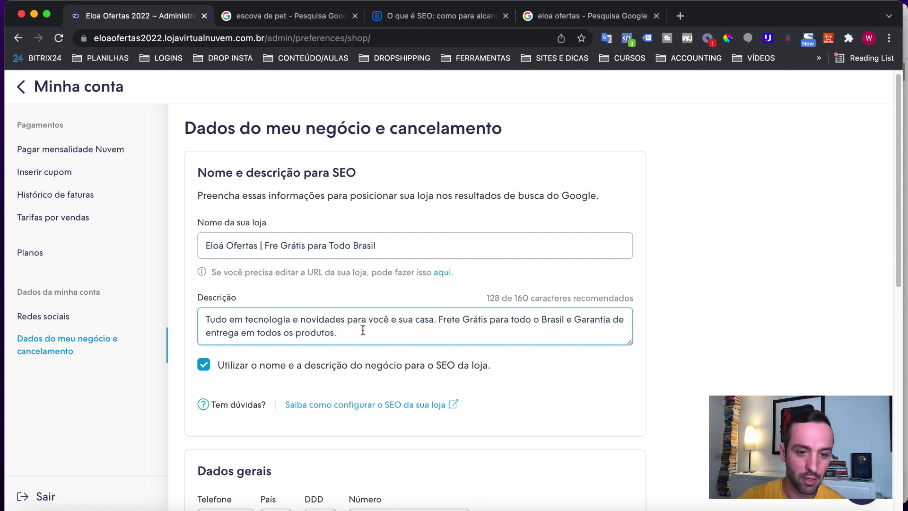
pyautogui.write('NOv')
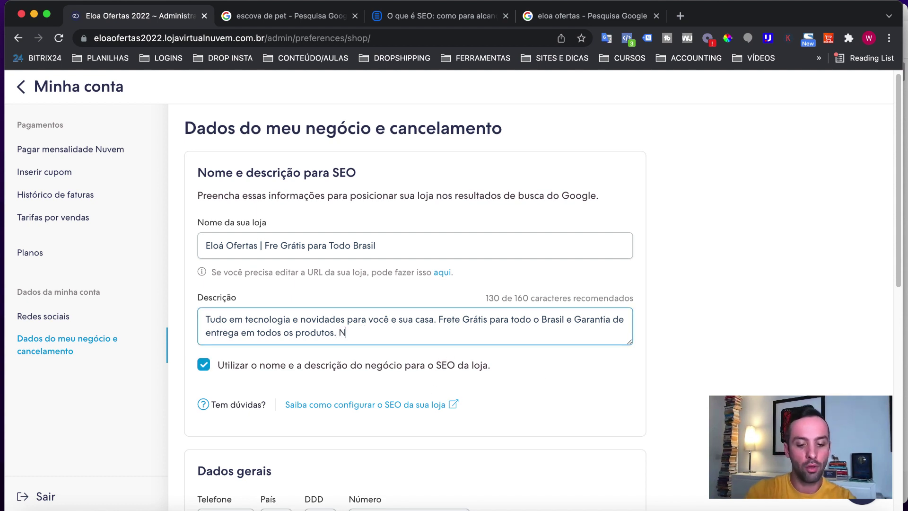
pyautogui.press('BackSpace')
pyautogui.press('BackSpace')
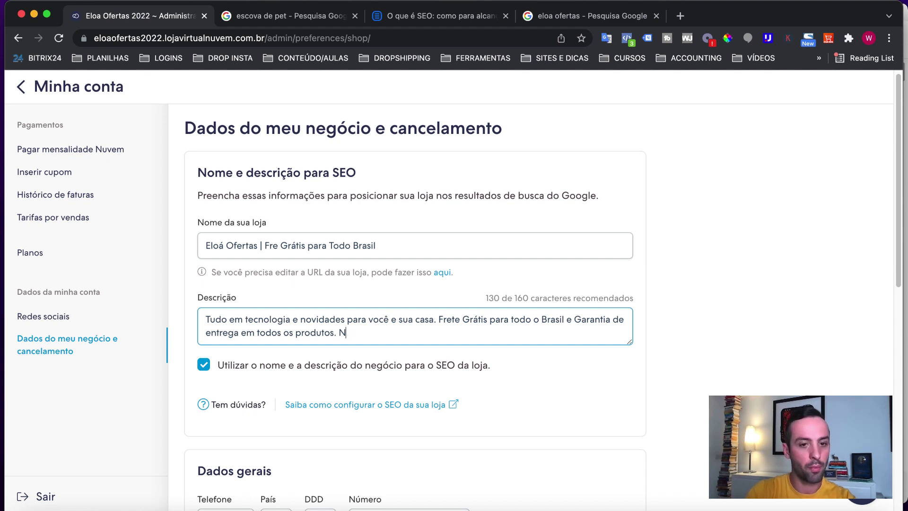
pyautogui.press('BackSpace')
pyautogui.write('Promo')
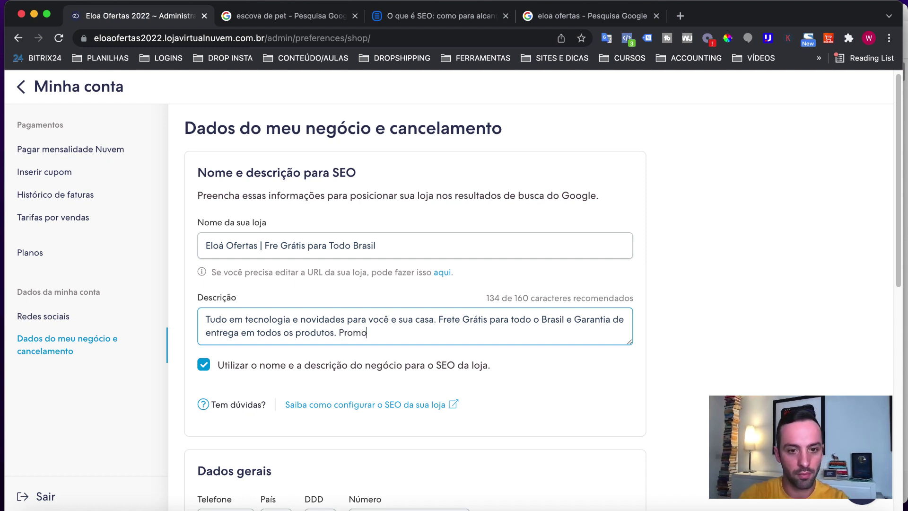
pyautogui.write('ç')
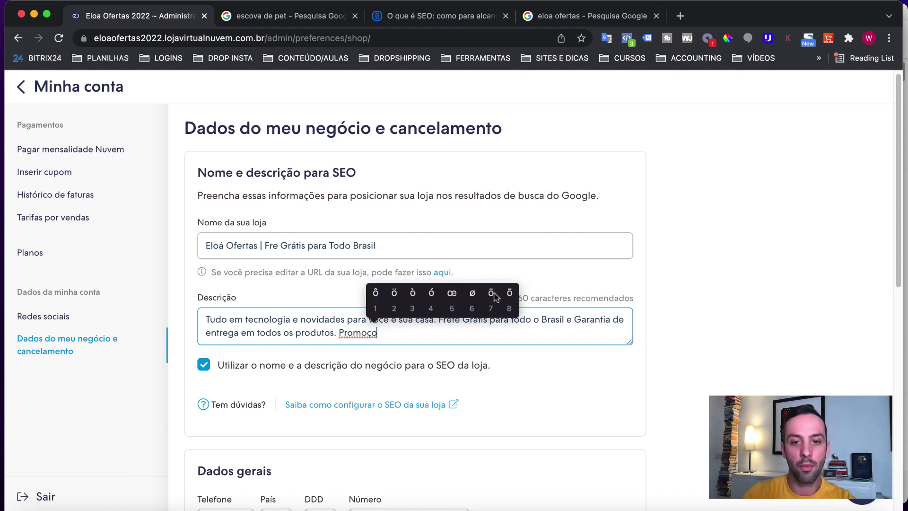
pyautogui.write('ões toda')
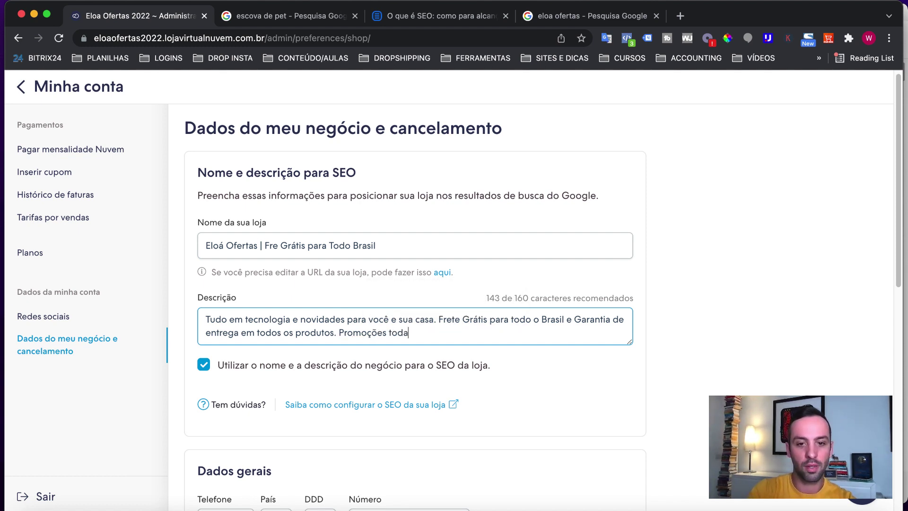
pyautogui.write('s semana ')
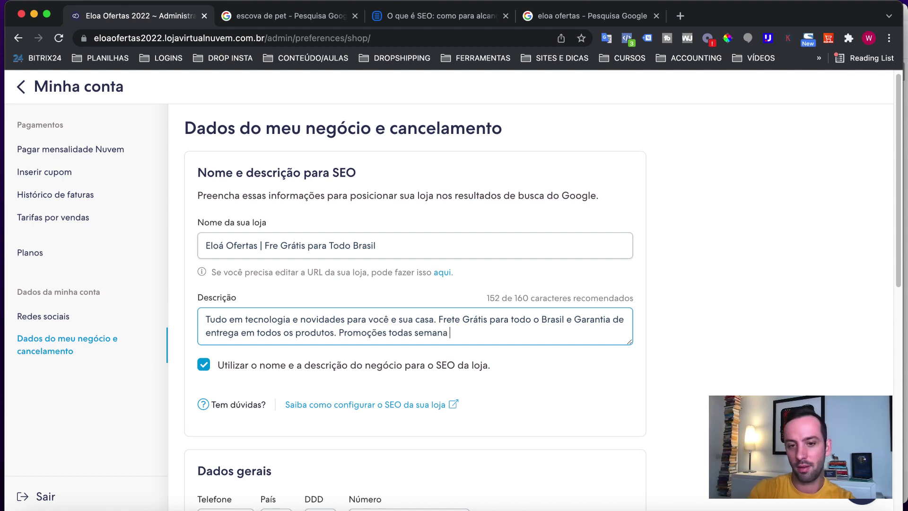
pyautogui.write('!!')
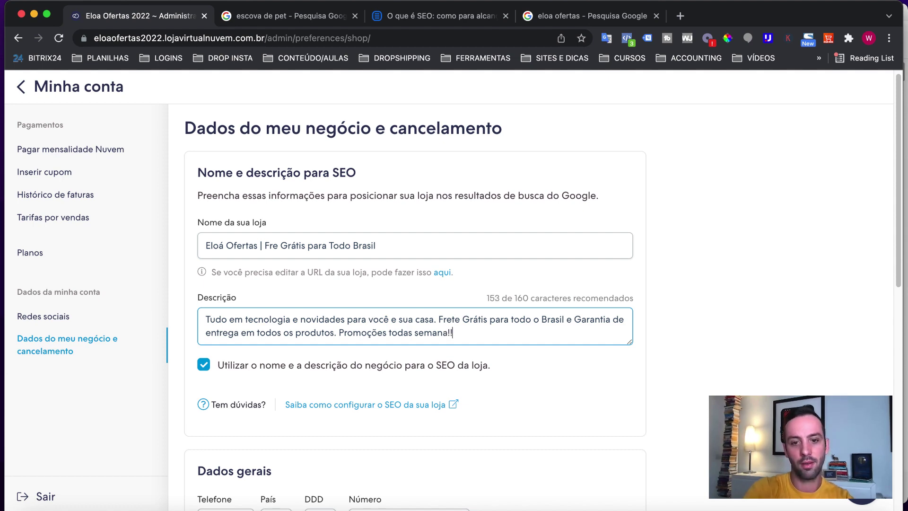
# Step: Fill in the general data: physical store "Não", staff "Trabalham entre 2 e 5 pessoas" and business sector "Tecnologia"
pyautogui.scroll(-3, 533, 310)
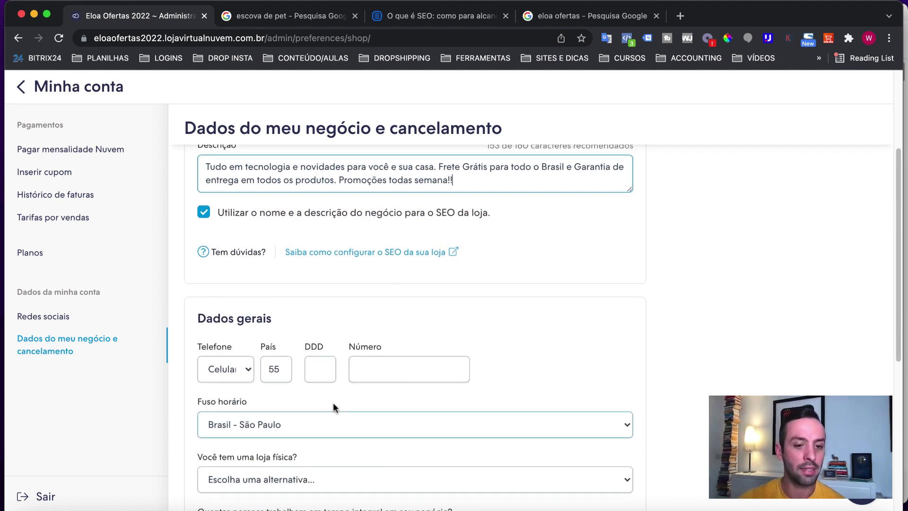
pyautogui.scroll(-3, 333, 402)
pyautogui.click(301, 350)
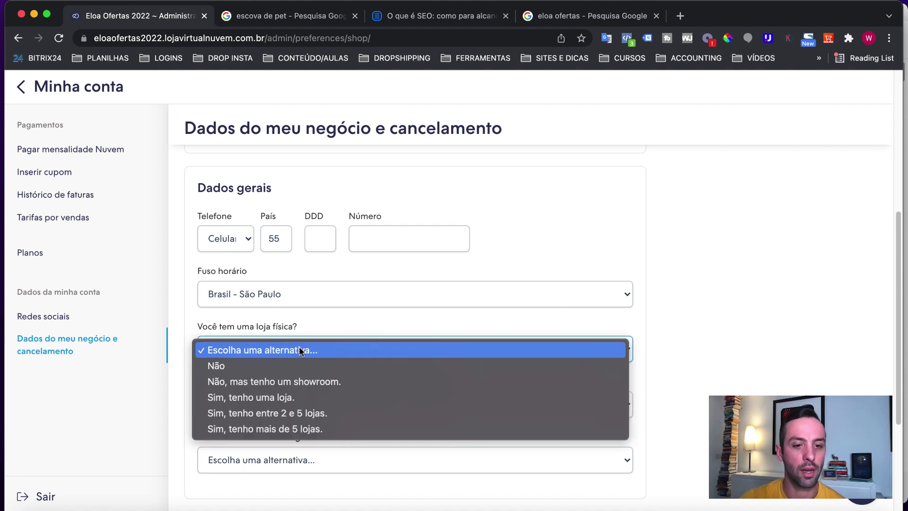
pyautogui.click(282, 366)
pyautogui.click(287, 403)
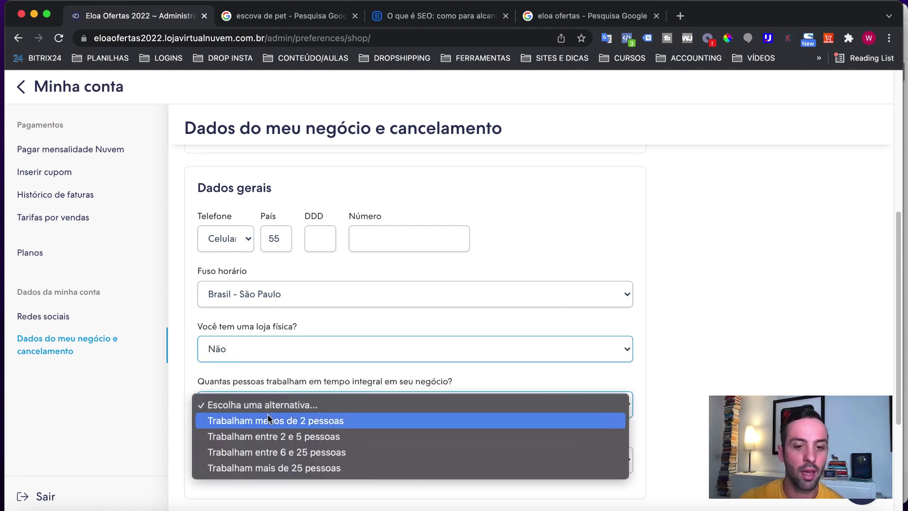
pyautogui.click(299, 436)
pyautogui.click(283, 461)
pyautogui.scroll(-5, 285, 461)
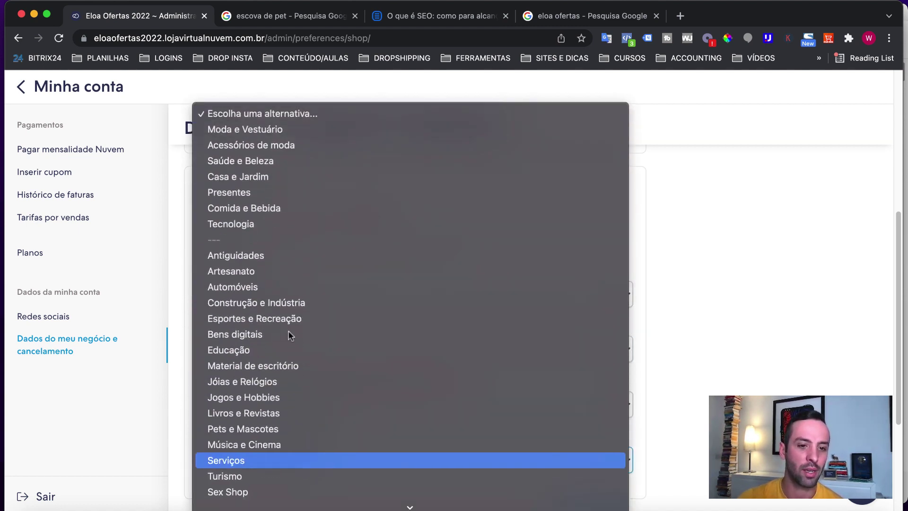
pyautogui.click(271, 207)
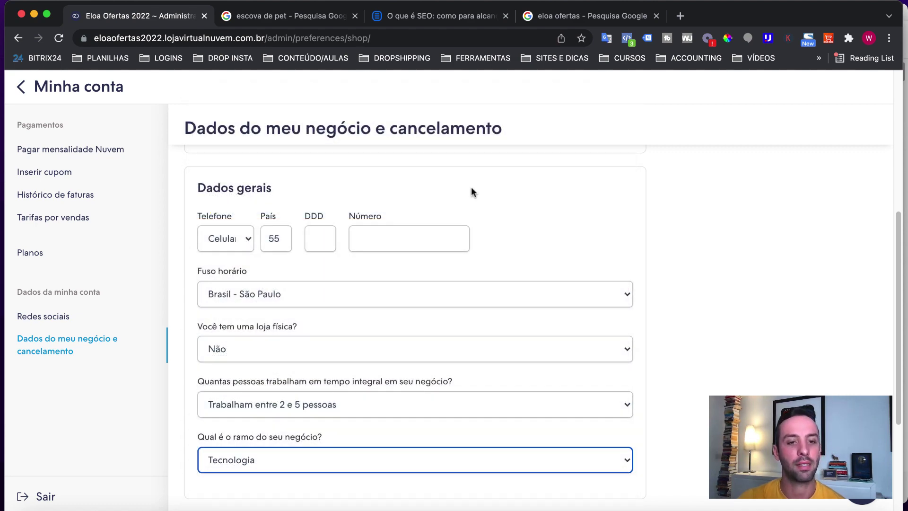
# Step: Review the completed business data form and save the changes
pyautogui.scroll(1, 471, 189)
pyautogui.scroll(6, 430, 416)
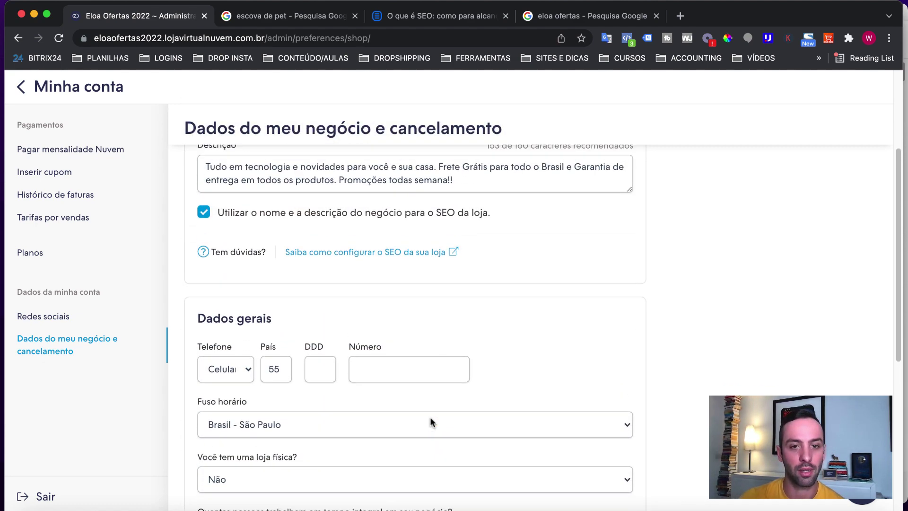
pyautogui.scroll(-10, 429, 416)
pyautogui.scroll(-2, 430, 416)
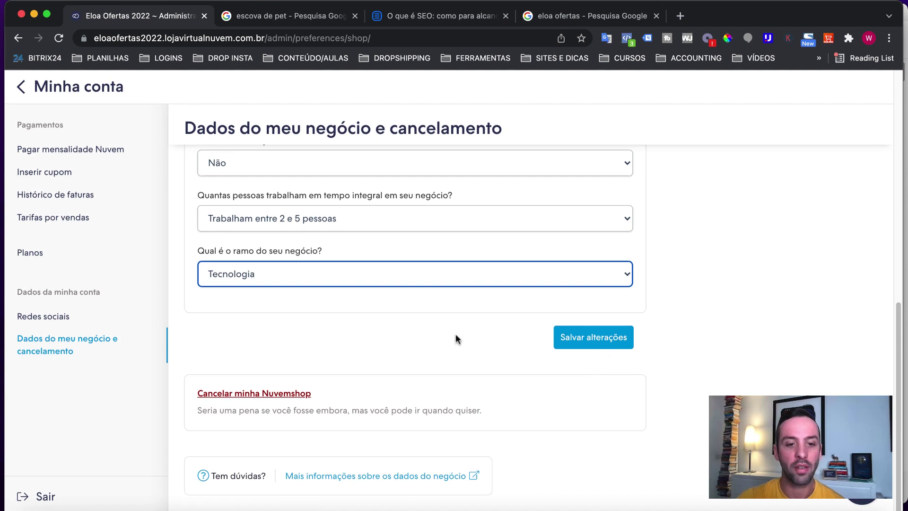
pyautogui.click(632, 339)
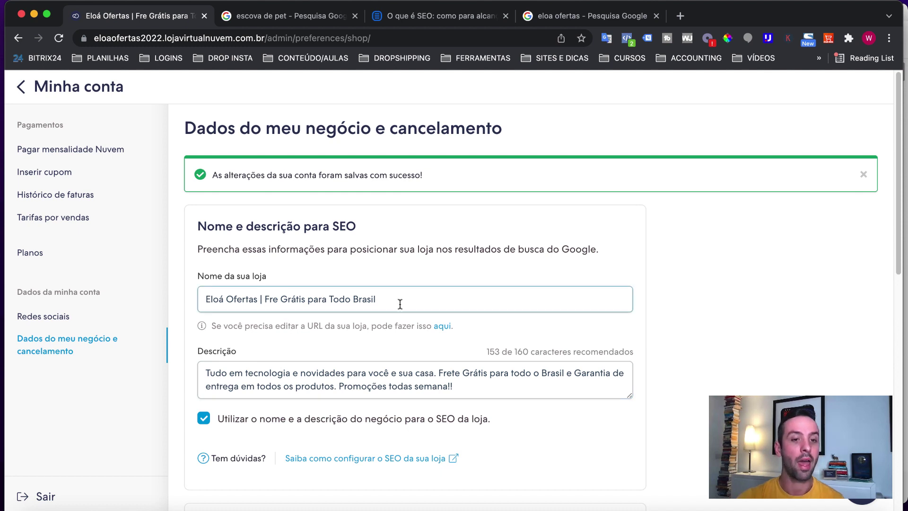
# Step: Examine the title of the second eloaofertas.com result in the Google search, and return to the store's business data page
pyautogui.click(554, 23)
pyautogui.click(51, 173)
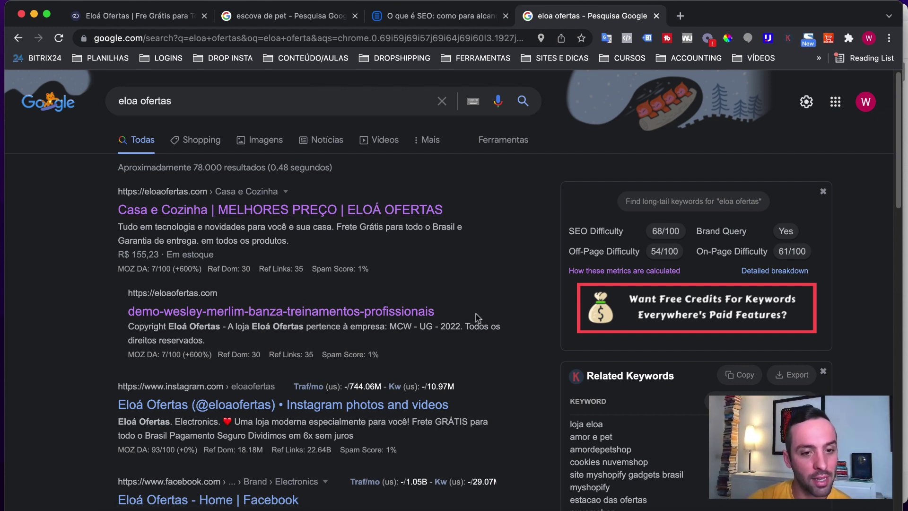
pyautogui.moveTo(478, 315); pyautogui.dragTo(109, 322)
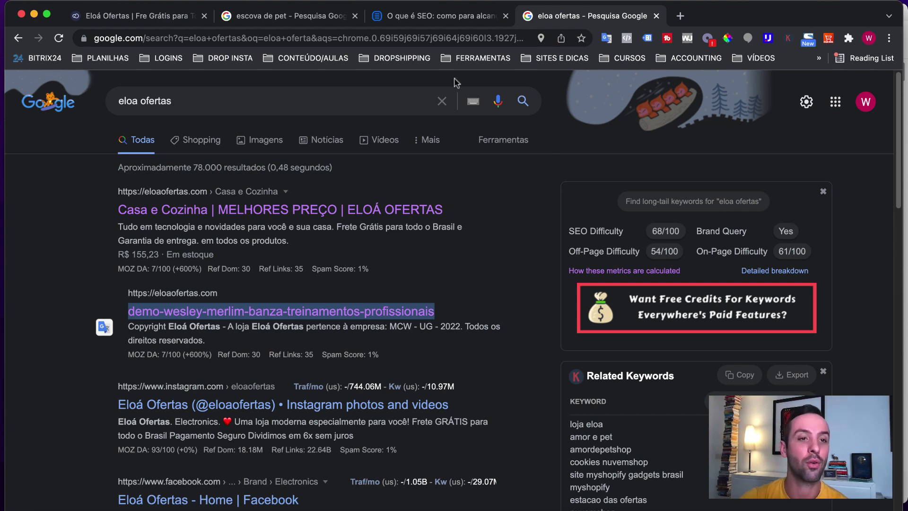
pyautogui.click(175, 18)
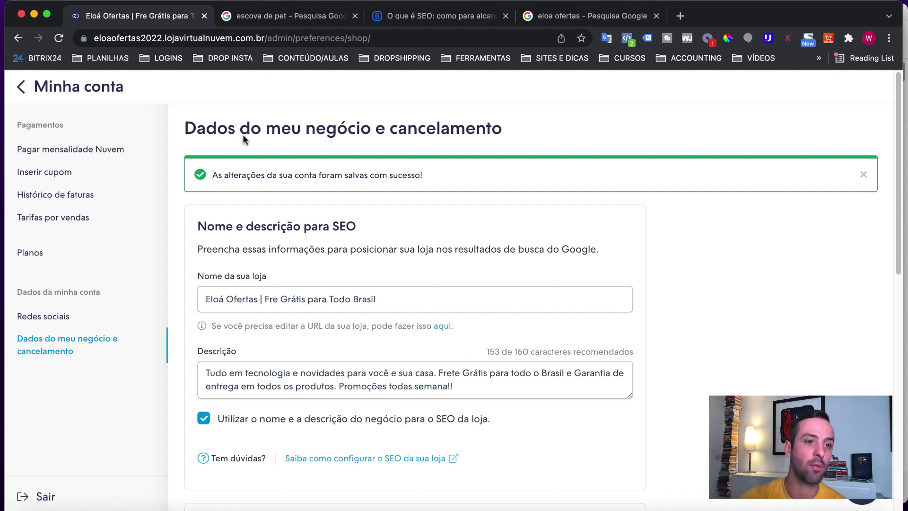
# Step: Open the advanced options of the "CASA E JARDIM" product category from the store's category list
pyautogui.click(21, 88)
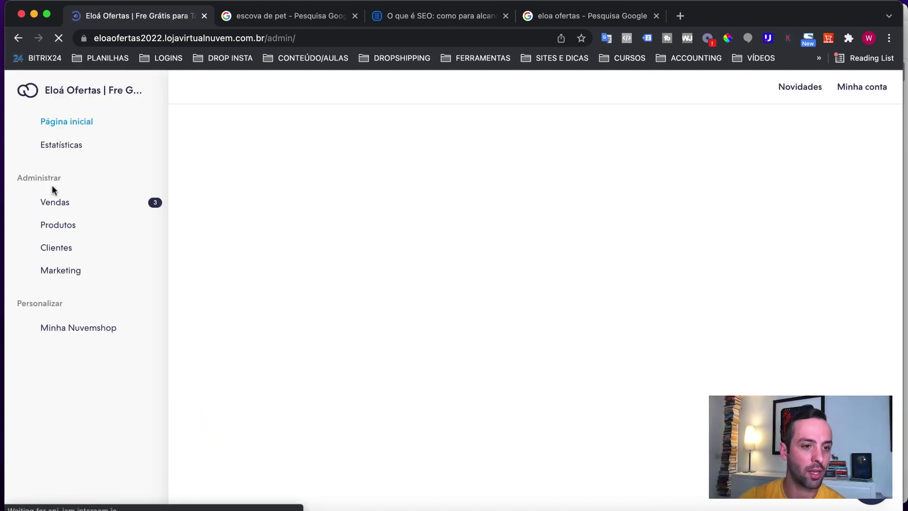
pyautogui.click(63, 230)
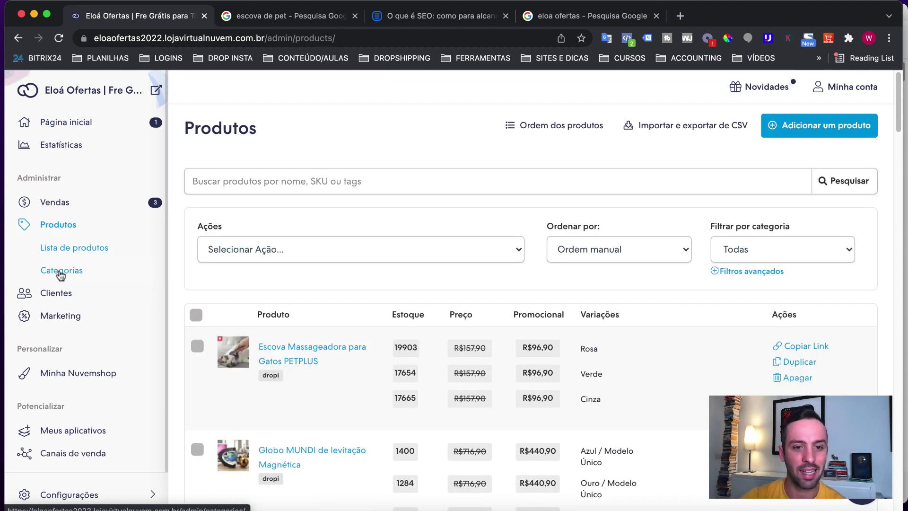
pyautogui.click(60, 274)
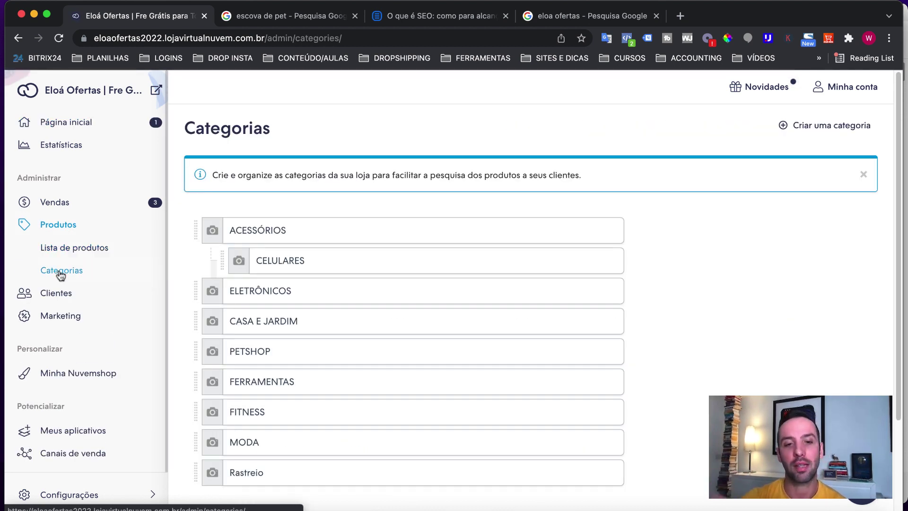
pyautogui.scroll(-2, 347, 355)
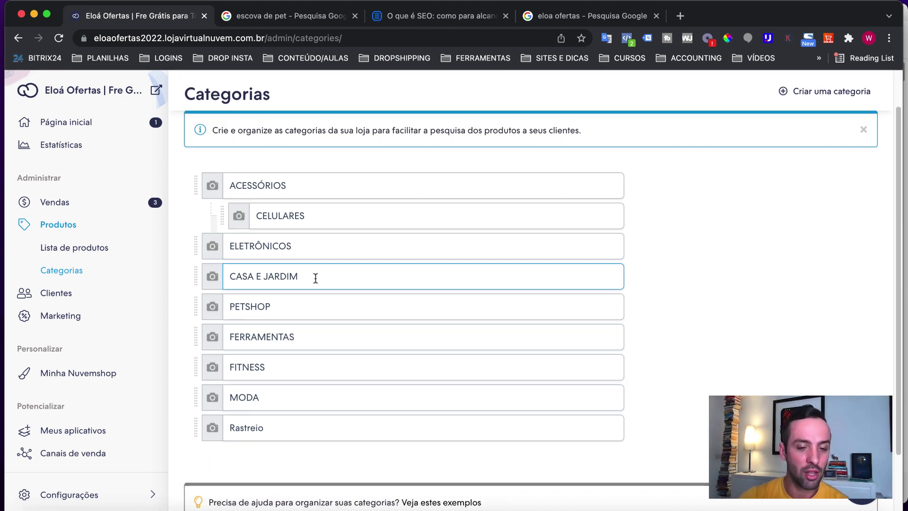
pyautogui.moveTo(315, 278); pyautogui.dragTo(215, 276)
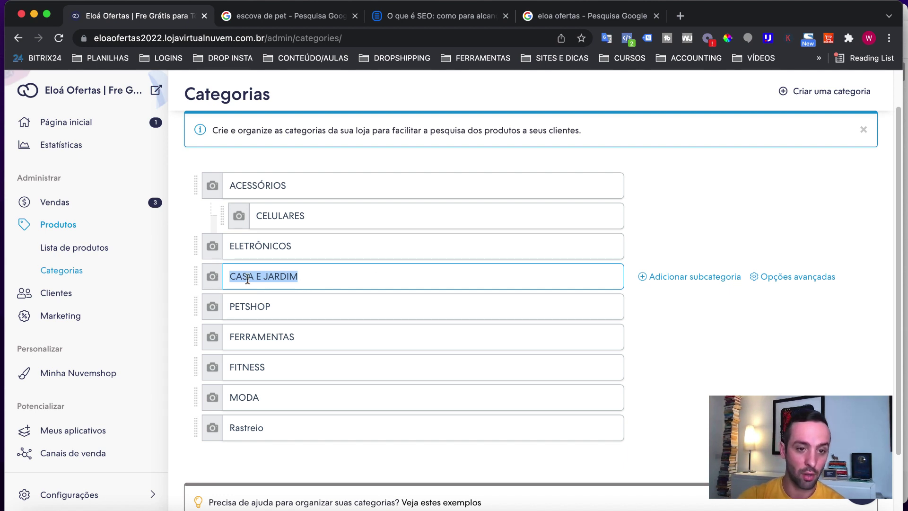
pyautogui.click(804, 277)
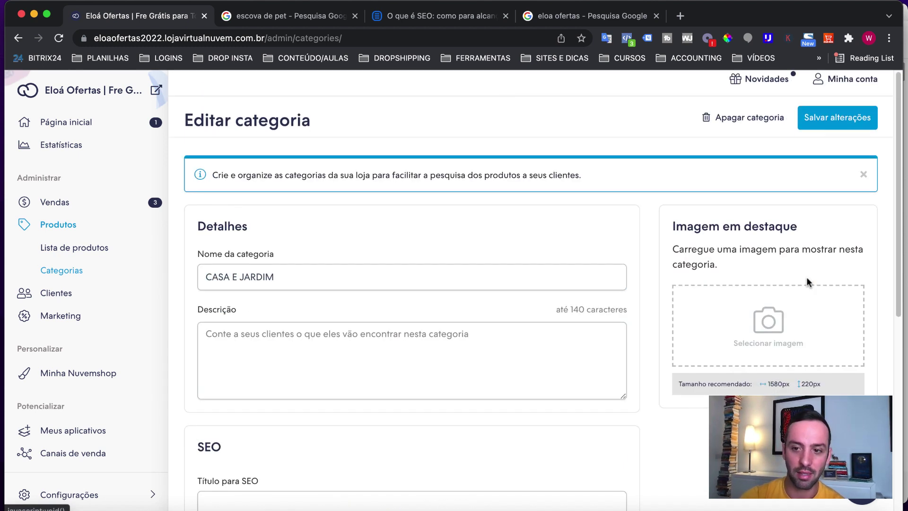
# Step: Append "| MELHORES PREÇO | ELOÁ OFERTAS", copied from the first eloaofertas.com result in the Google search, to the category name
pyautogui.scroll(-5, 421, 344)
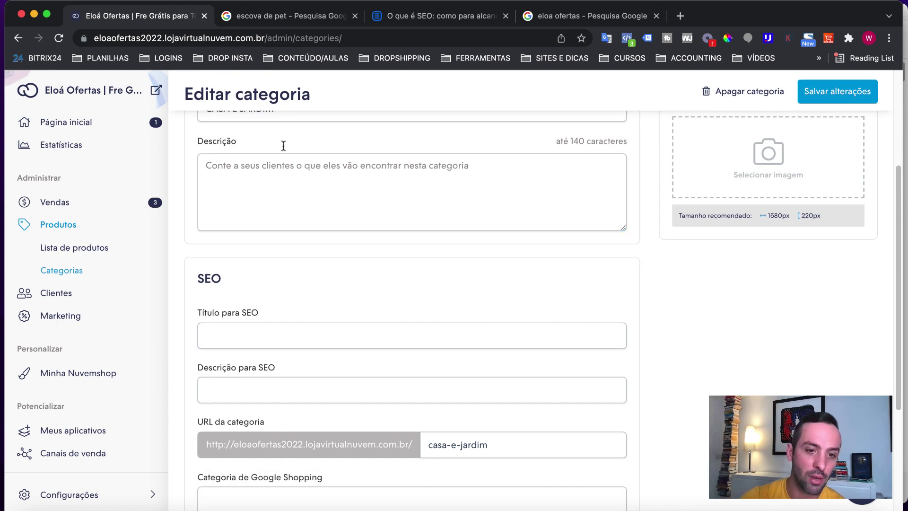
pyautogui.scroll(-5, 431, 297)
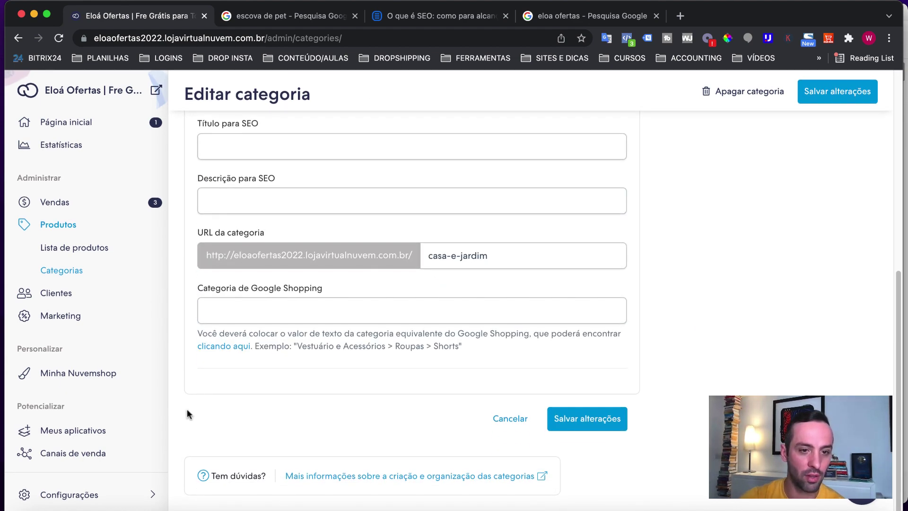
pyautogui.click(354, 212)
pyautogui.scroll(10, 355, 213)
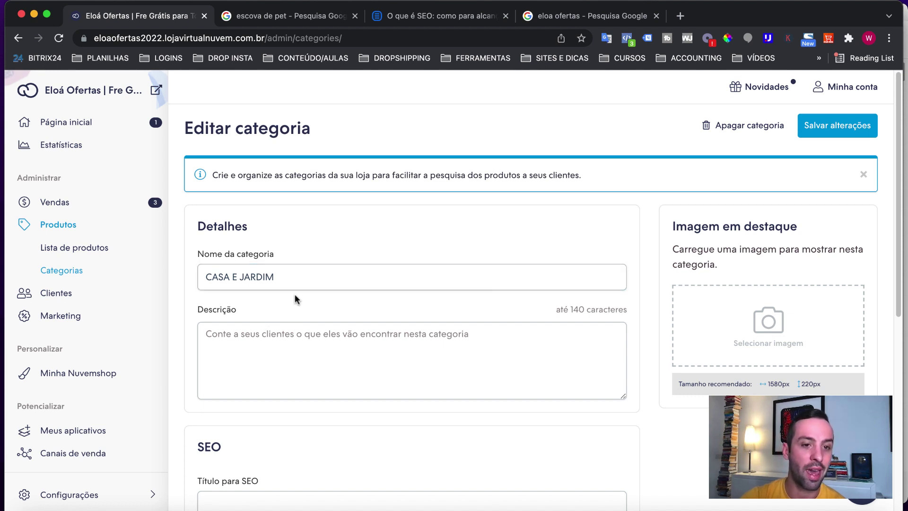
pyautogui.click(305, 280)
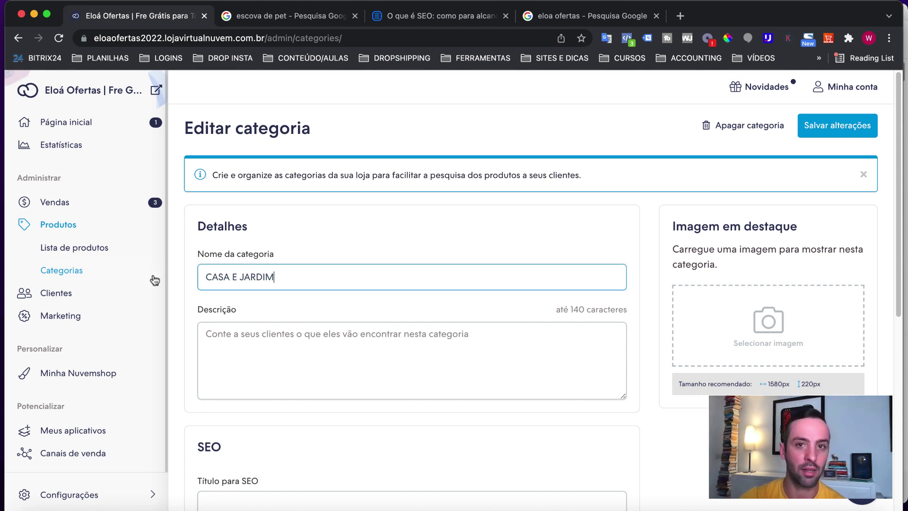
pyautogui.click(552, 19)
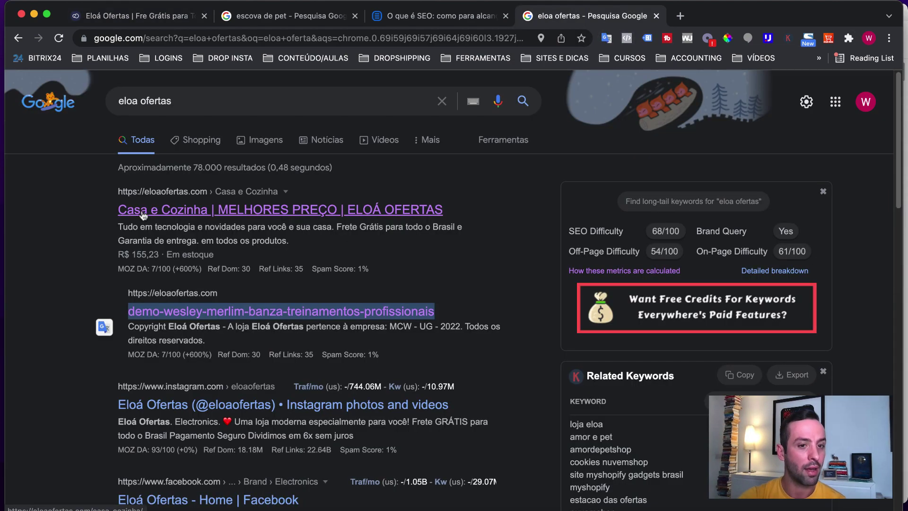
pyautogui.click(479, 206)
pyautogui.moveTo(478, 207); pyautogui.dragTo(211, 213)
pyautogui.press('super+c')
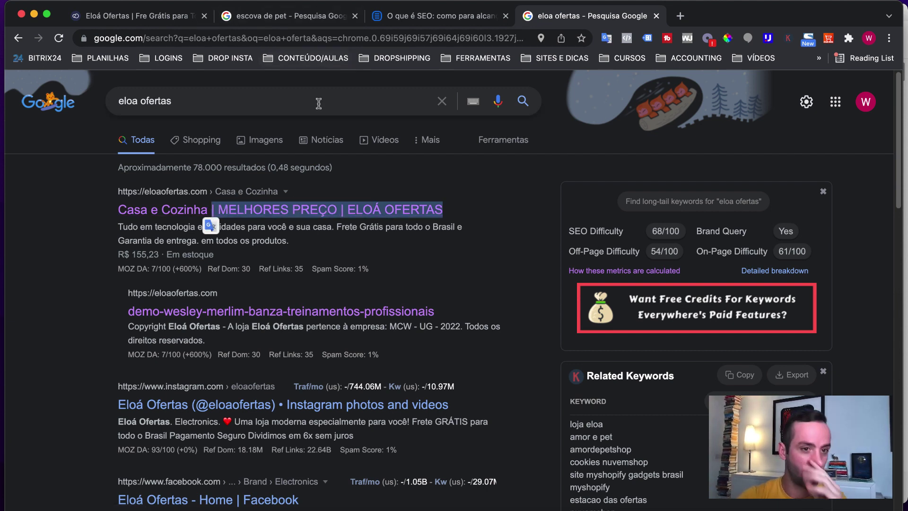
pyautogui.click(156, 17)
pyautogui.press('super+v')
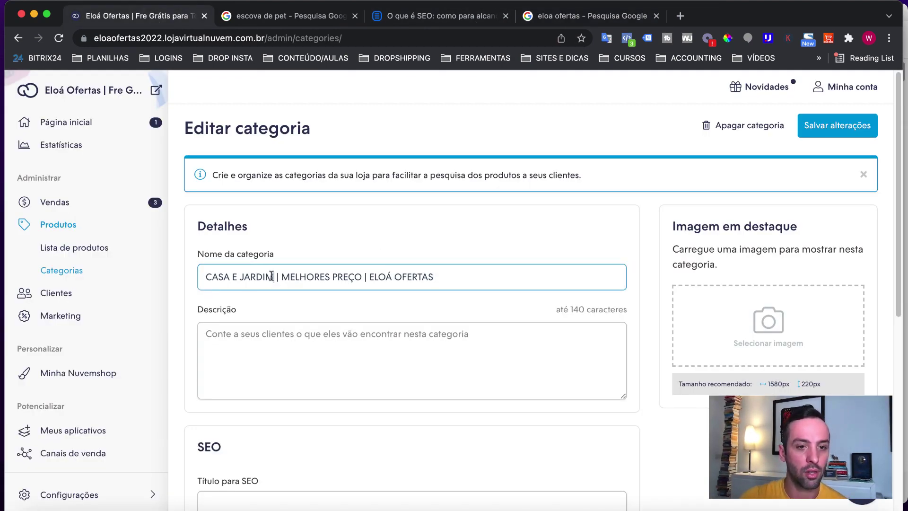
# Step: Rewrite the "CASA E JARDIM" part of the category name as "Casa e Jardim"
pyautogui.moveTo(274, 276); pyautogui.dragTo(243, 275)
pyautogui.write('Jardim')
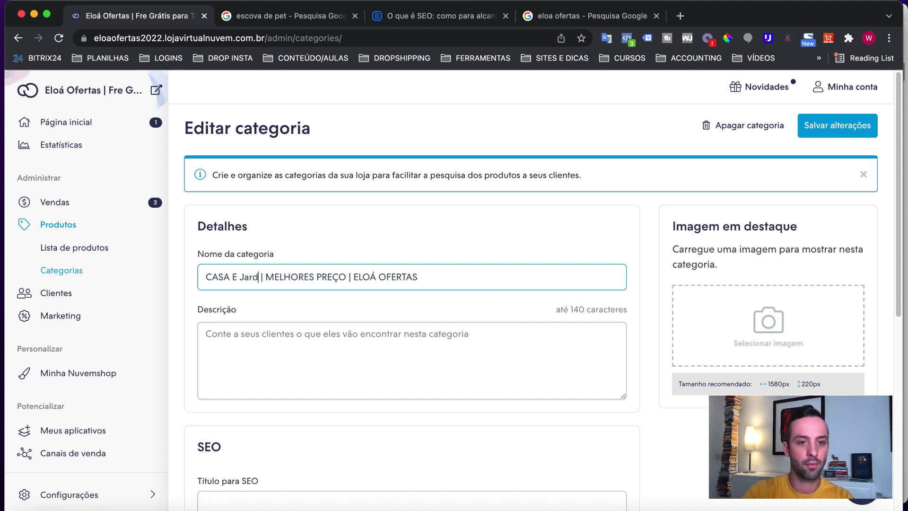
pyautogui.click(239, 276)
pyautogui.press('BackSpace')
pyautogui.press('BackSpace')
pyautogui.write('e')
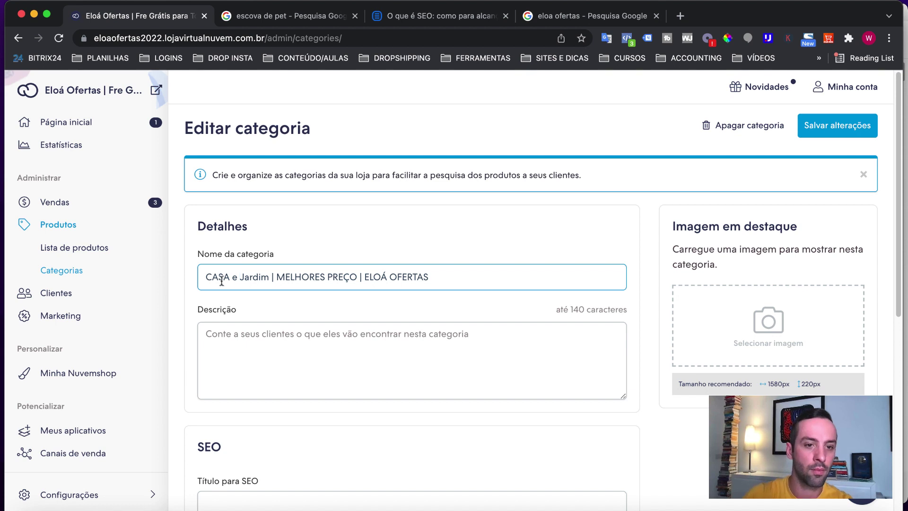
pyautogui.click(232, 276)
pyautogui.press('BackSpace')
pyautogui.press('BackSpace')
pyautogui.press('BackSpace')
pyautogui.press('BackSpace')
pyautogui.write('asa')
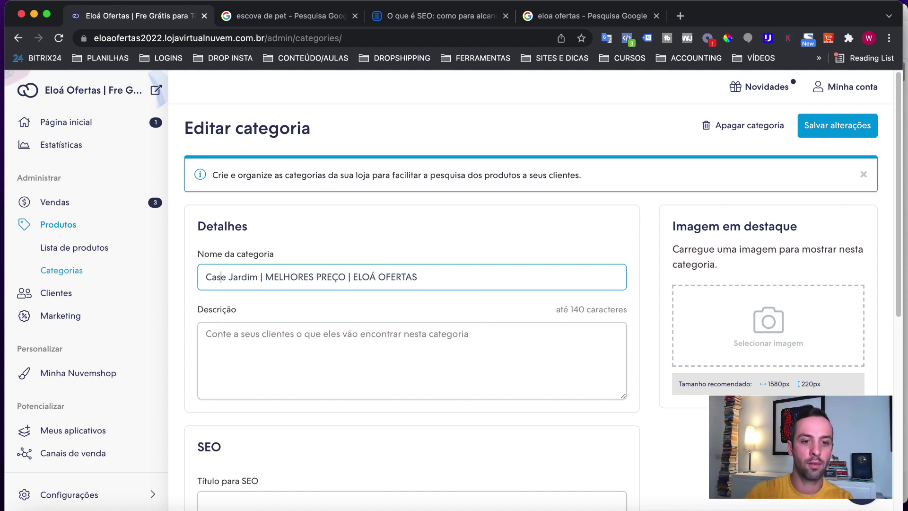
# Step: Search Google for "casa e jardim" in a new browser tab
pyautogui.click(680, 16)
pyautogui.write('casa e')
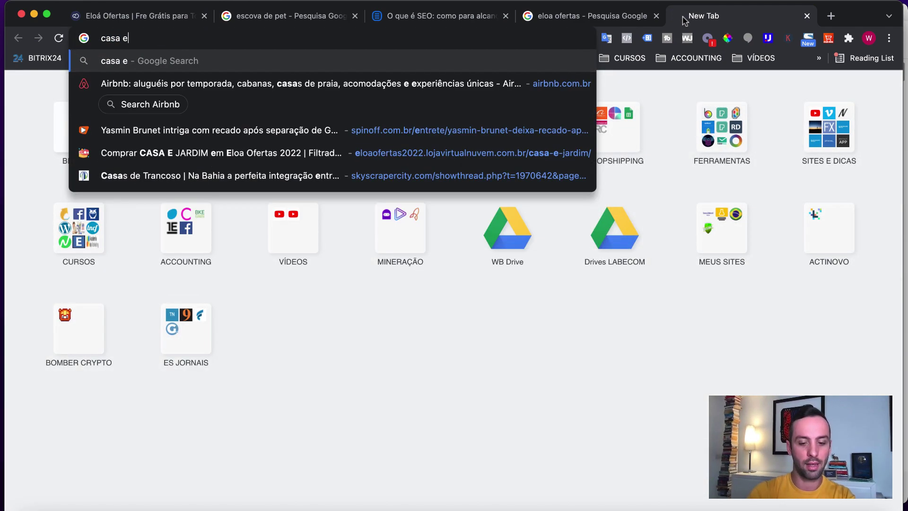
pyautogui.write(' jadr')
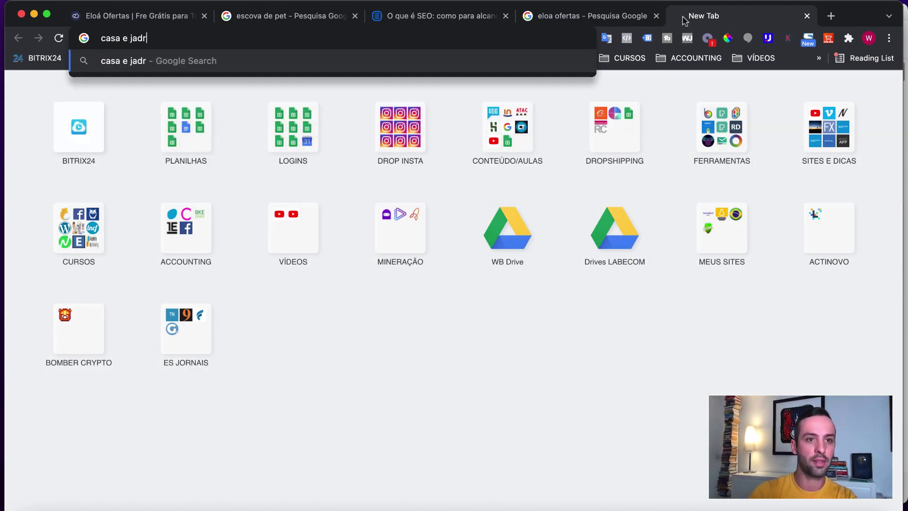
pyautogui.write('im')
pyautogui.press('BackSpace')
pyautogui.press('BackSpace')
pyautogui.press('BackSpace')
pyautogui.press('BackSpace')
pyautogui.write('rdim')
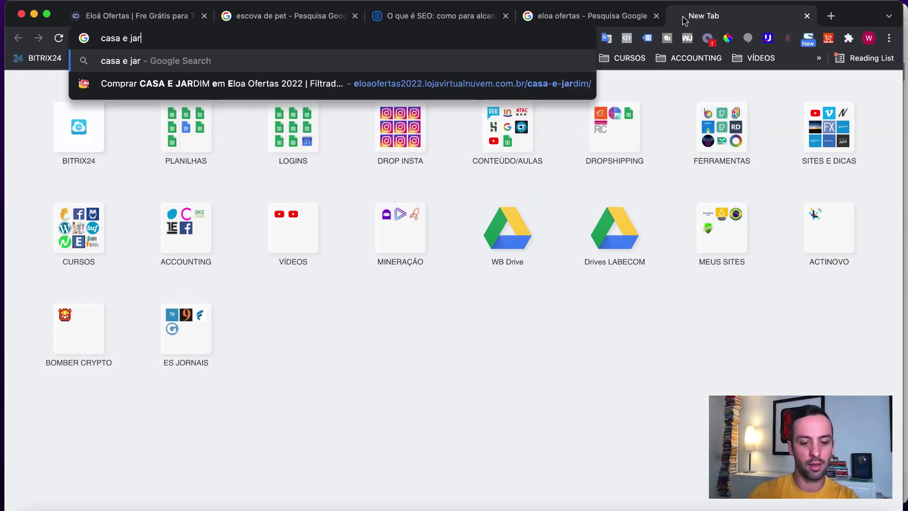
pyautogui.press('Return')
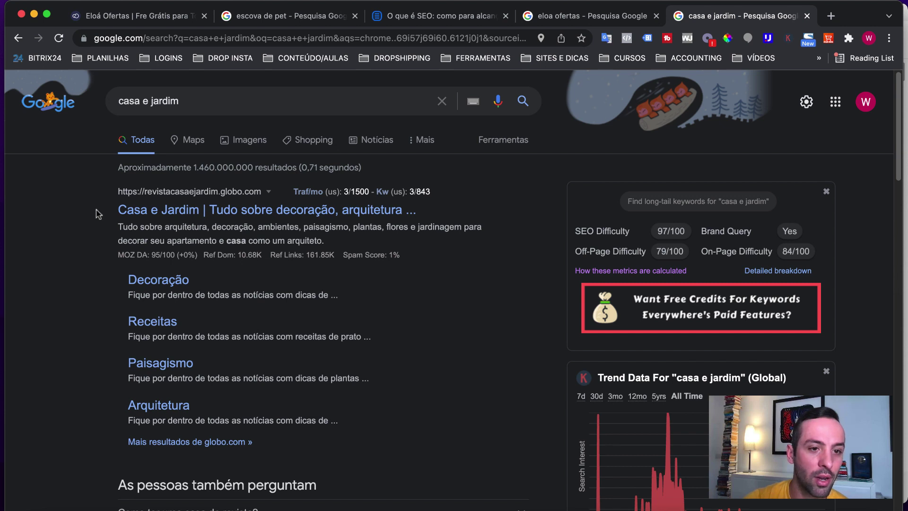
# Step: Replace the category name's text after "Casa e Jardim |" with "Tudo sobre decoração", copied from the title of the first Google result
pyautogui.moveTo(101, 213); pyautogui.dragTo(338, 214)
pyautogui.press('cmd+c')
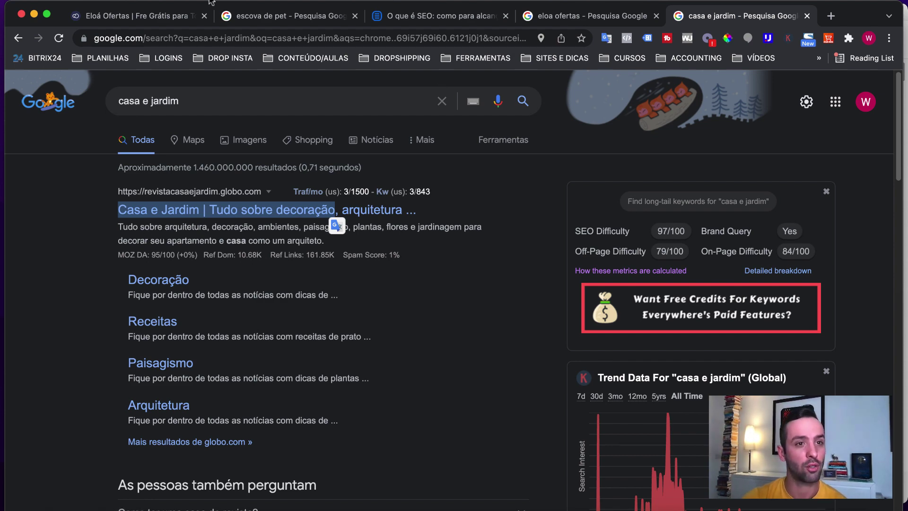
pyautogui.click(179, 15)
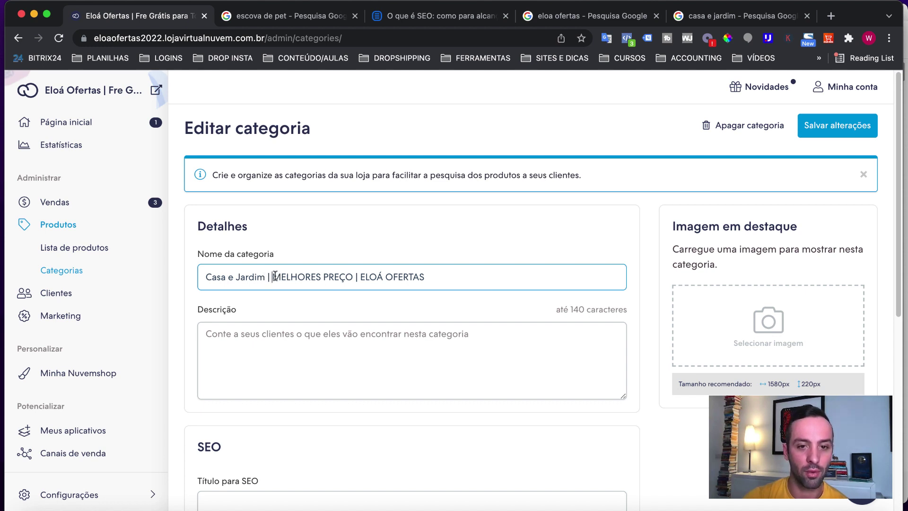
pyautogui.moveTo(273, 276); pyautogui.dragTo(522, 282)
pyautogui.press('cmd+v')
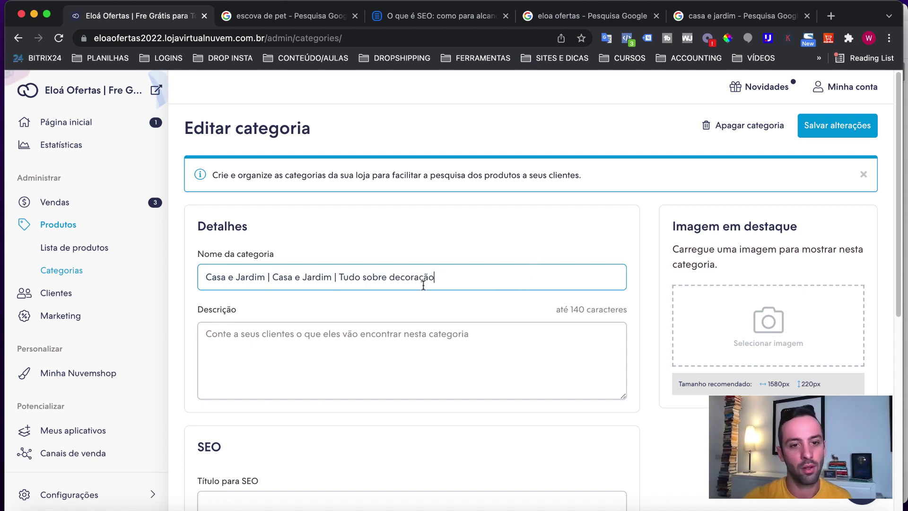
pyautogui.moveTo(338, 278); pyautogui.dragTo(277, 274)
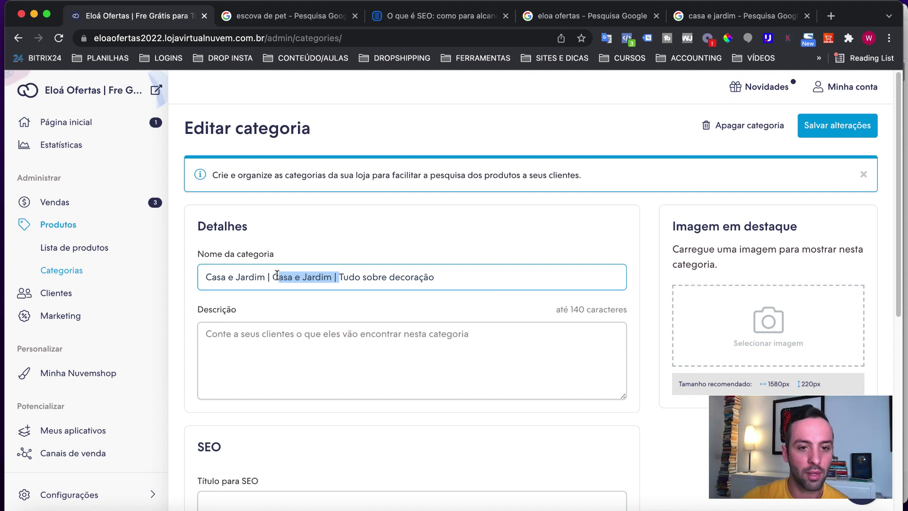
pyautogui.press('BackSpace')
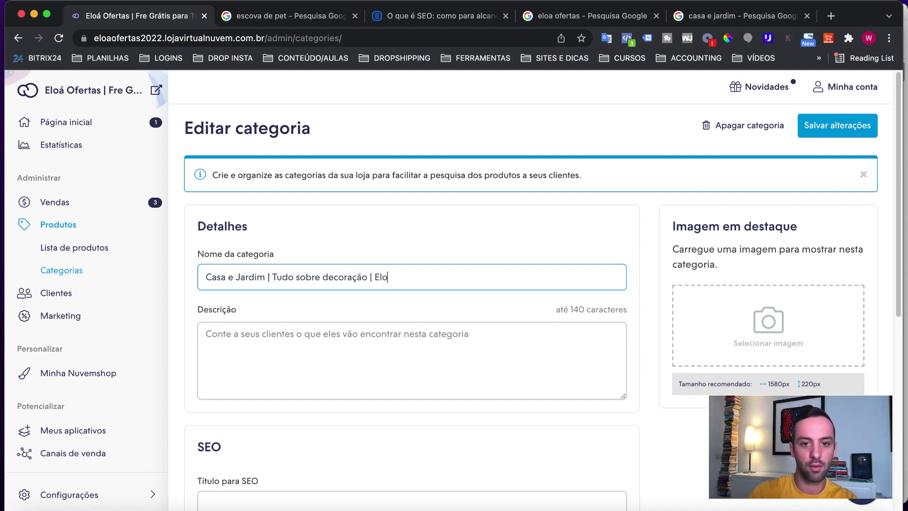
# Step: Add "| ELOÁ OFERTAS" to the end of the category name
pyautogui.write('| ELOA')
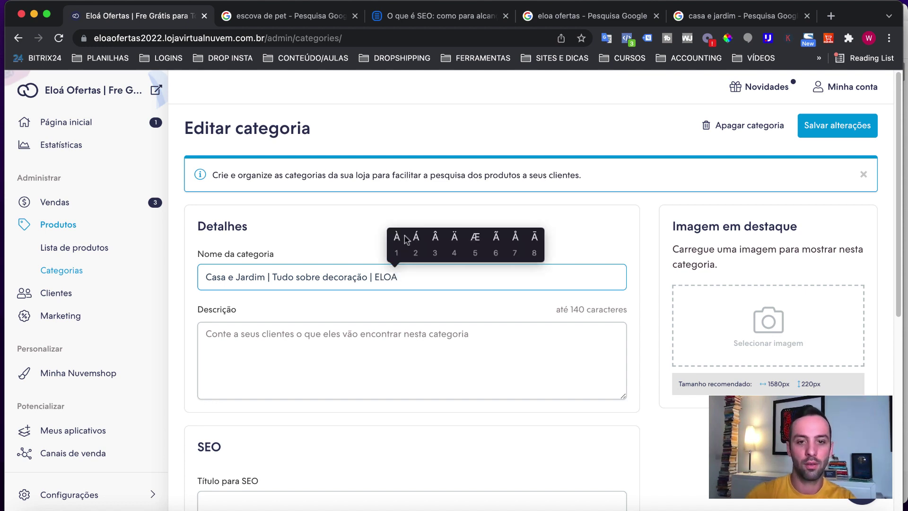
pyautogui.click(415, 239)
pyautogui.write('OFERTAS')
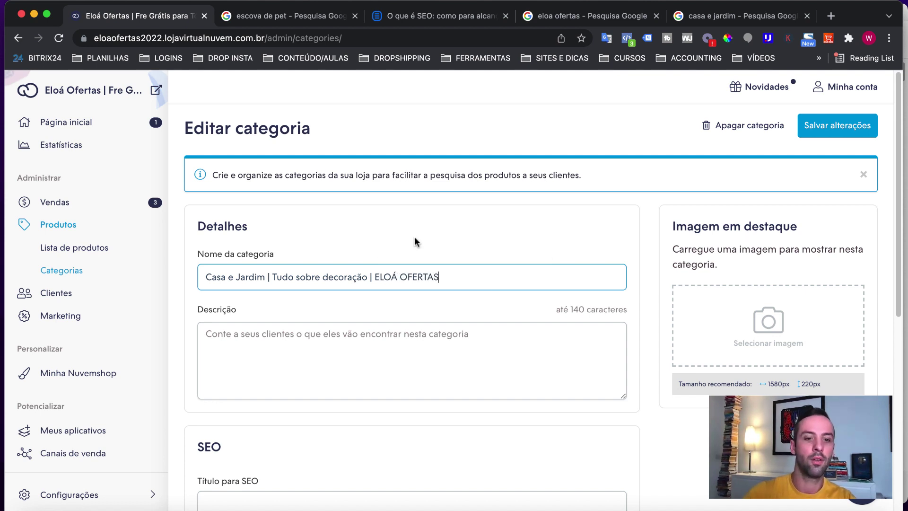
# Step: Examine the descriptions in the "casa e jardim" Google results as references for the empty category description
pyautogui.click(525, 345)
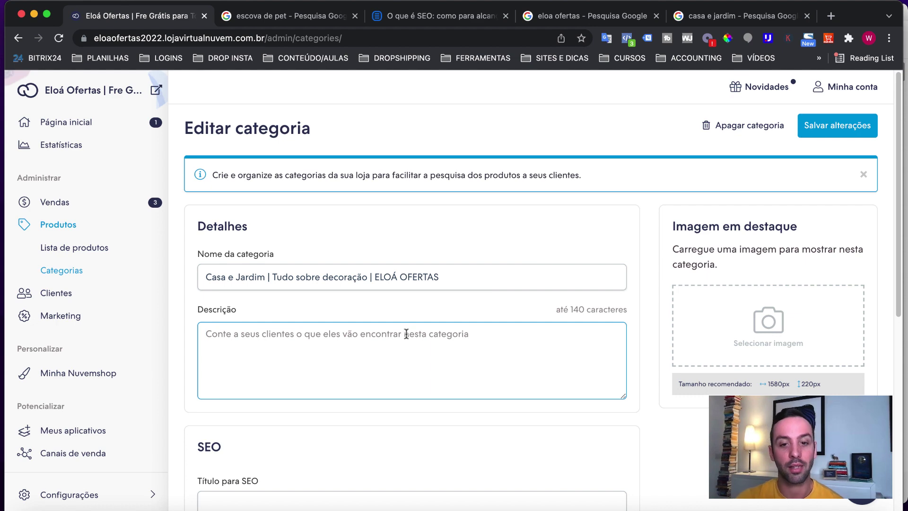
pyautogui.click(704, 18)
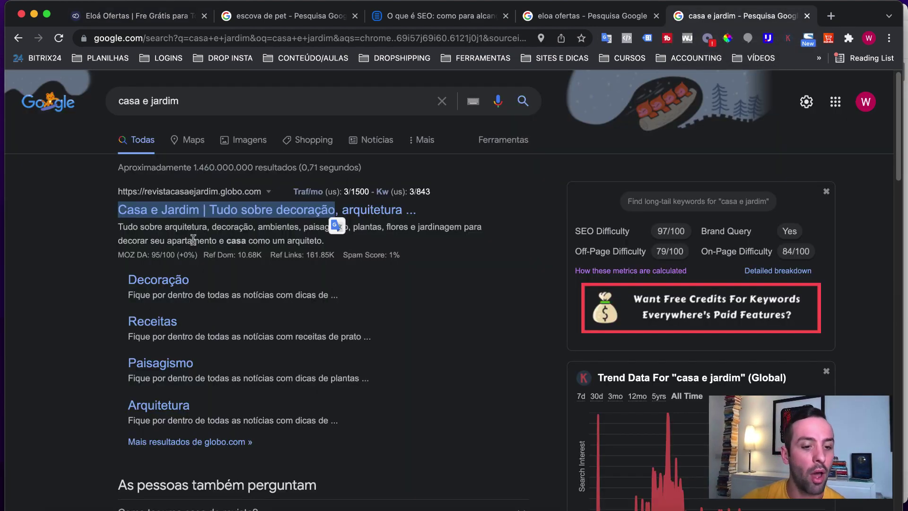
pyautogui.scroll(-1, 193, 240)
pyautogui.click(109, 216)
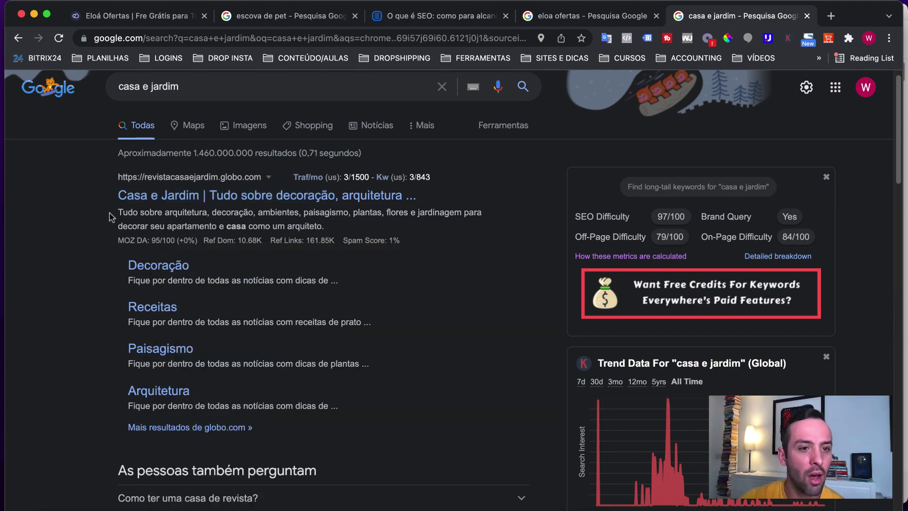
pyautogui.scroll(-10, 126, 221)
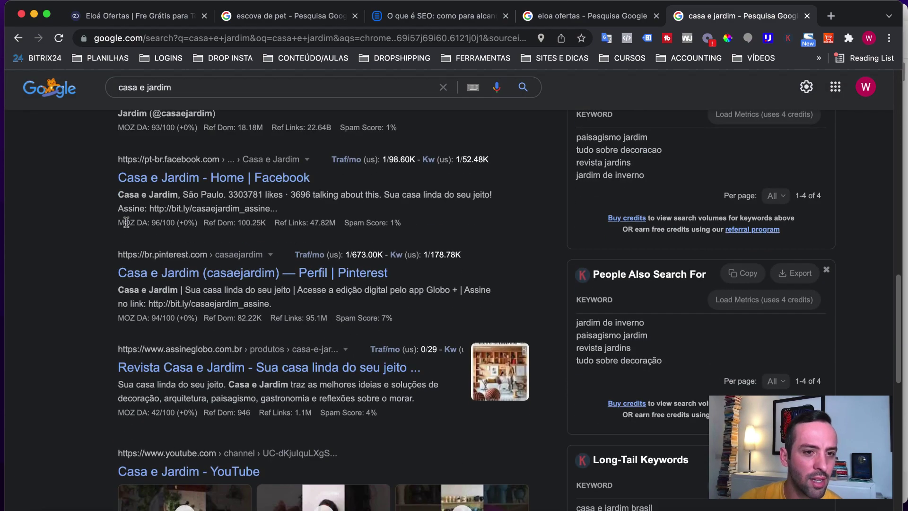
pyautogui.scroll(-1, 120, 173)
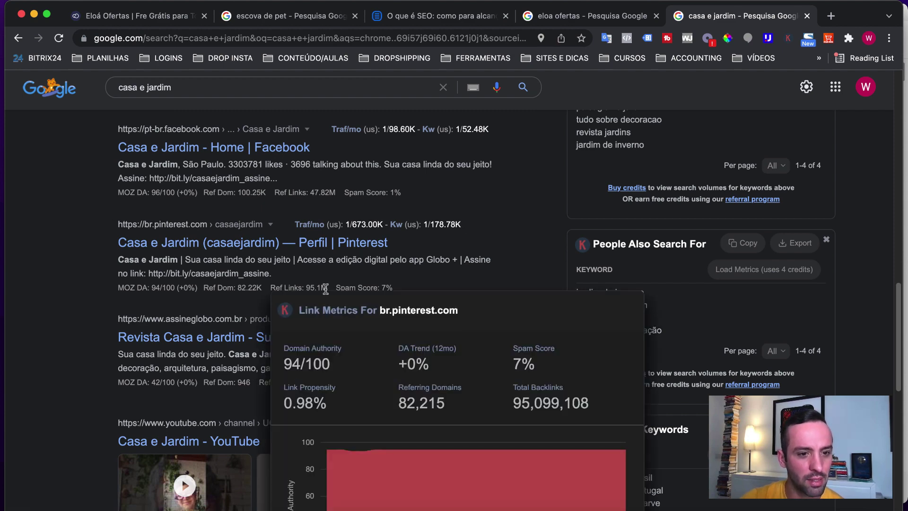
pyautogui.scroll(15, 326, 289)
# Step: Search Google for "casa e jardim produtos" and look through the descriptions of the store results
pyautogui.click(205, 100)
pyautogui.write('pro')
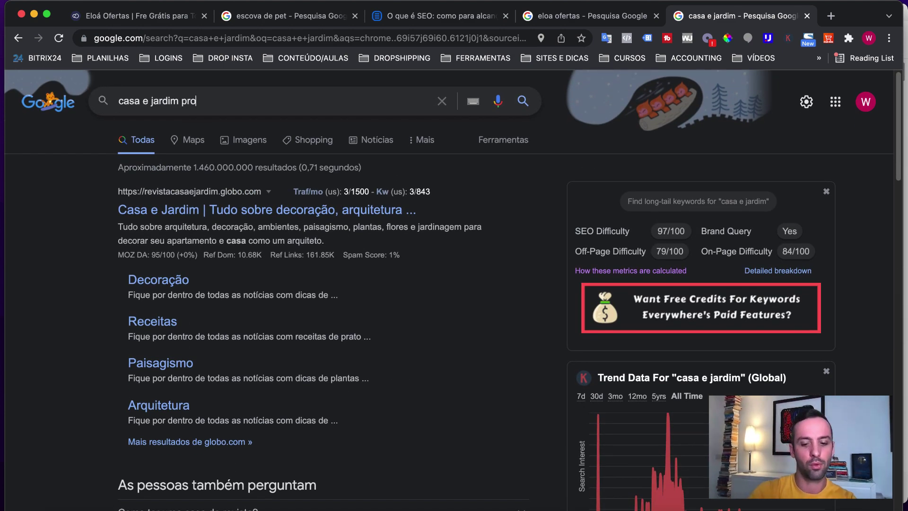
pyautogui.write('dutos')
pyautogui.press('Return')
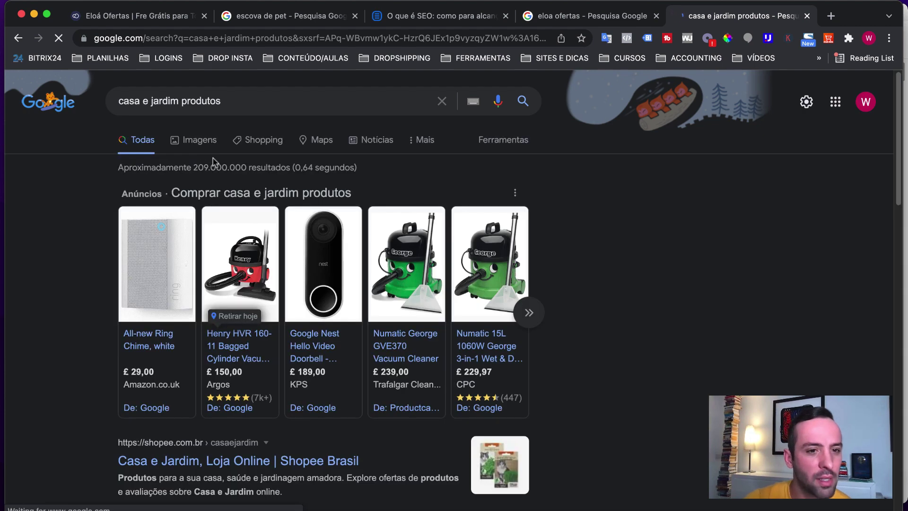
pyautogui.scroll(-3, 300, 385)
pyautogui.scroll(-3, 299, 386)
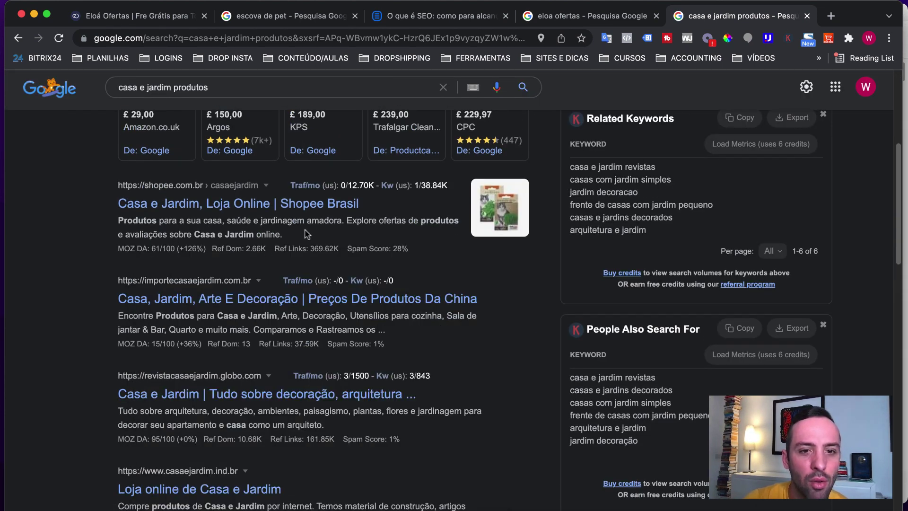
# Step: Copy the description of the revistacasaejardim.globo.com Google result into the Casa e Jardim category's empty description in the store admin
pyautogui.scroll(-3, 395, 244)
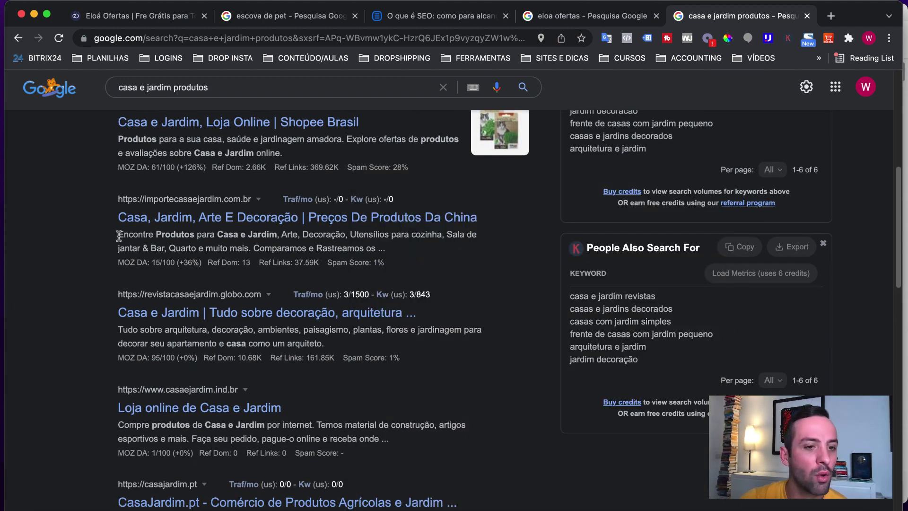
pyautogui.moveTo(118, 235); pyautogui.dragTo(412, 230)
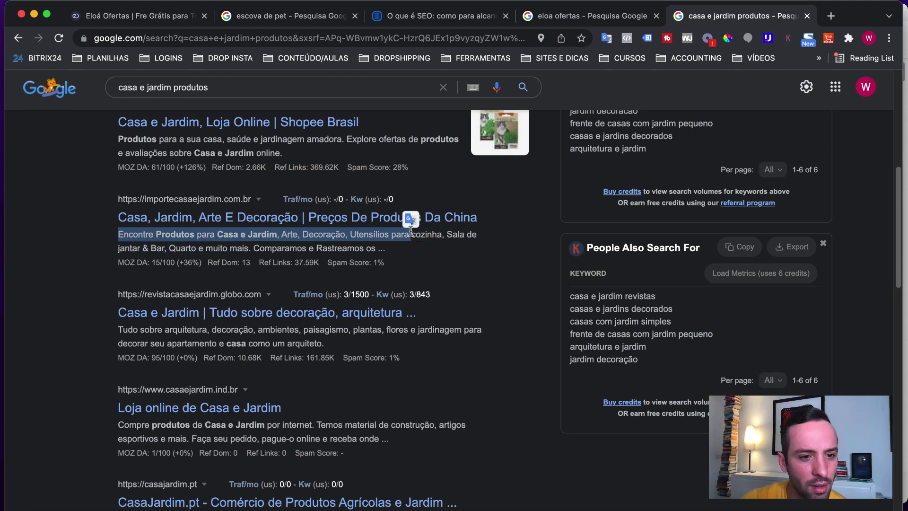
pyautogui.scroll(-3, 412, 230)
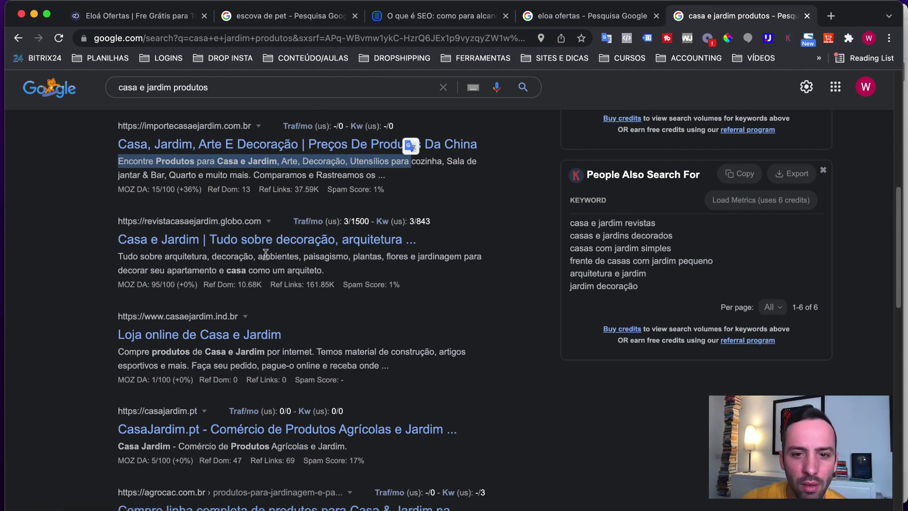
pyautogui.moveTo(334, 272); pyautogui.dragTo(100, 260)
pyautogui.press('super+c')
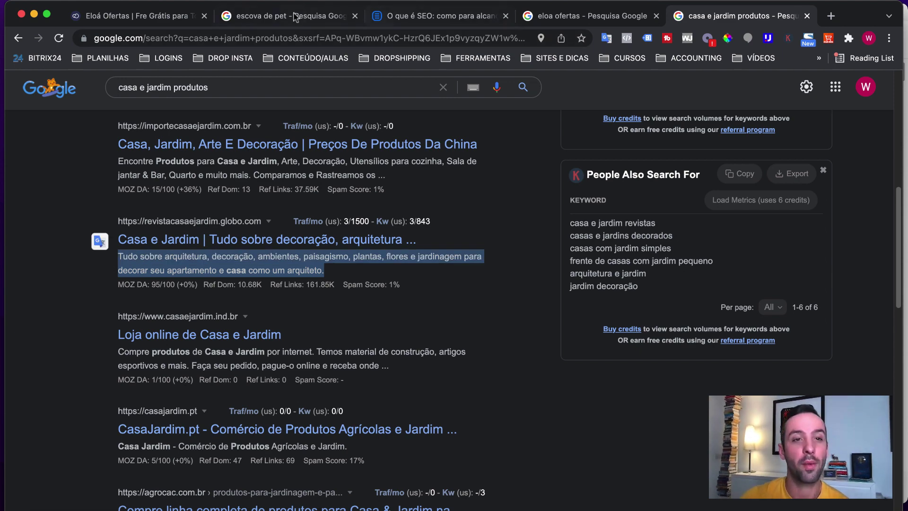
pyautogui.click(168, 14)
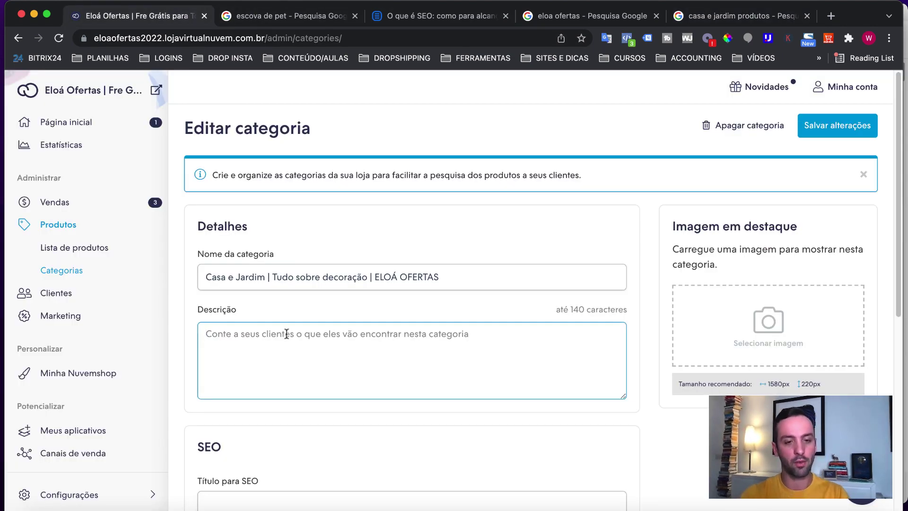
pyautogui.press('super+v')
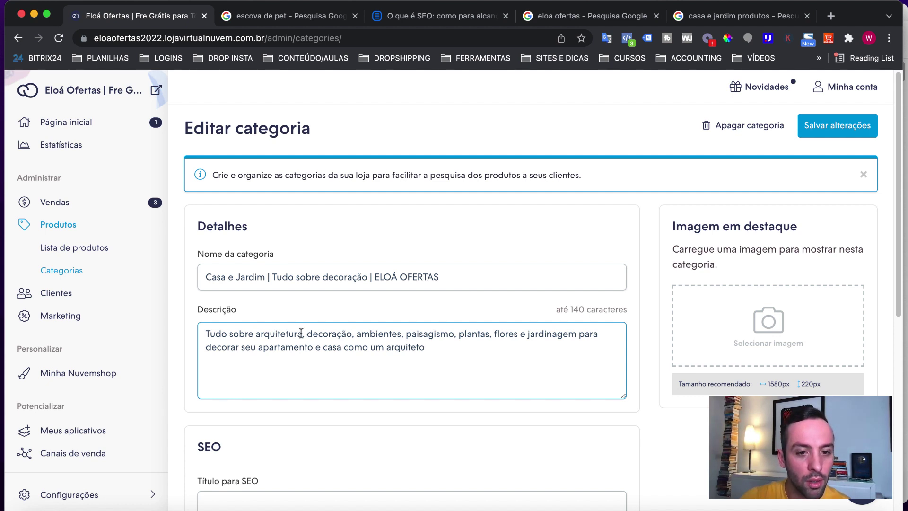
# Step: Replace the description's opening words "Tudo sobre arquitetura" with "Ofertas todos os dias"
pyautogui.moveTo(300, 333); pyautogui.dragTo(195, 337)
pyautogui.write('Econt')
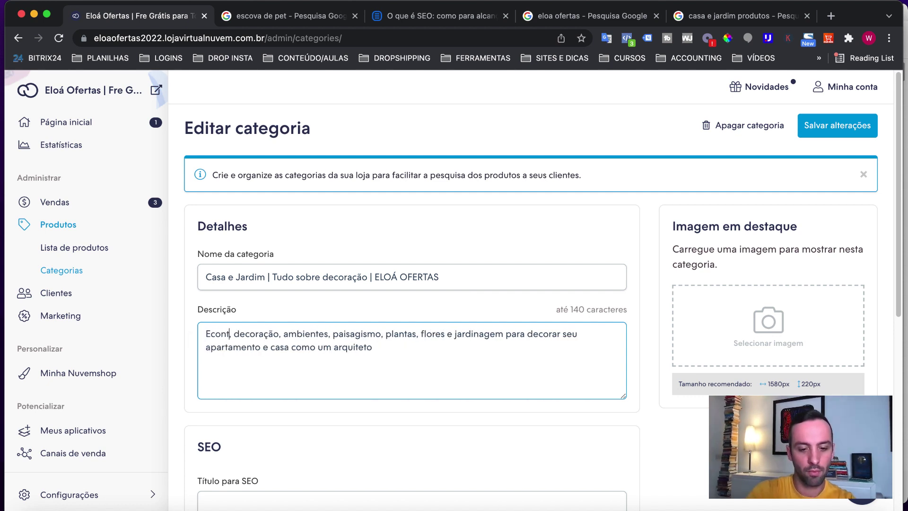
pyautogui.write('re produ')
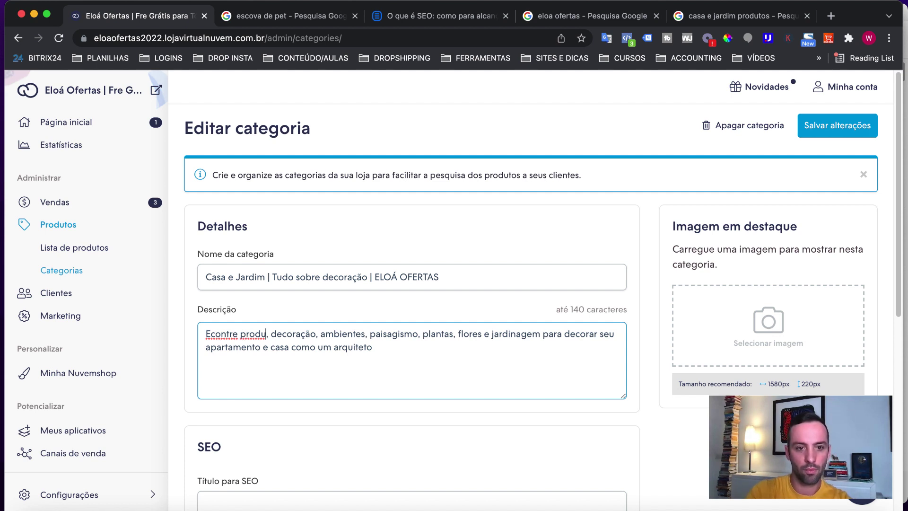
pyautogui.press('BackSpace')
pyautogui.press('BackSpace')
pyautogui.press('BackSpace')
pyautogui.press('BackSpace')
pyautogui.press('BackSpace')
pyautogui.press('BackSpace')
pyautogui.press('BackSpace')
pyautogui.press('BackSpace')
pyautogui.press('BackSpace')
pyautogui.press('BackSpace')
pyautogui.press('BackSpace')
pyautogui.press('BackSpace')
pyautogui.press('BackSpace')
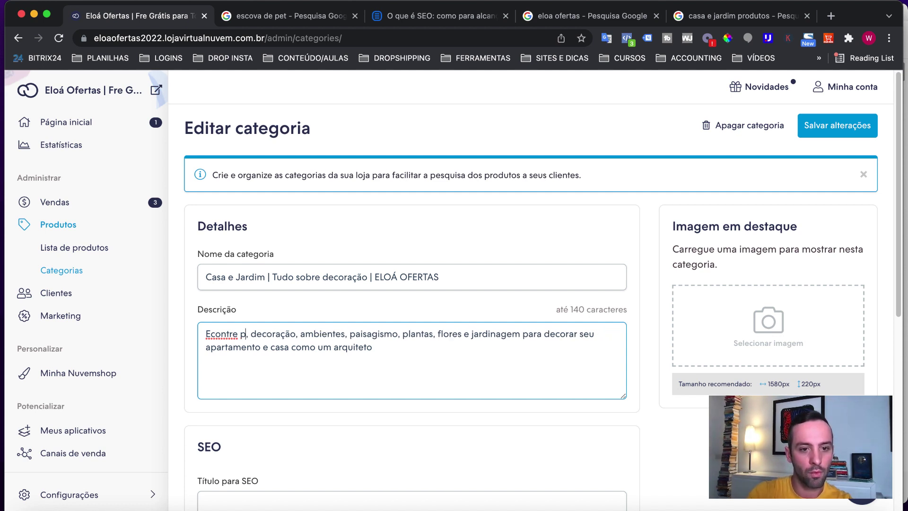
pyautogui.write('E')
pyautogui.press('BackSpace')
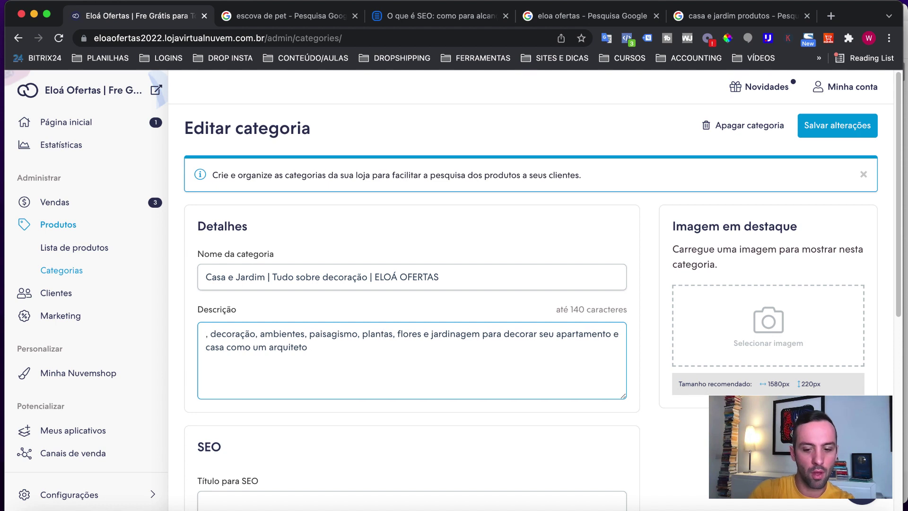
pyautogui.write('Ofertas todos ')
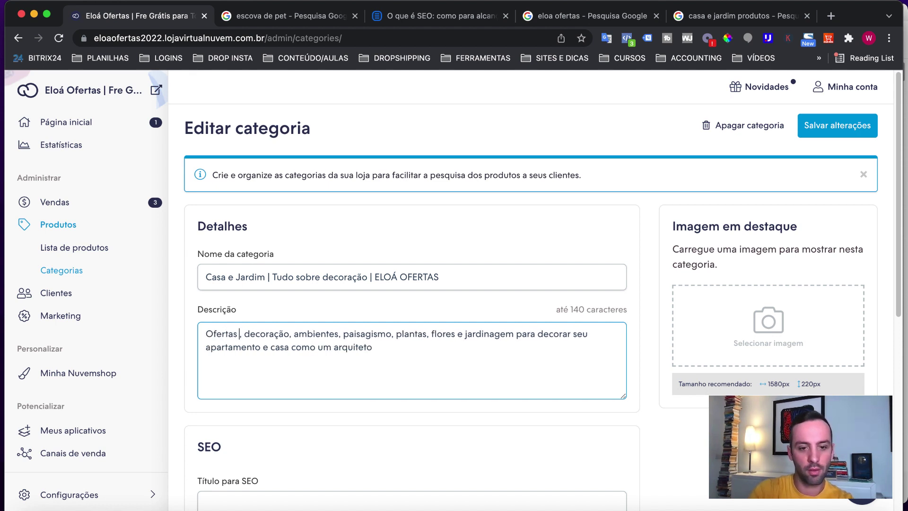
pyautogui.write('os dias')
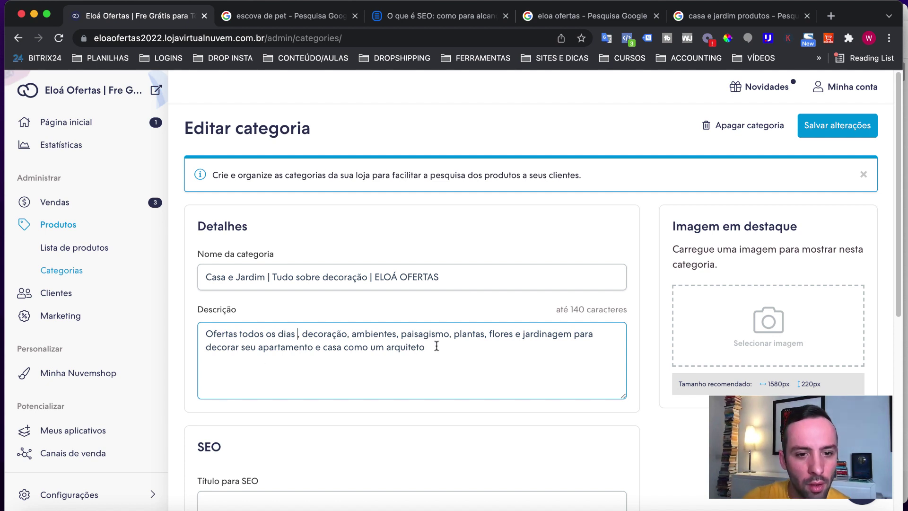
# Step: Remove the ending "e casa como um arquiteto" from the description and insert "para produtos de" before "decoração" in place of the comma
pyautogui.moveTo(437, 346); pyautogui.dragTo(314, 349)
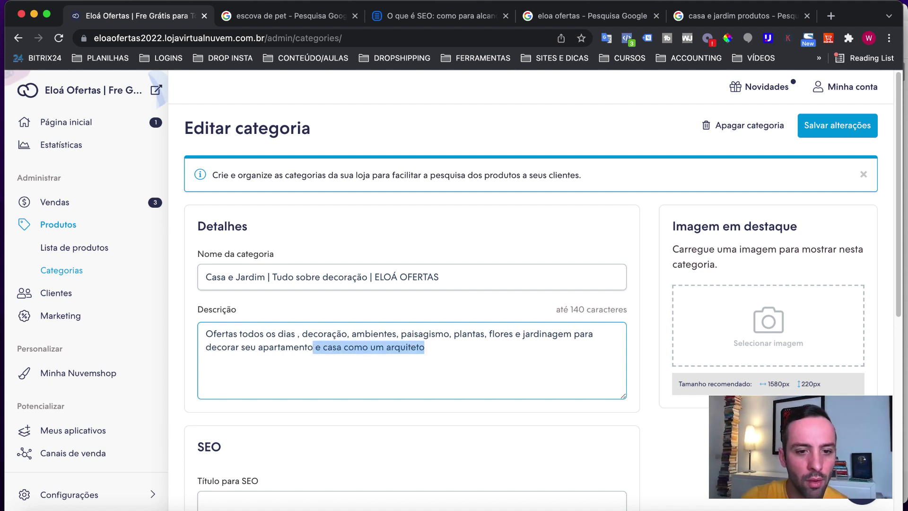
pyautogui.press('BackSpace')
pyautogui.click(295, 336)
pyautogui.write('para produ')
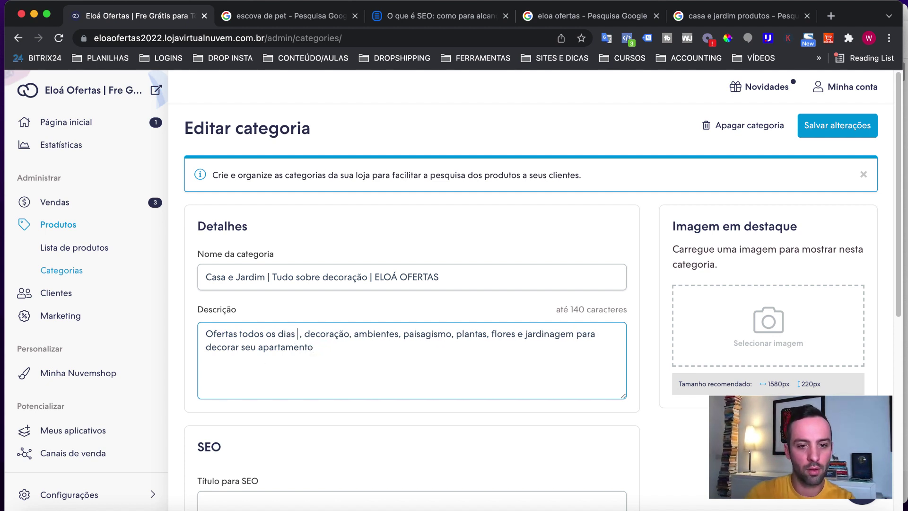
pyautogui.write('tos')
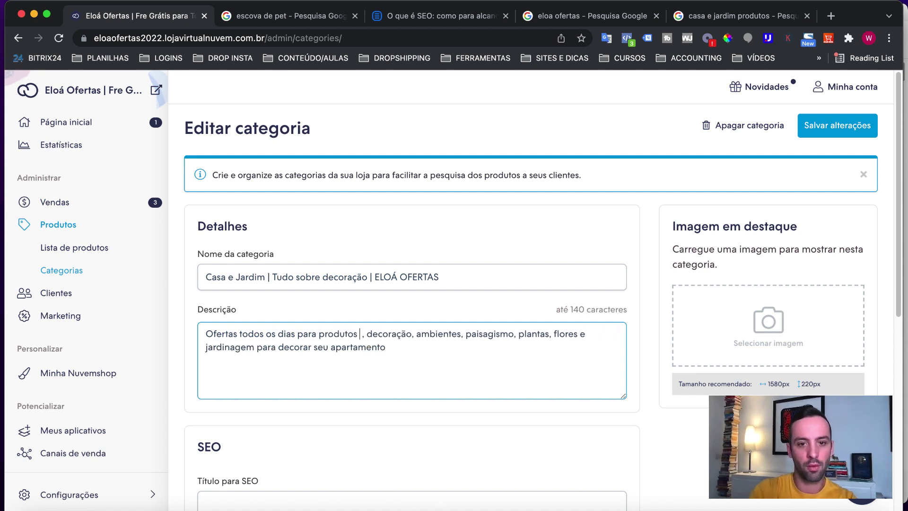
pyautogui.press('Delete')
pyautogui.write('de')
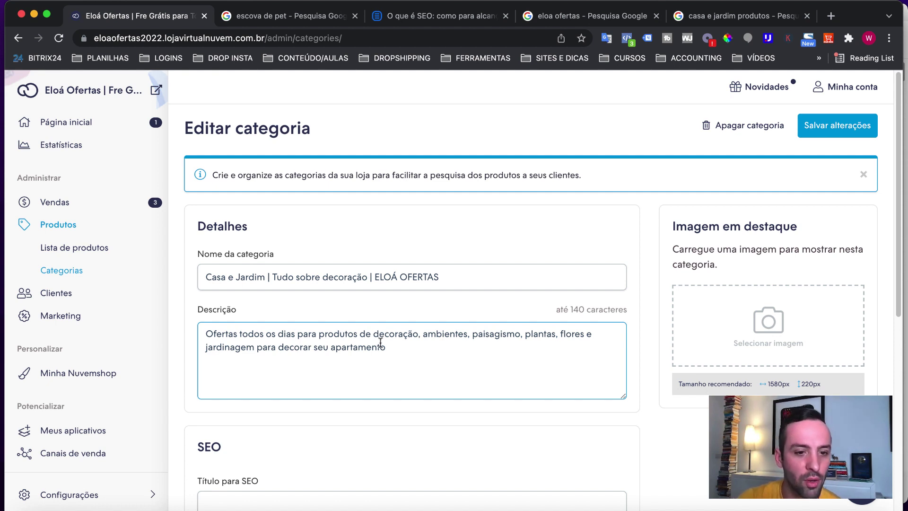
# Step: Replace "plantas, flores" in the description so it reads "paisagismo, cozinha e jardinagem", and end the sentence with a period
pyautogui.moveTo(584, 335); pyautogui.dragTo(515, 334)
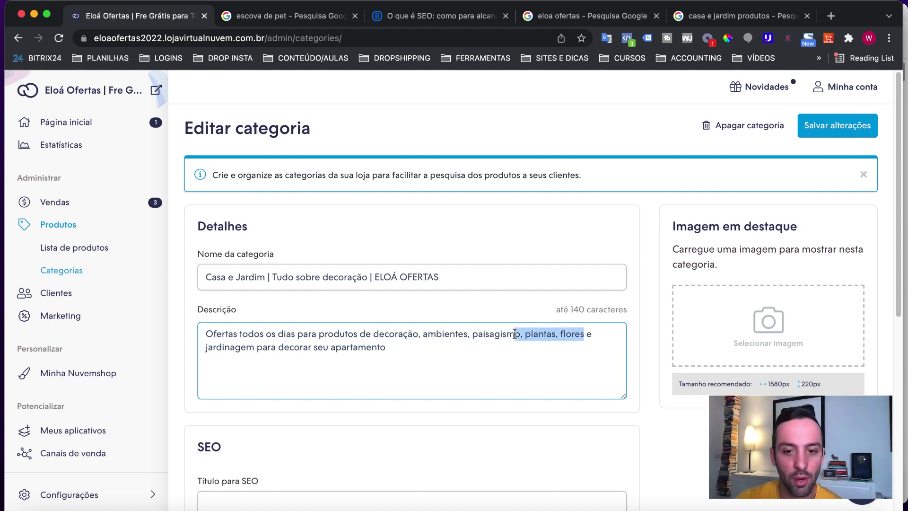
pyautogui.press('BackSpace')
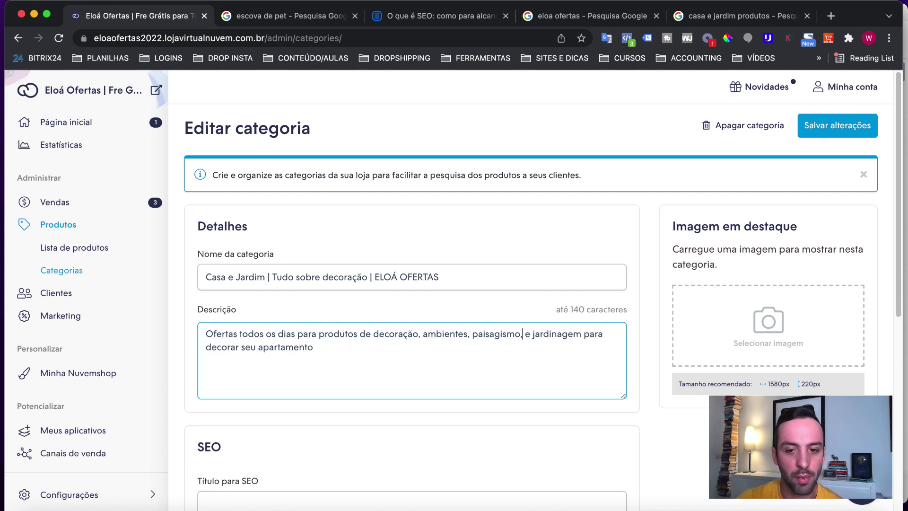
pyautogui.press('BackSpace')
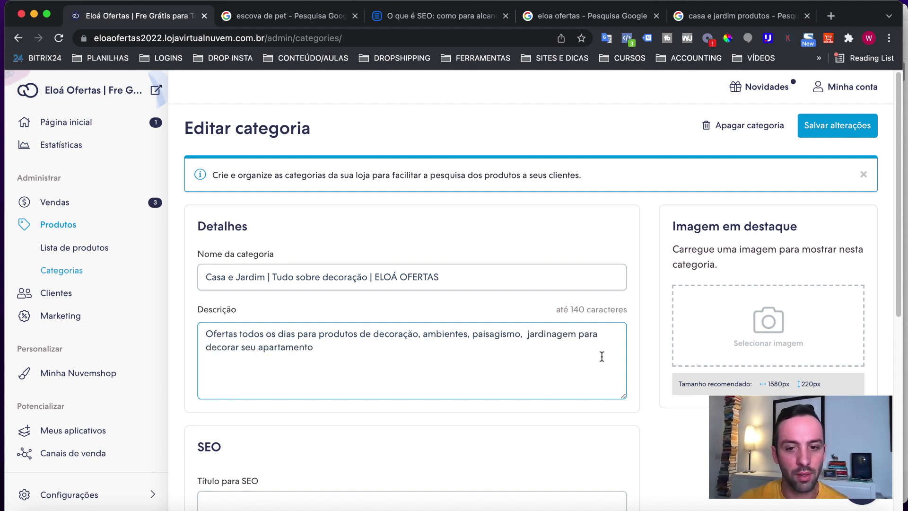
pyautogui.write('cozinha')
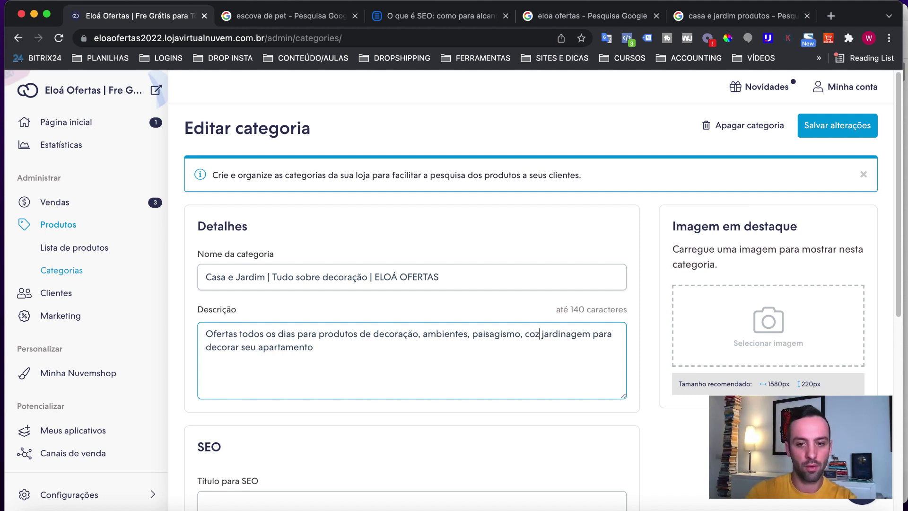
pyautogui.write(',')
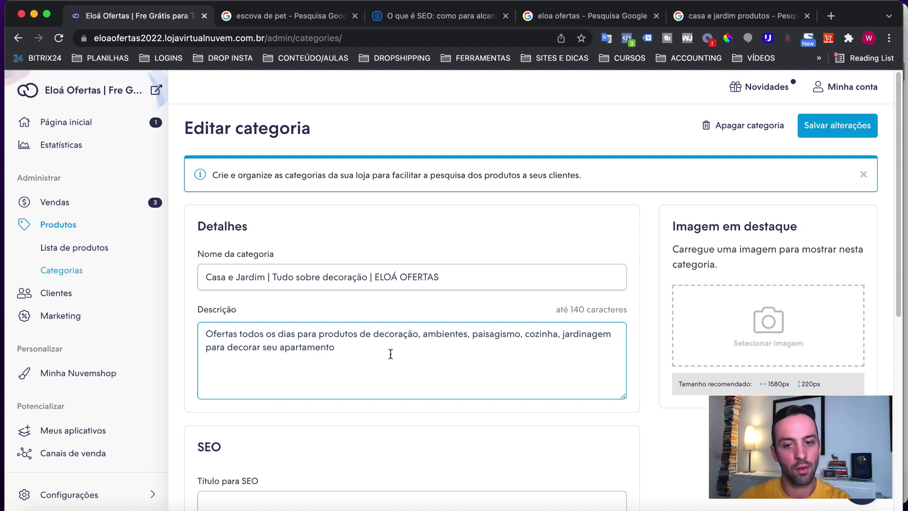
pyautogui.press('BackSpace')
pyautogui.press('BackSpace')
pyautogui.write('e')
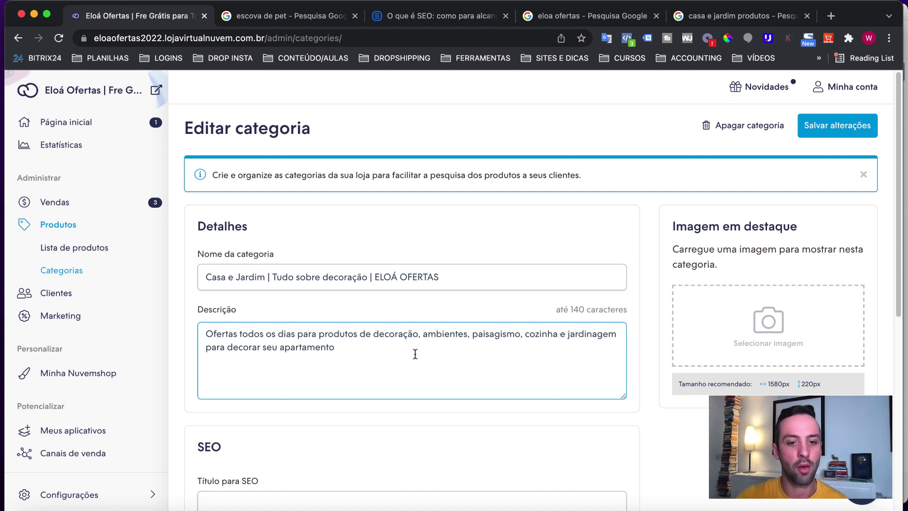
pyautogui.click(371, 344)
pyautogui.write('.')
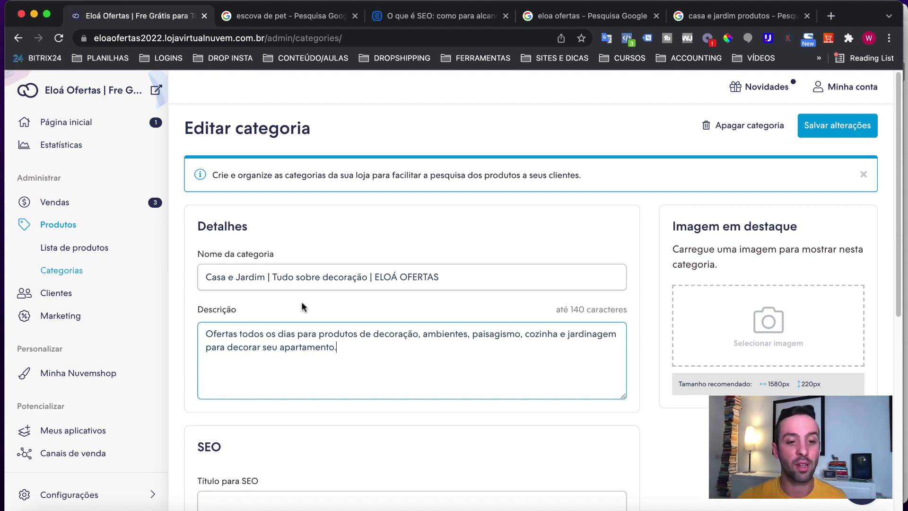
# Step: Examine the titles and descriptions of the "casa e jardim produtos" Google results as models for the category text
pyautogui.click(739, 10)
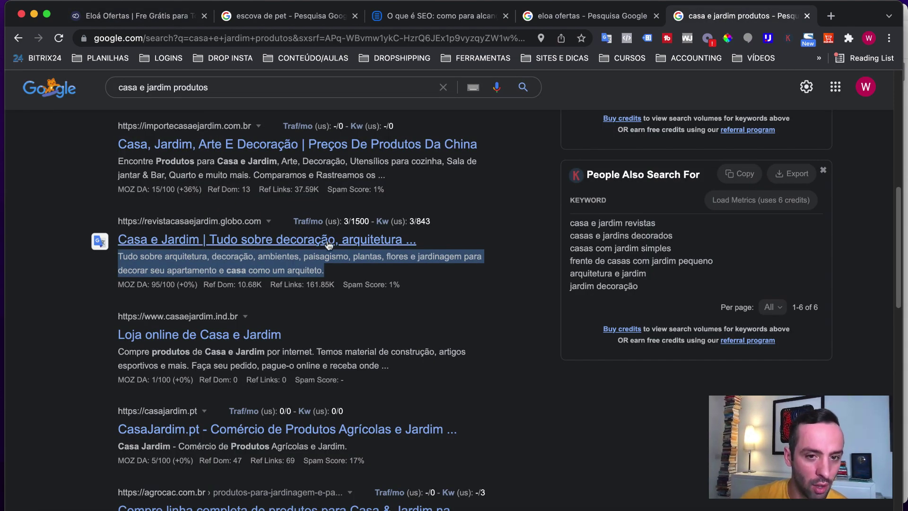
pyautogui.scroll(2, 187, 222)
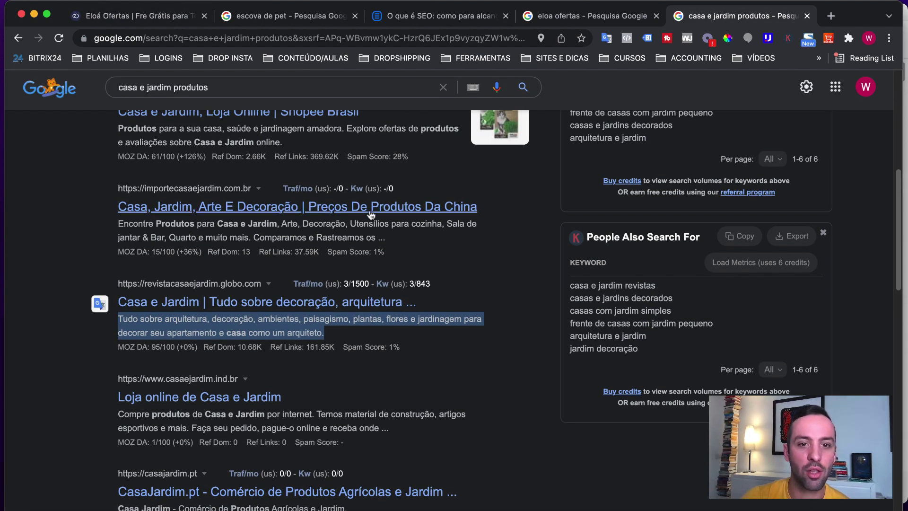
pyautogui.click(516, 210)
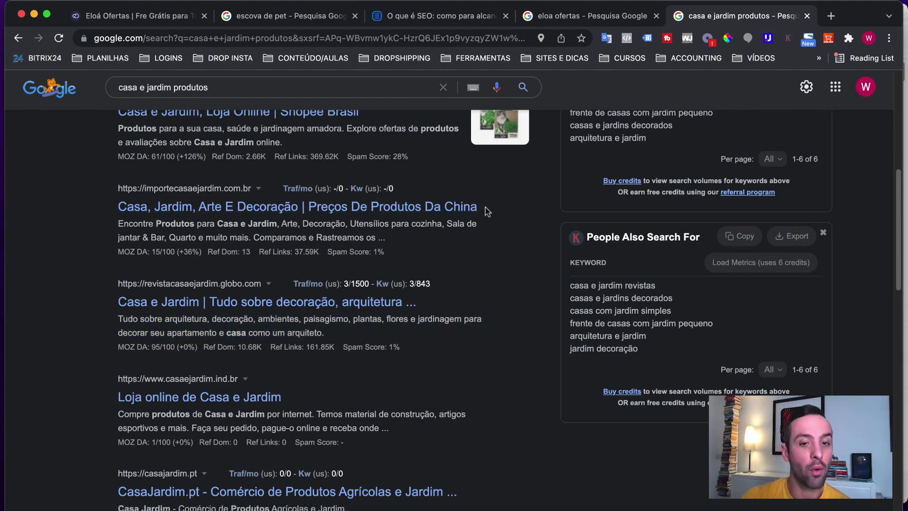
pyautogui.scroll(7, 156, 212)
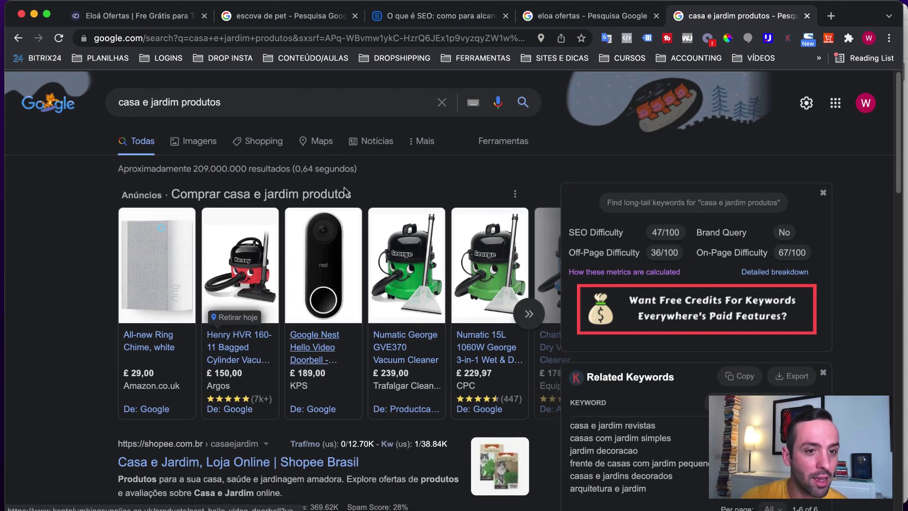
pyautogui.scroll(-6, 237, 260)
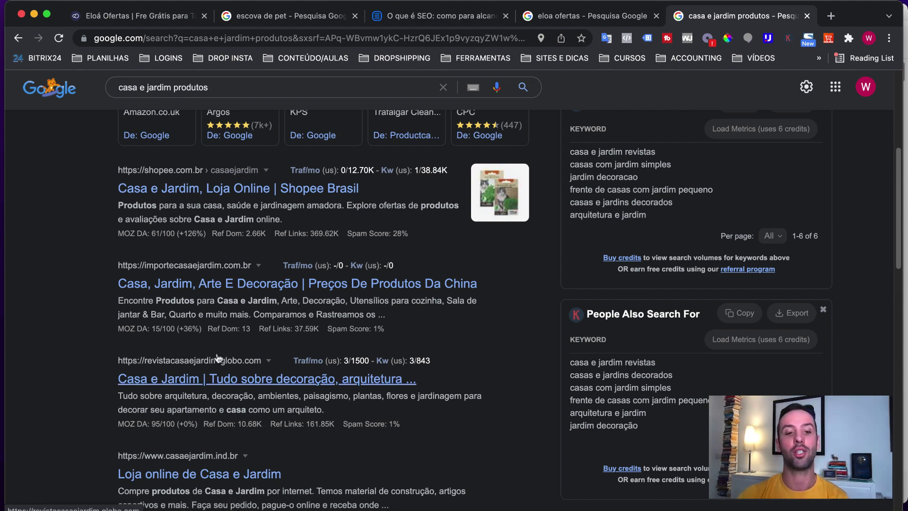
pyautogui.scroll(-3, 217, 358)
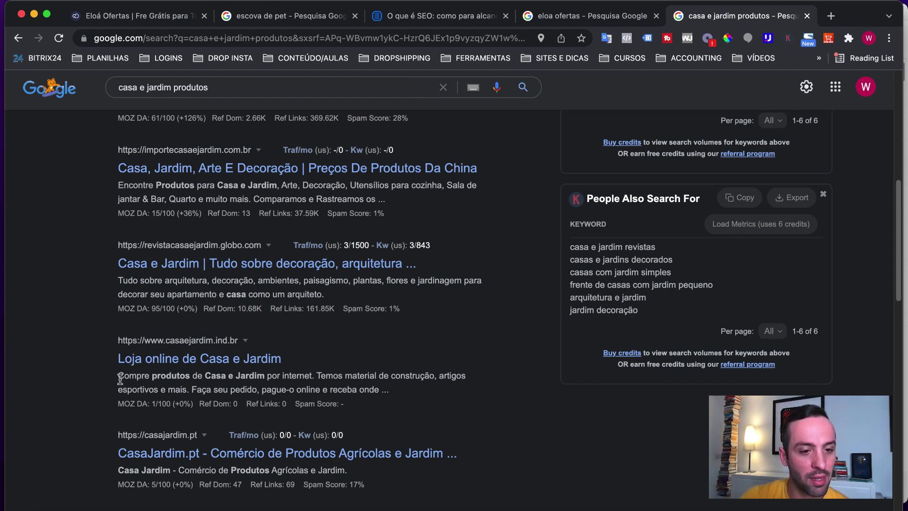
pyautogui.moveTo(120, 378); pyautogui.dragTo(319, 371)
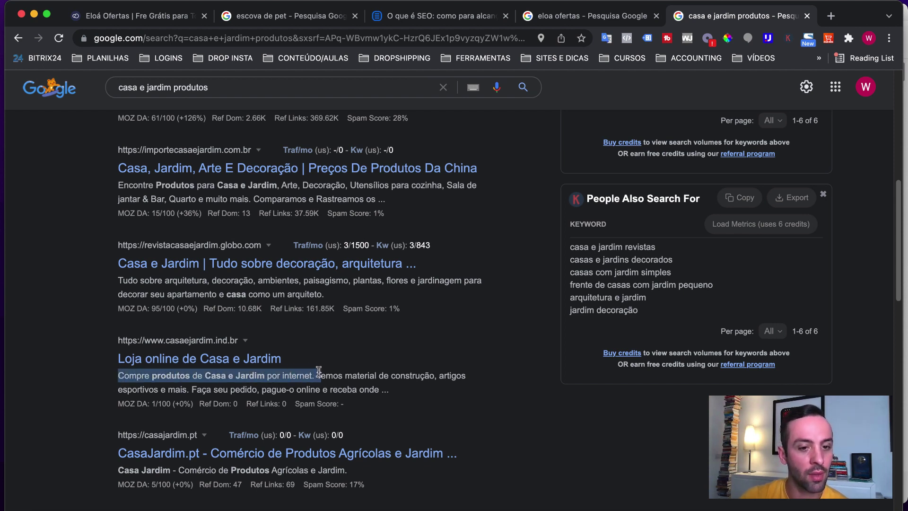
pyautogui.click(316, 370)
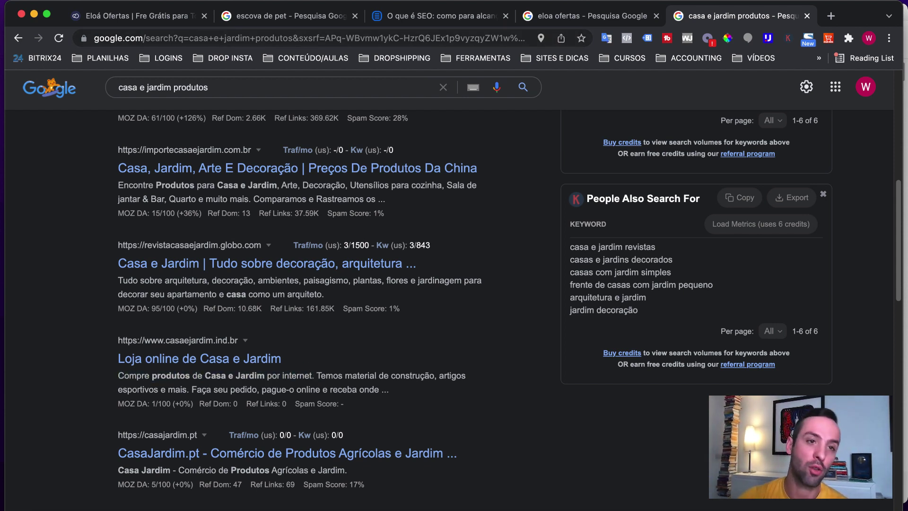
# Step: Return to the store's category editor, cut "| Tudo sobre decoração | ELOÁ OFERTAS" from the category name and rename it "CASA E JARDIM"
pyautogui.click(135, 19)
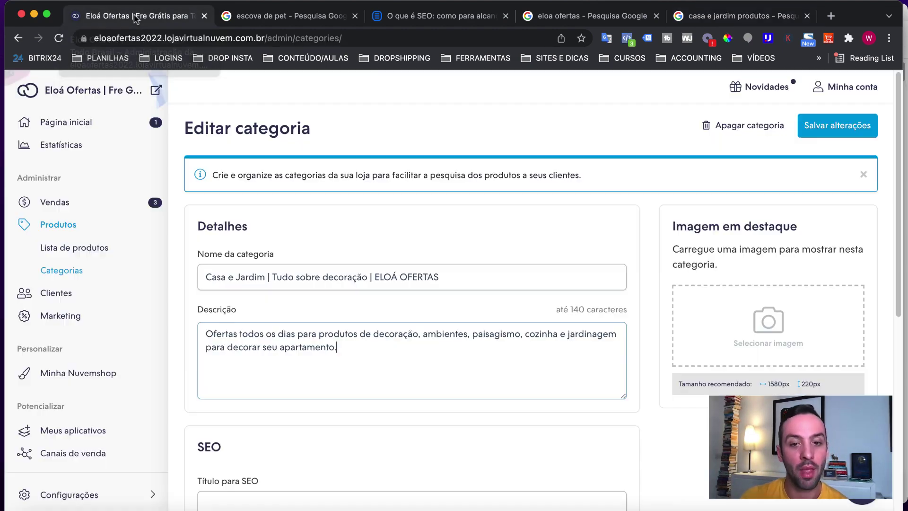
pyautogui.scroll(-2, 459, 218)
pyautogui.scroll(-5, 460, 215)
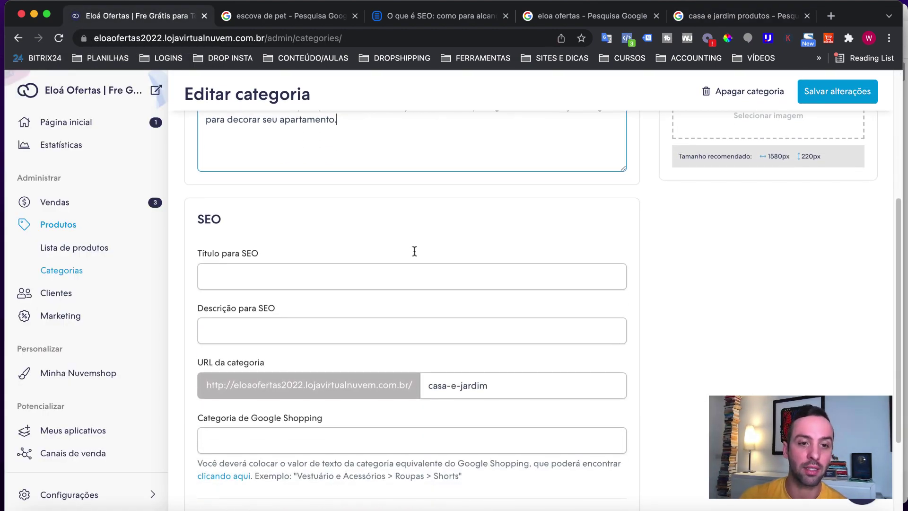
pyautogui.click(294, 281)
pyautogui.scroll(5, 295, 280)
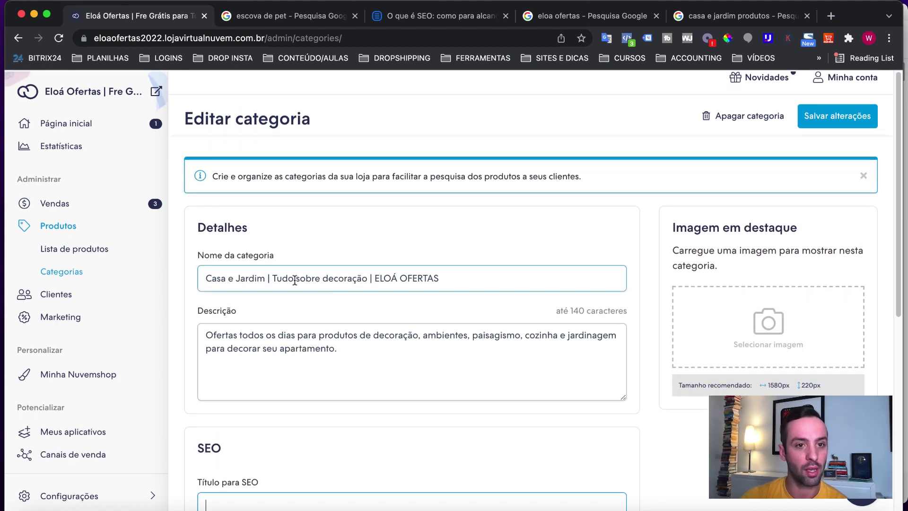
pyautogui.scroll(-2, 294, 280)
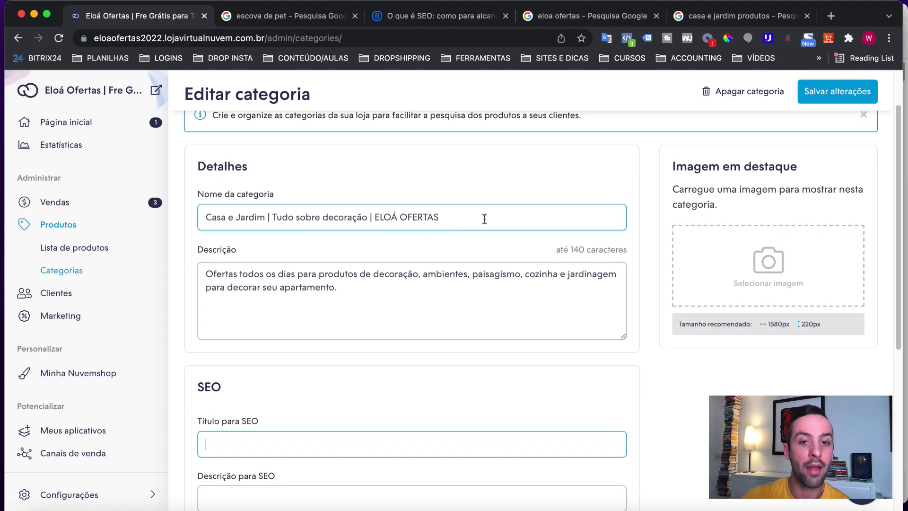
pyautogui.moveTo(484, 219); pyautogui.dragTo(264, 215)
pyautogui.press('super+c')
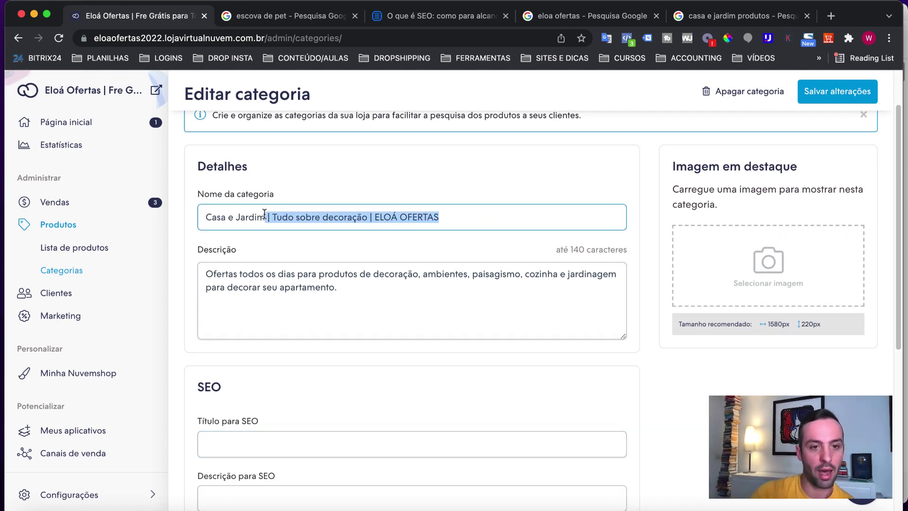
pyautogui.press('BackSpace')
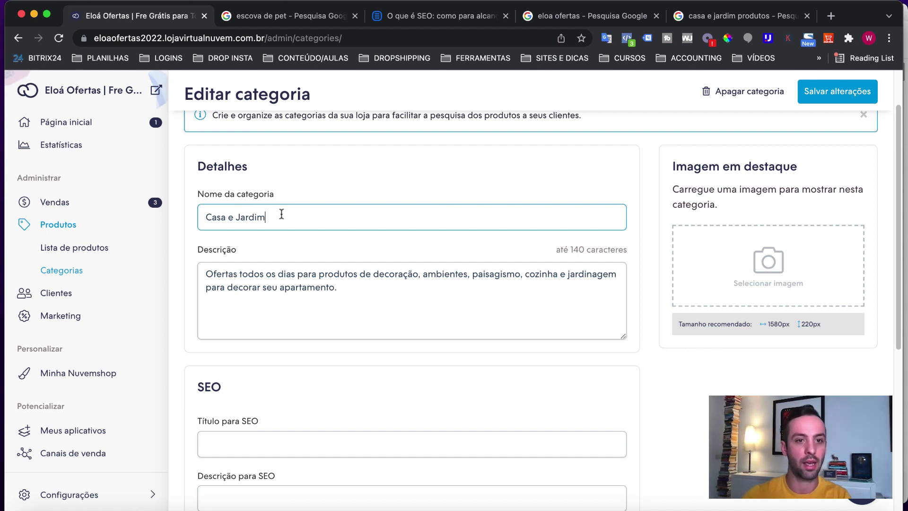
pyautogui.press('super+a')
pyautogui.write('CA')
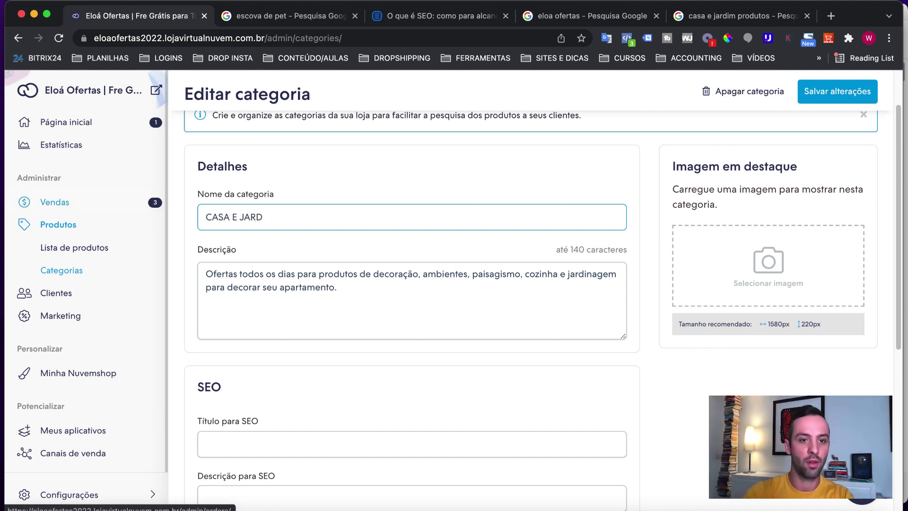
# Step: Fill the SEO title with the cut text, preceded by the category name, as "Casa e Jadrim | Tudo sobre decoração | ELOÁ OFERTAS"
pyautogui.click(233, 442)
pyautogui.press('super+v')
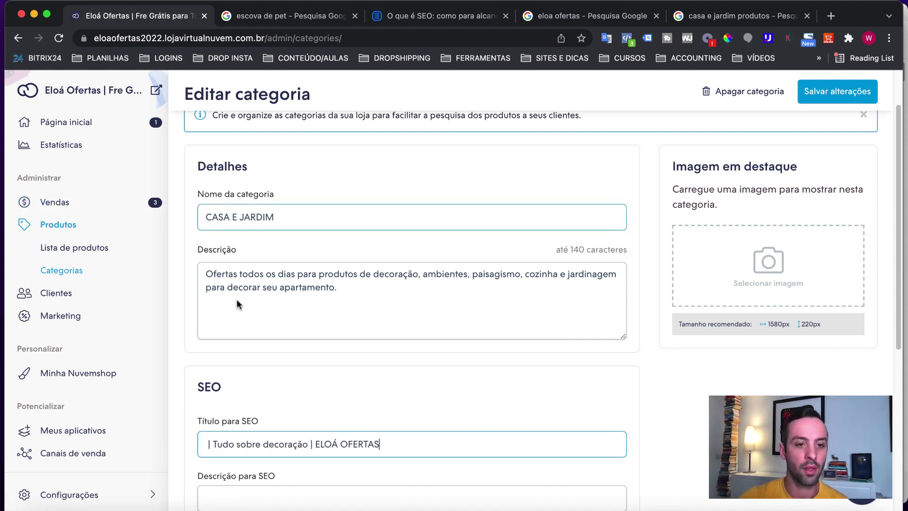
pyautogui.write('Casa e Ja')
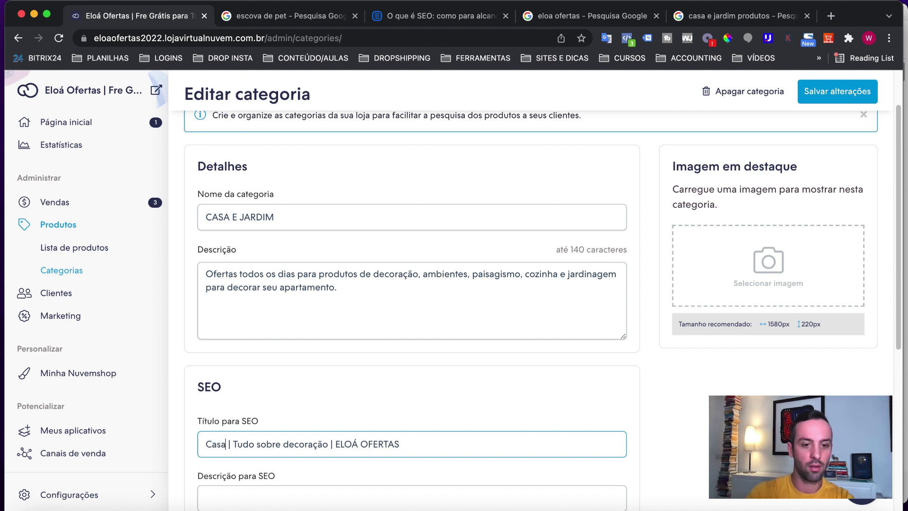
pyautogui.write('drim')
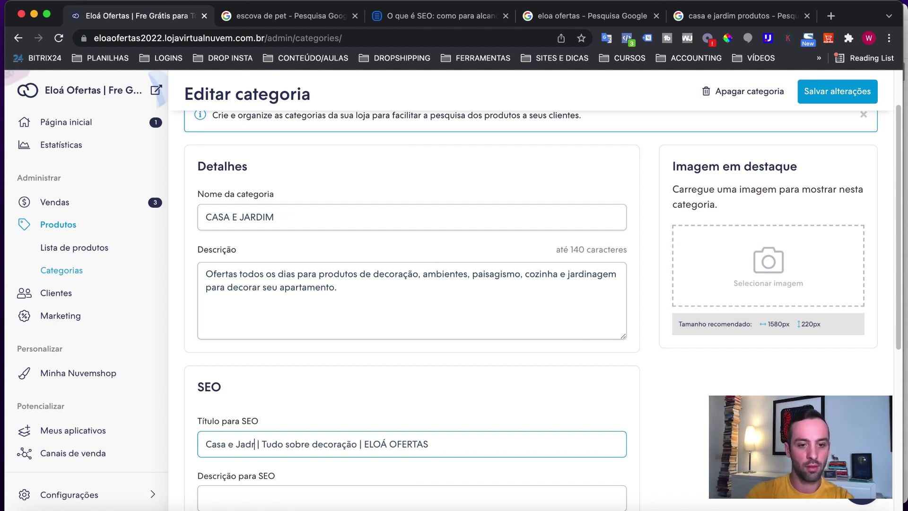
# Step: Move the whole category description text into the SEO description field
pyautogui.moveTo(356, 297); pyautogui.dragTo(179, 246)
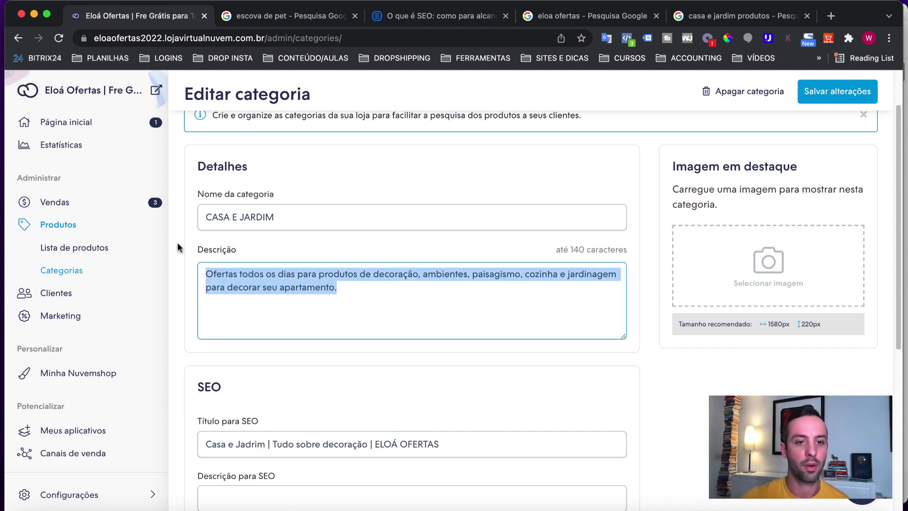
pyautogui.press('BackSpace')
pyautogui.scroll(-3, 371, 448)
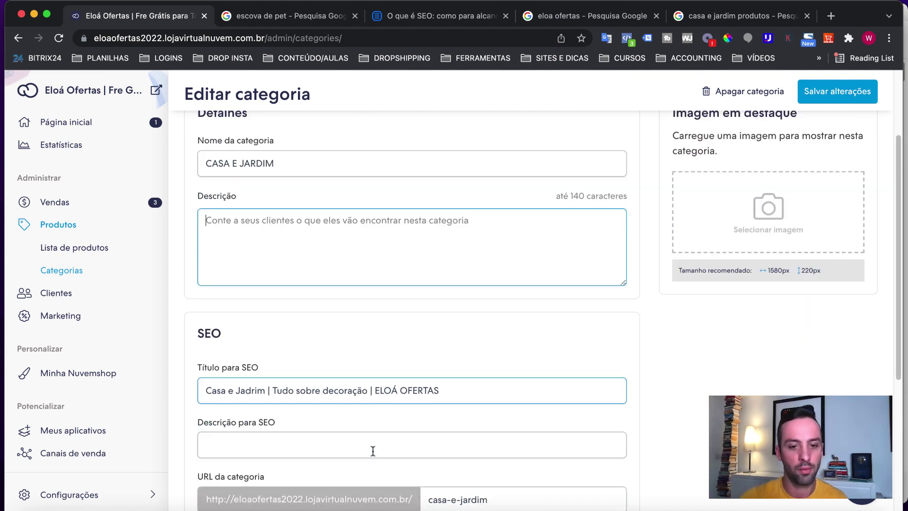
pyautogui.click(290, 409)
pyautogui.press('super+v')
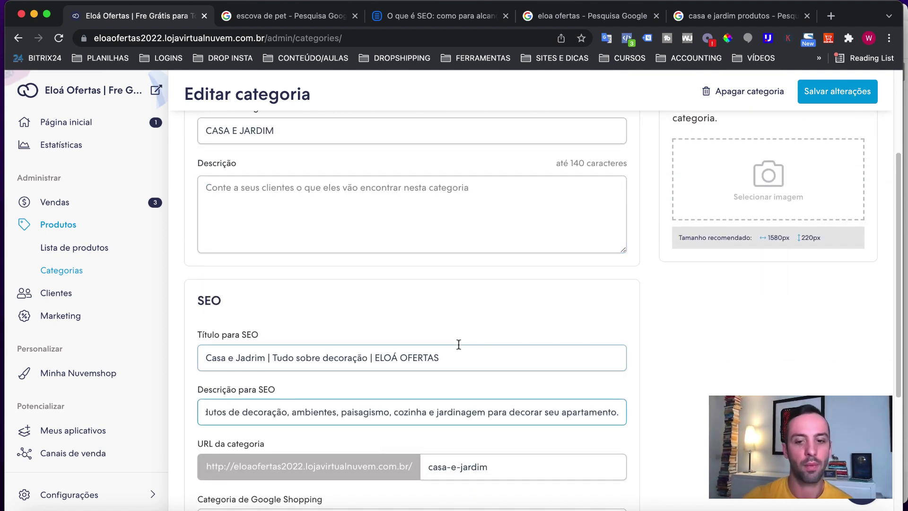
pyautogui.press('super+Left')
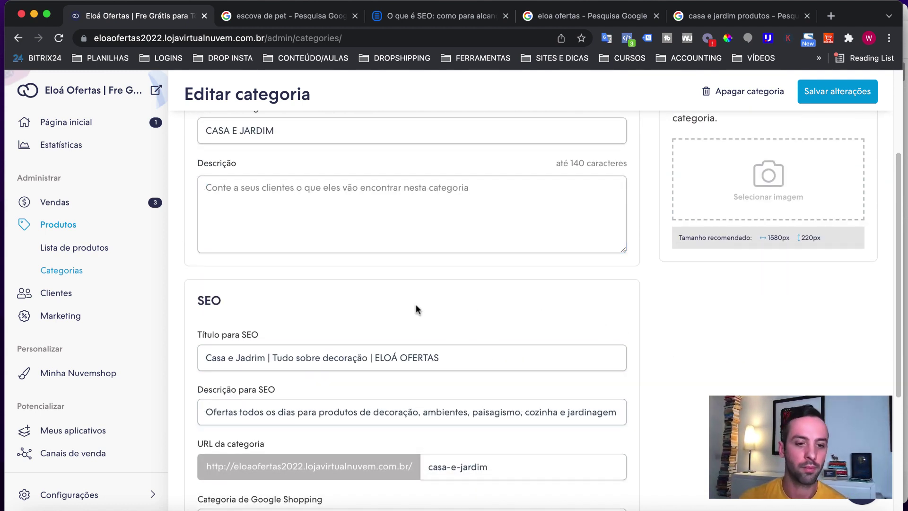
# Step: Paste the same text back into the category's own description so both descriptions match
pyautogui.scroll(-1, 416, 307)
pyautogui.scroll(3, 445, 256)
pyautogui.click(450, 231)
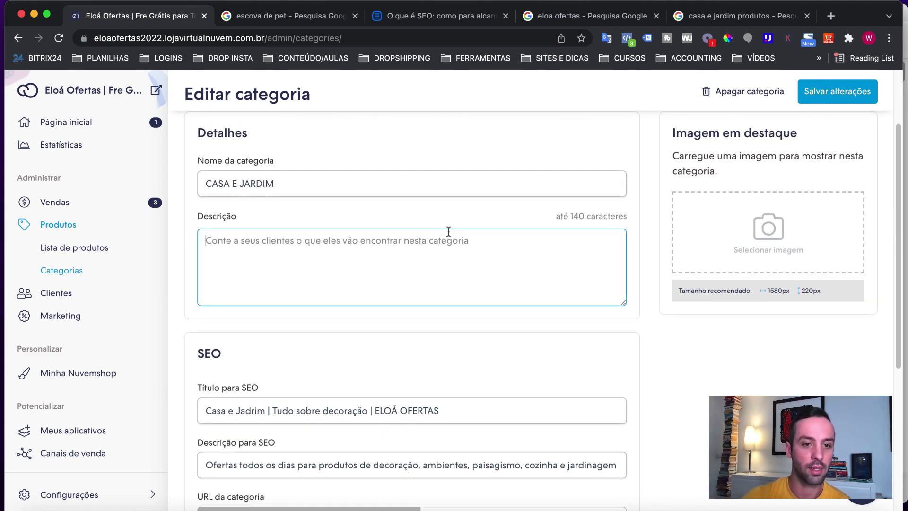
pyautogui.press('super+v')
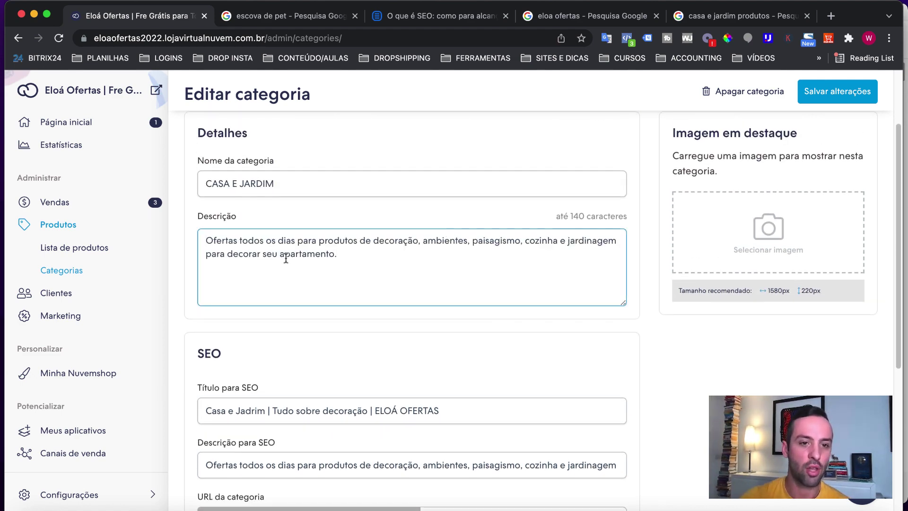
# Step: Review the category's name, description and SEO fields
pyautogui.scroll(-5, 286, 258)
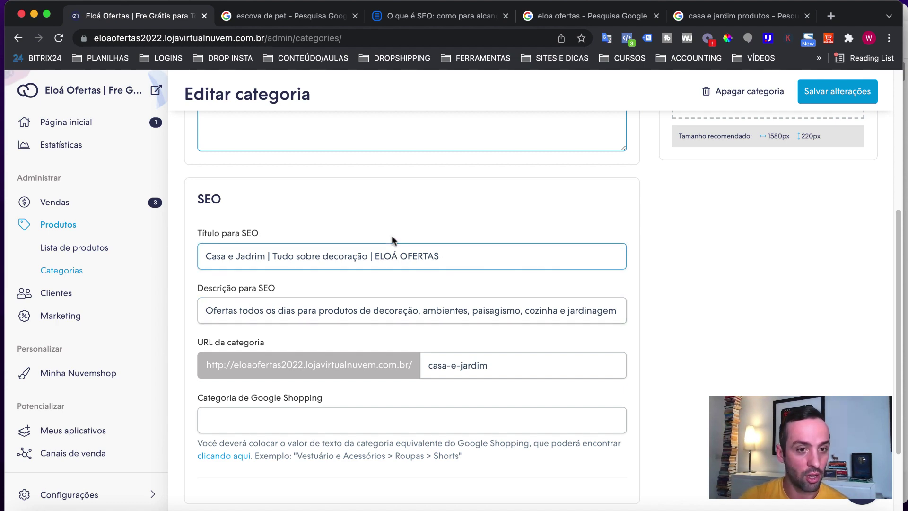
pyautogui.scroll(5, 397, 241)
pyautogui.scroll(-4, 245, 280)
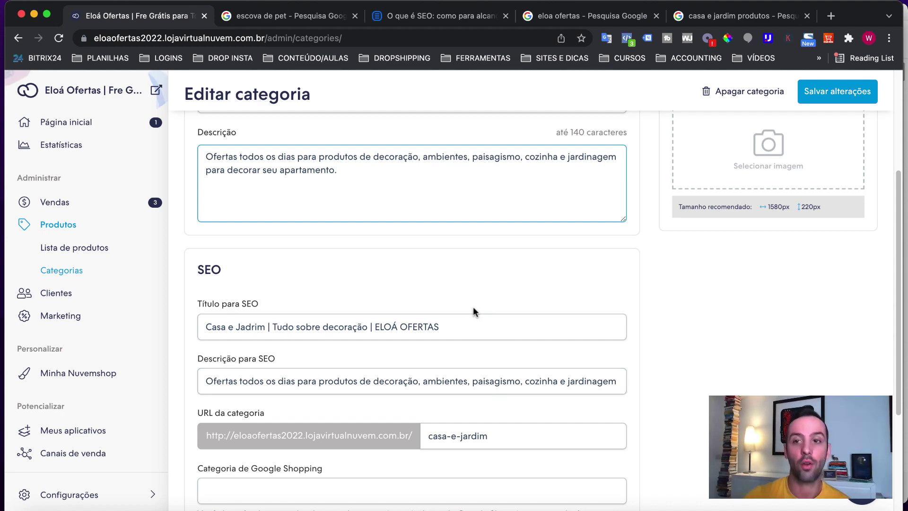
pyautogui.scroll(3, 530, 262)
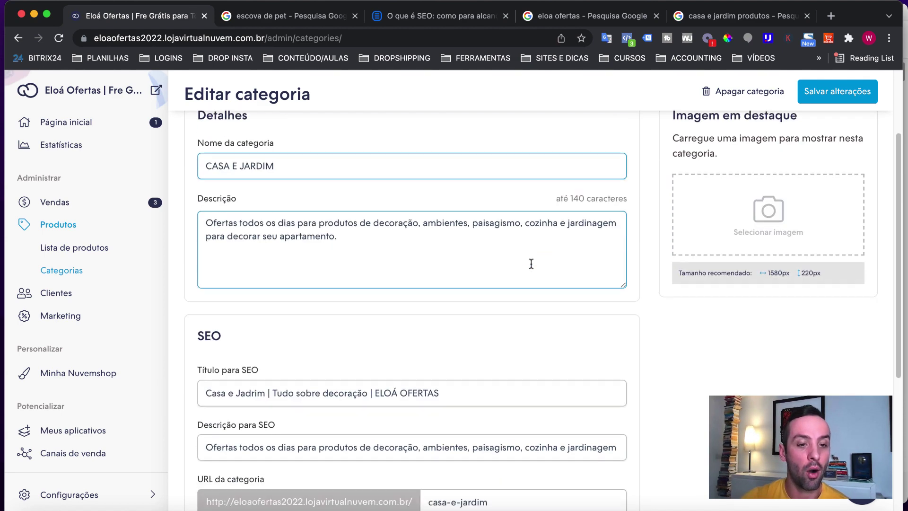
pyautogui.scroll(-4, 531, 264)
pyautogui.moveTo(195, 235); pyautogui.dragTo(264, 276)
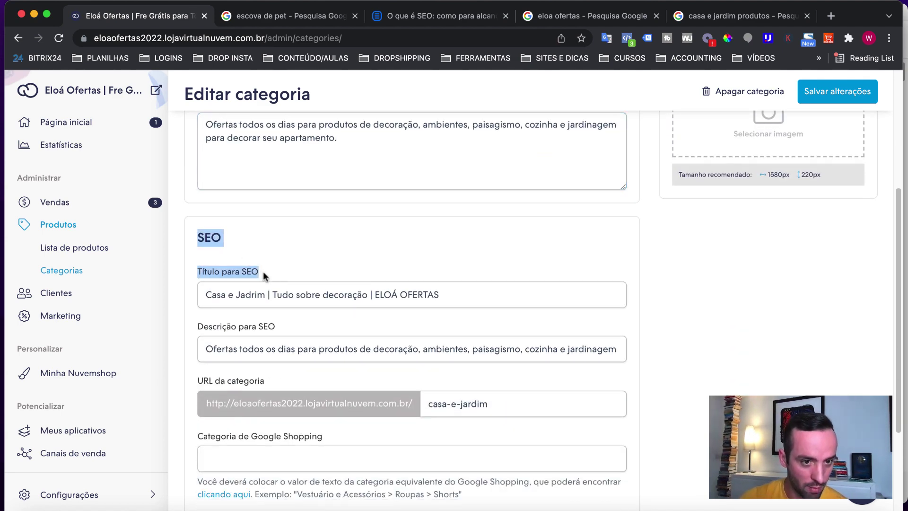
pyautogui.click(501, 312)
# Step: Correct the misspelled word in the SEO title to "Jardim"
pyautogui.click(501, 301)
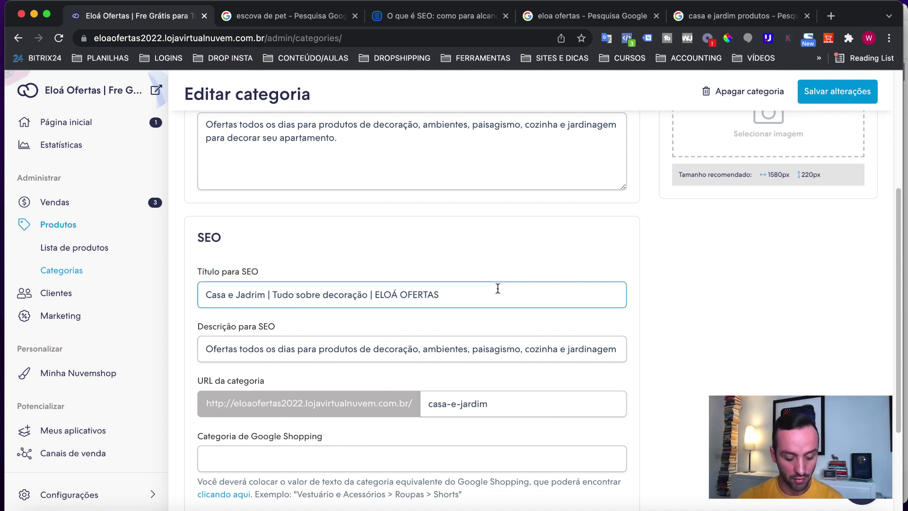
pyautogui.click(234, 294)
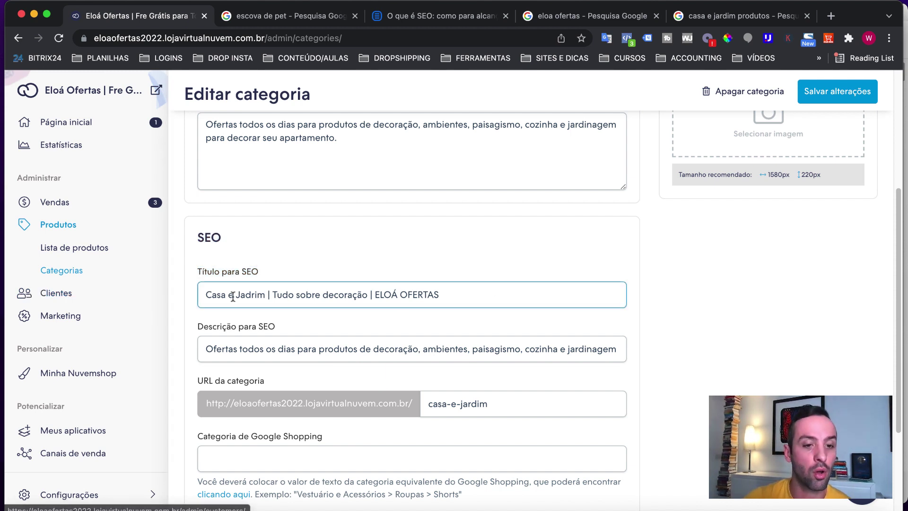
pyautogui.press('BackSpace')
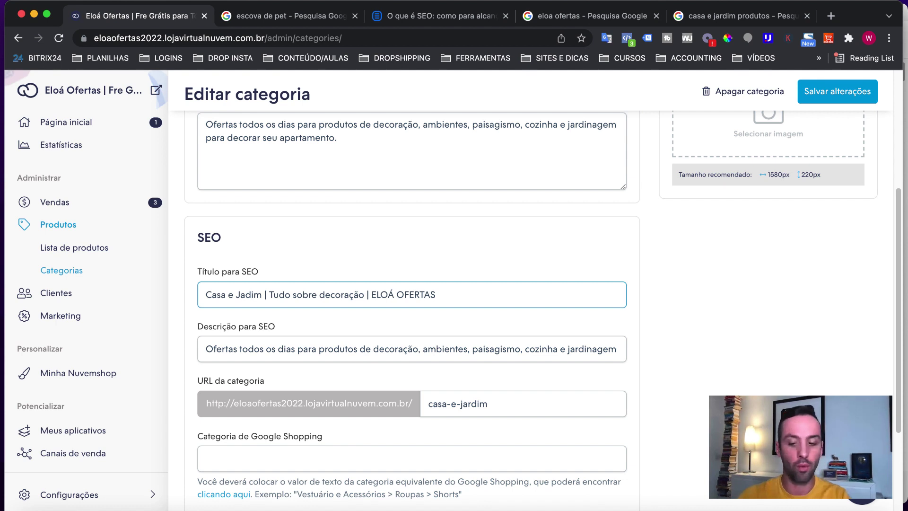
pyautogui.write('r')
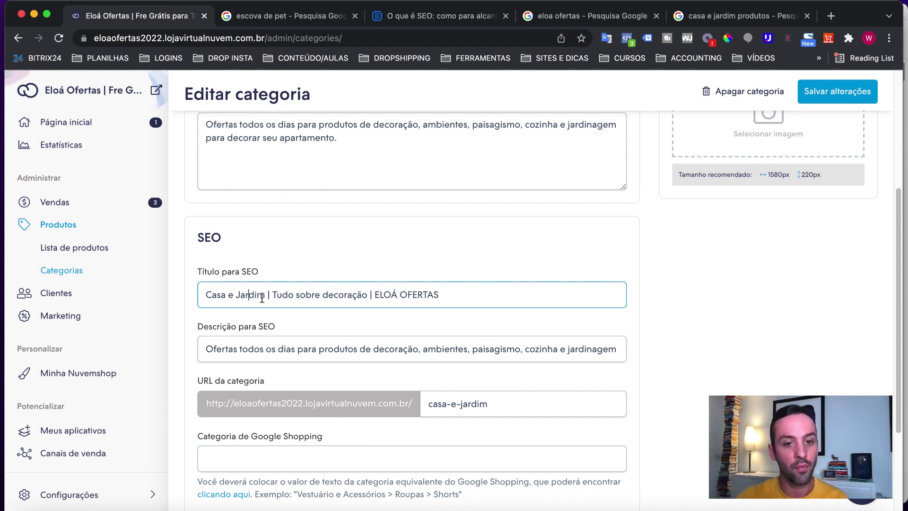
# Step: Delete "sobre decoração" from the SEO title, leaving "Tudo" before the store name
pyautogui.moveTo(367, 294); pyautogui.dragTo(321, 294)
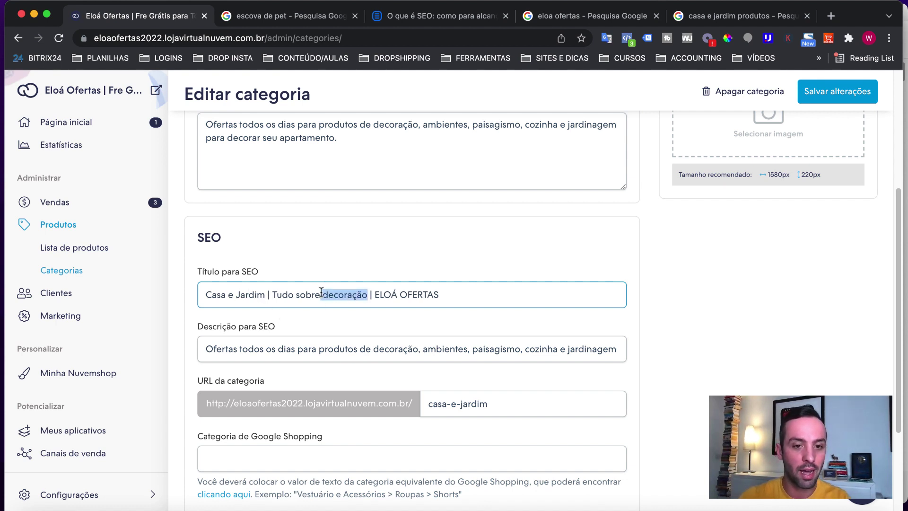
pyautogui.press('BackSpace')
pyautogui.press('BackSpace')
pyautogui.press('BackSpace')
pyautogui.press('BackSpace')
pyautogui.press('BackSpace')
pyautogui.press('BackSpace')
pyautogui.press('BackSpace')
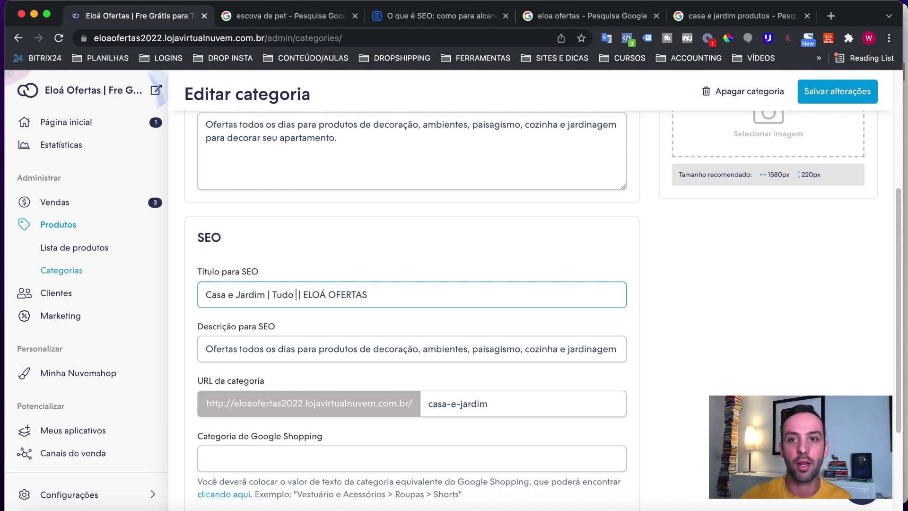
# Step: Examine the titles of the "casa e jardim produtos" Google results for a better SEO title wording
pyautogui.click(780, 17)
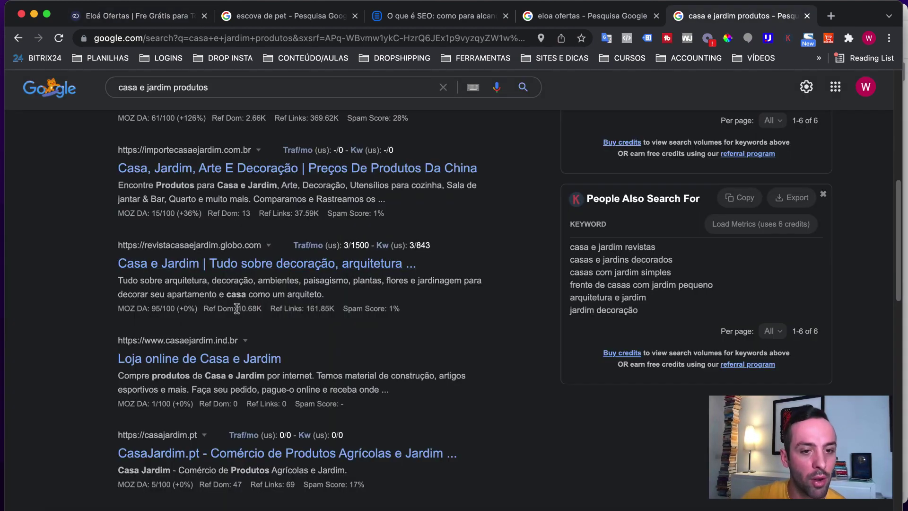
pyautogui.scroll(-2, 234, 347)
pyautogui.scroll(8, 235, 346)
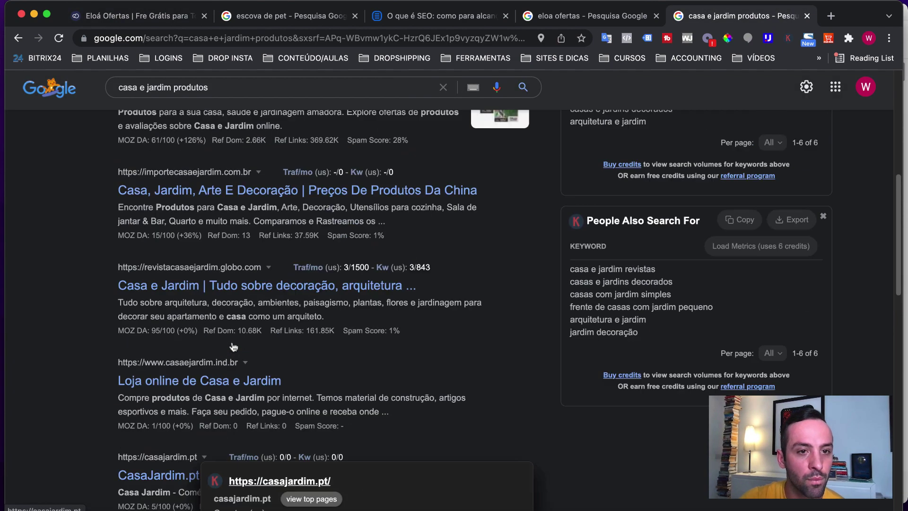
pyautogui.scroll(-2, 232, 346)
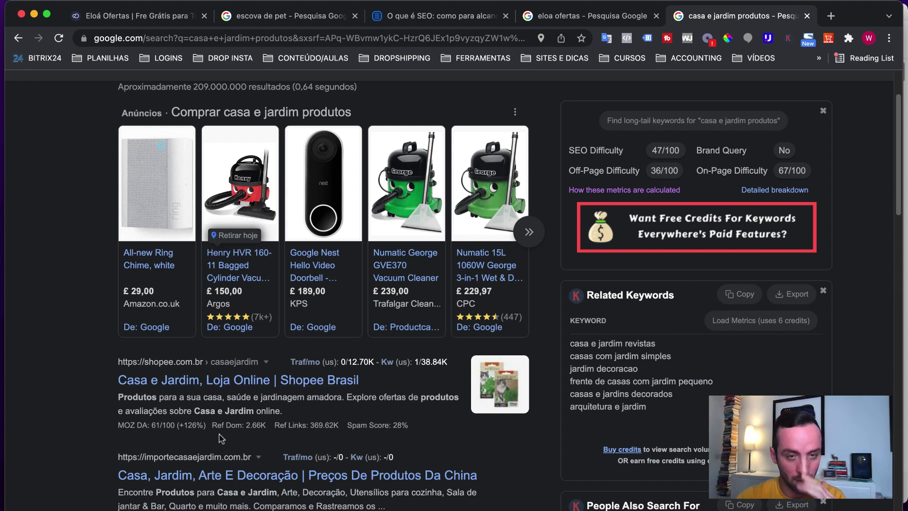
pyautogui.scroll(3, 221, 438)
pyautogui.scroll(-10, 221, 439)
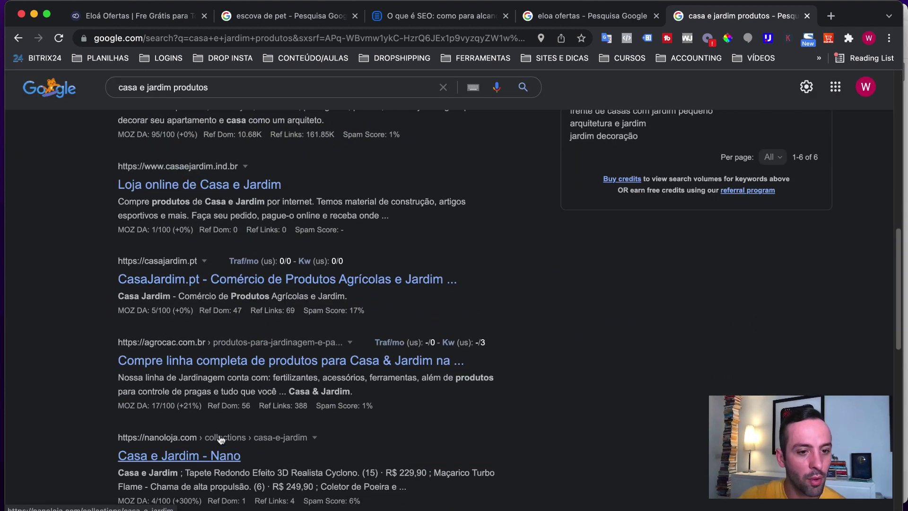
pyautogui.scroll(-1, 220, 439)
pyautogui.scroll(-8, 220, 439)
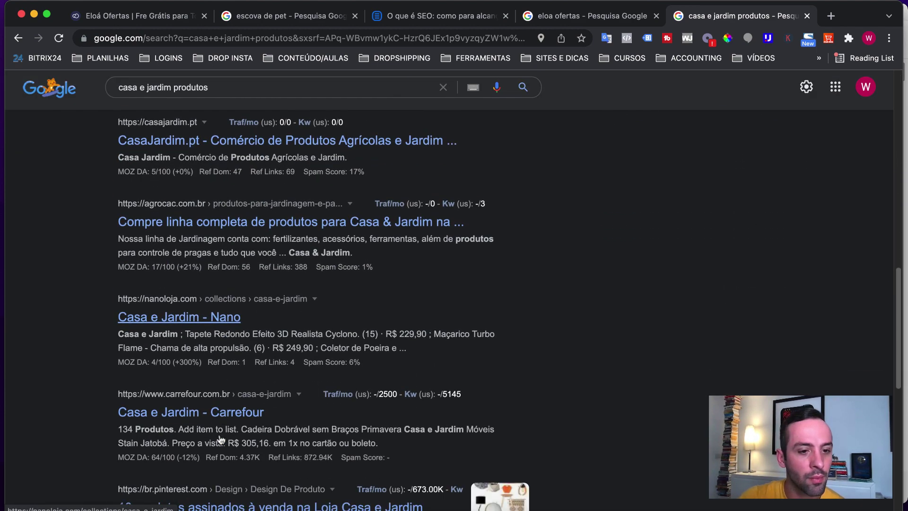
pyautogui.scroll(-4, 220, 434)
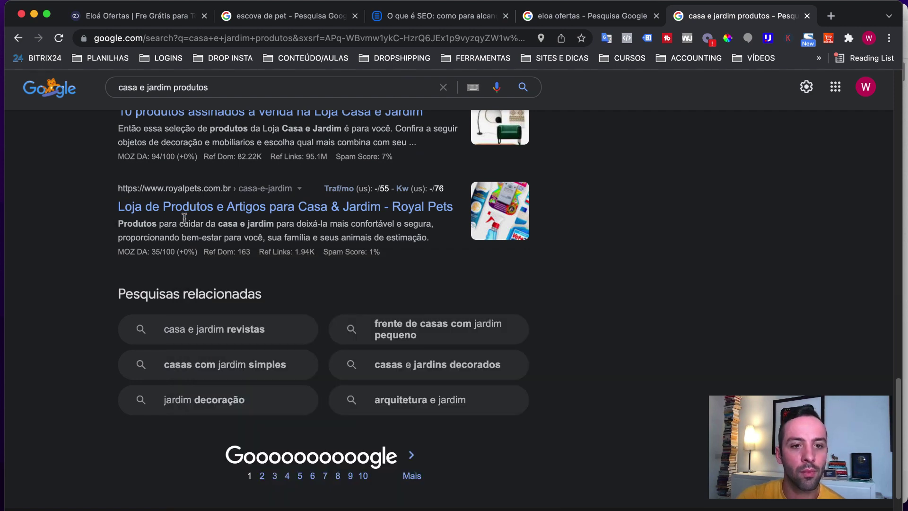
# Step: Copy "Loja de Produtos e Artigos para Casa & Jardim" from the Royal Pets result over the SEO title's text before "| ELOÁ OFERTAS"
pyautogui.moveTo(105, 206); pyautogui.dragTo(383, 207)
pyautogui.press('super+c')
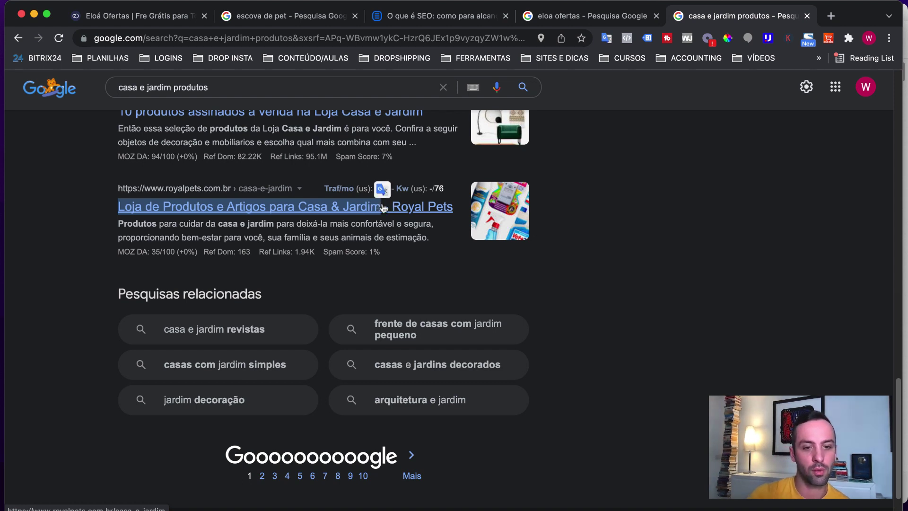
pyautogui.click(156, 18)
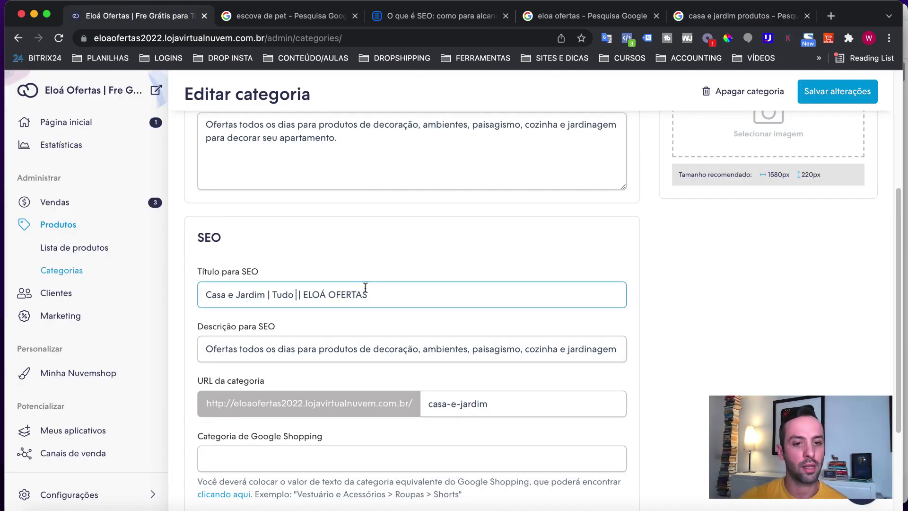
pyautogui.moveTo(298, 295); pyautogui.dragTo(186, 294)
pyautogui.press('super+v')
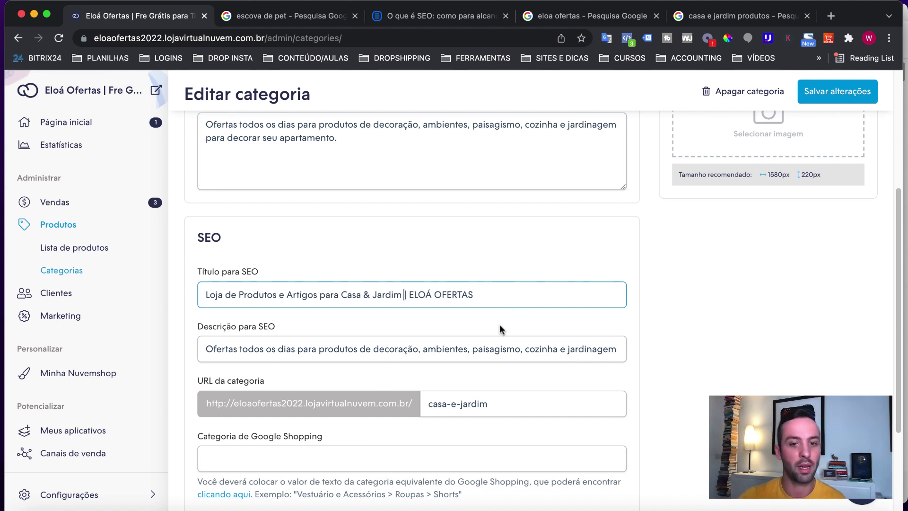
# Step: Review the Casa e Jardim category's SEO title, SEO description and URL, comparing the title with the Royal Pets Google result
pyautogui.click(557, 351)
pyautogui.scroll(-1, 558, 351)
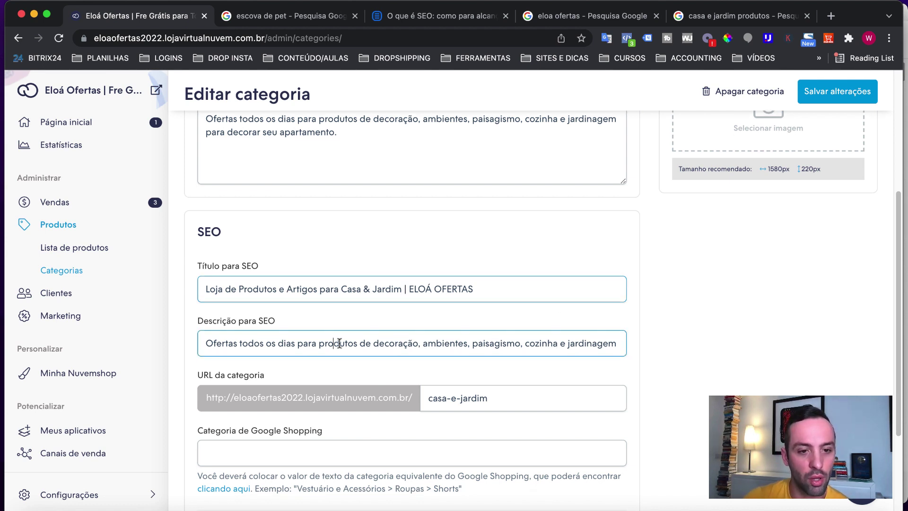
pyautogui.moveTo(333, 343); pyautogui.dragTo(668, 354)
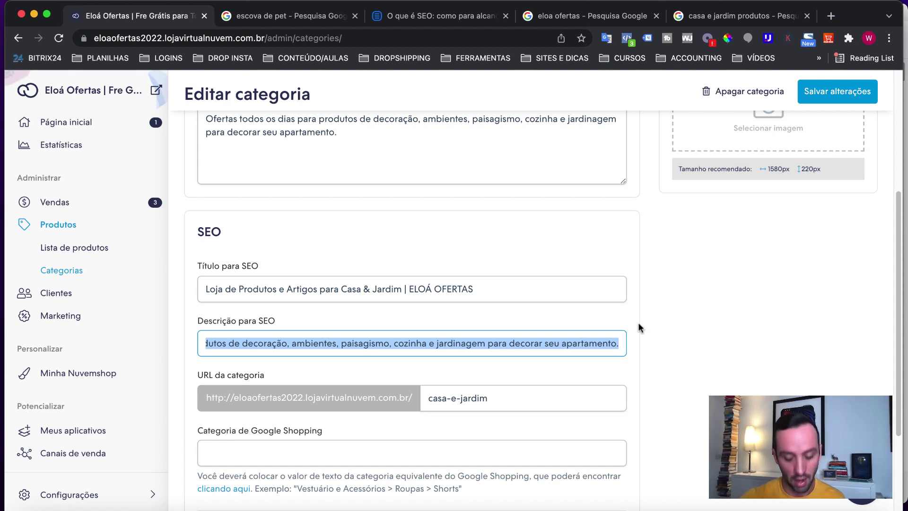
pyautogui.click(490, 281)
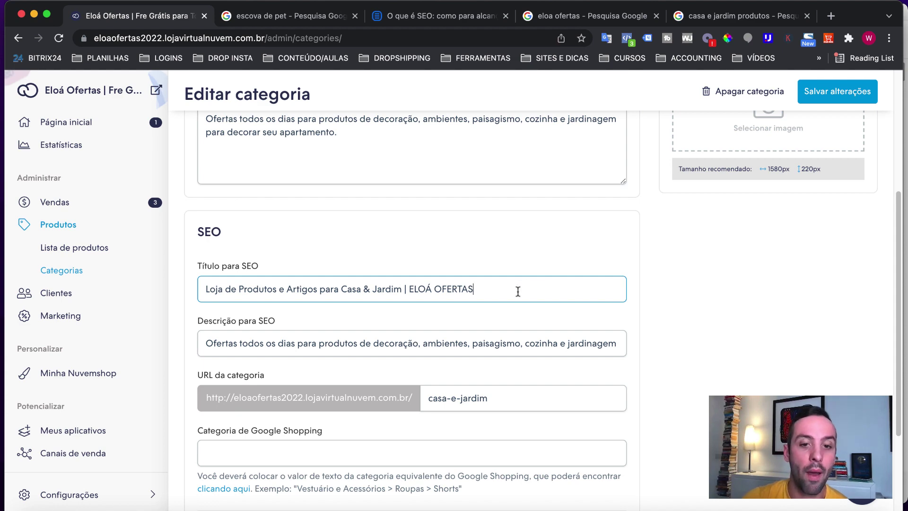
pyautogui.moveTo(518, 291); pyautogui.dragTo(300, 290)
pyautogui.click(697, 19)
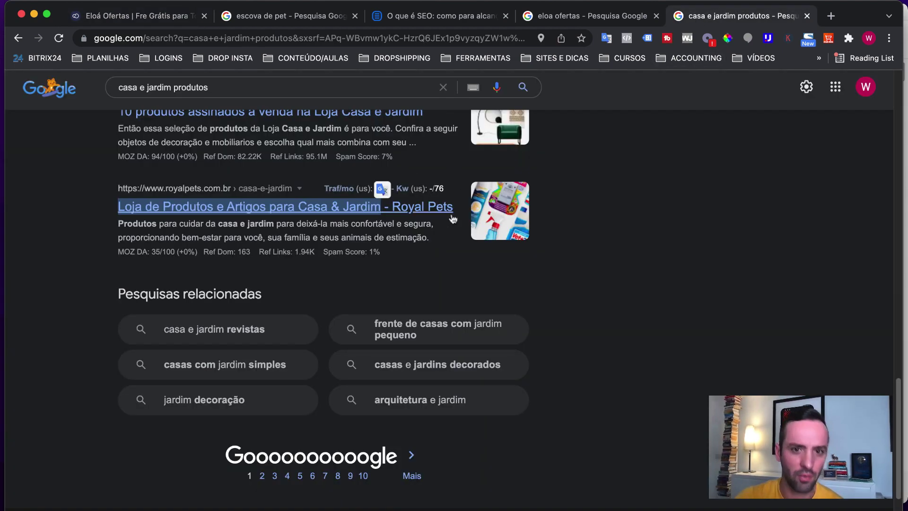
pyautogui.press('super+1')
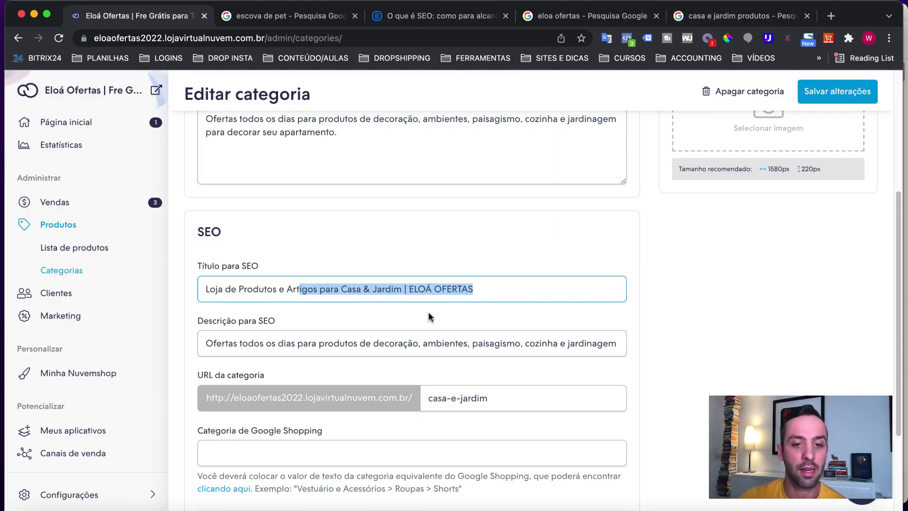
pyautogui.scroll(-3, 460, 326)
pyautogui.click(530, 274)
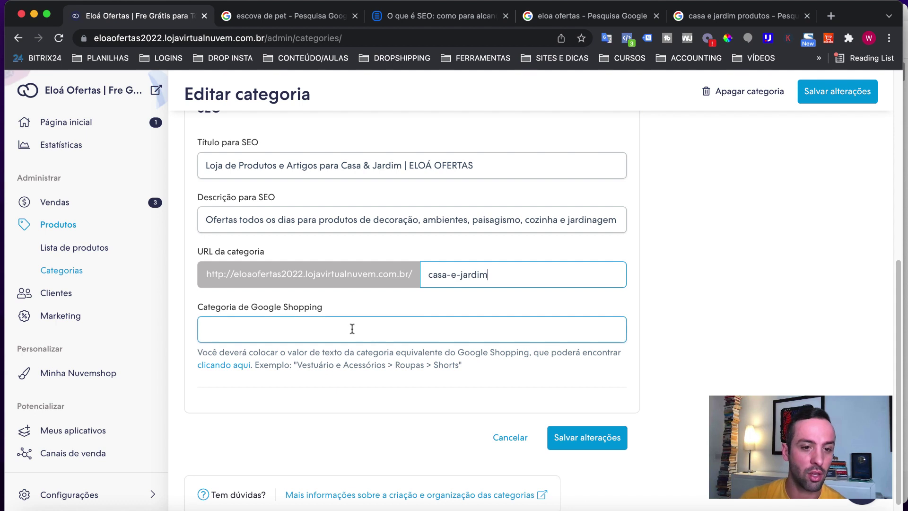
# Step: Open the plain-text (.txt) list of all Google product categories from the Google Shopping category help link
pyautogui.click(376, 337)
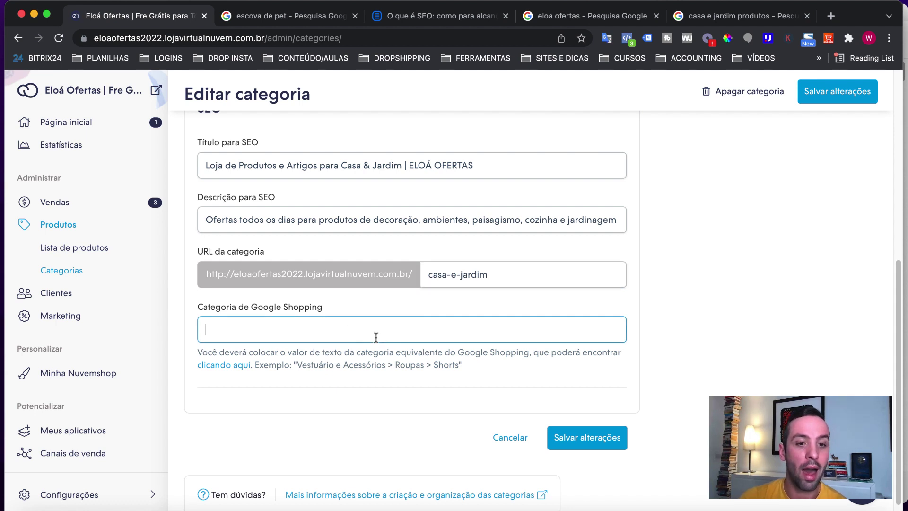
pyautogui.click(231, 368)
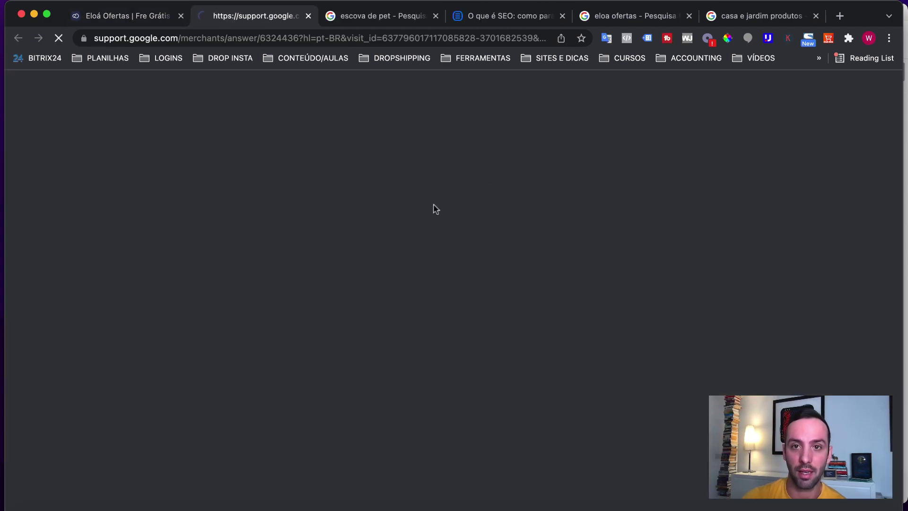
pyautogui.scroll(-10, 351, 350)
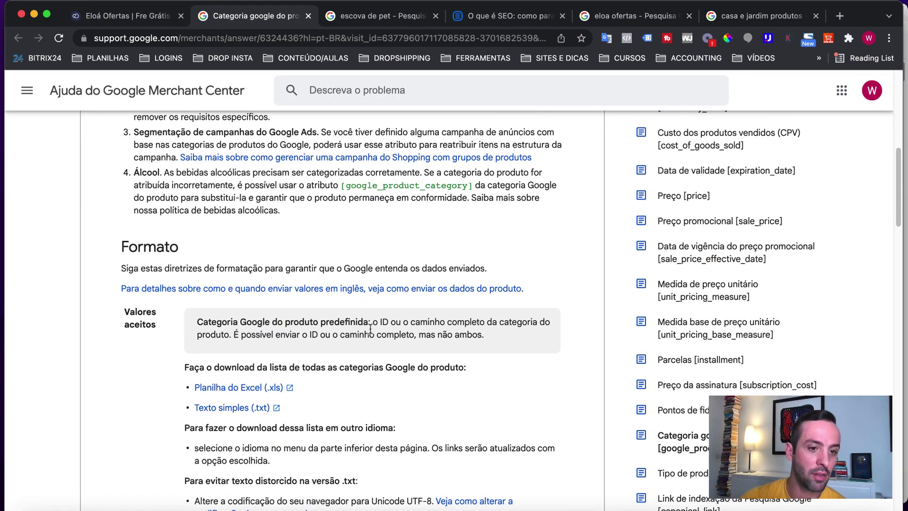
pyautogui.click(221, 395)
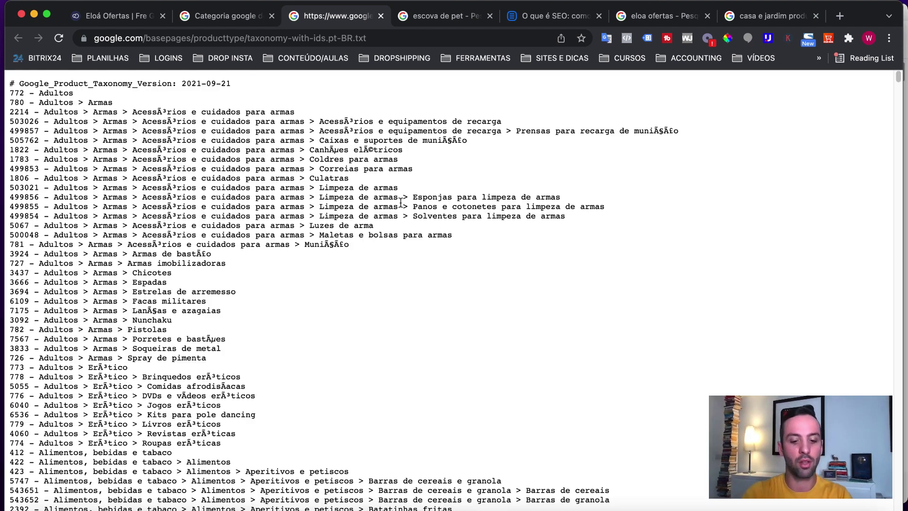
# Step: Search the Google product category list for "jardim"
pyautogui.press('super+f')
pyautogui.write('jadr')
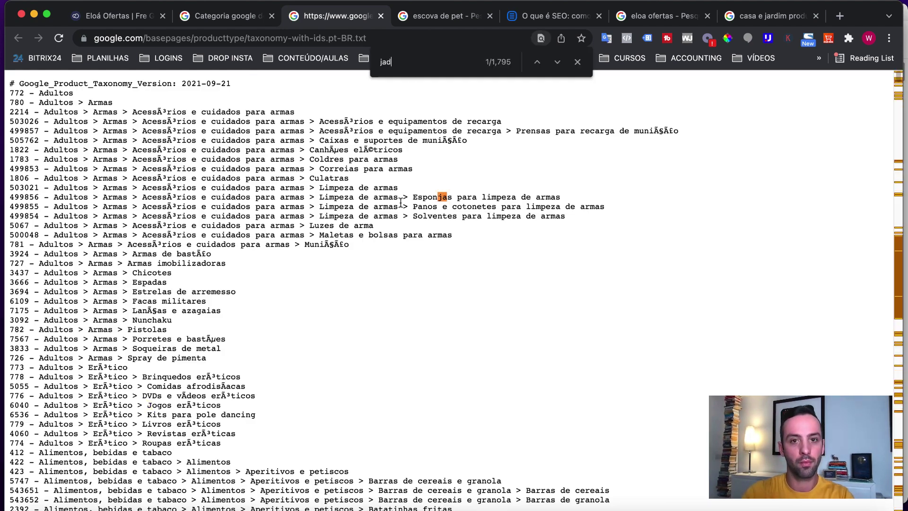
pyautogui.press('BackSpace')
pyautogui.press('BackSpace')
pyautogui.write('r')
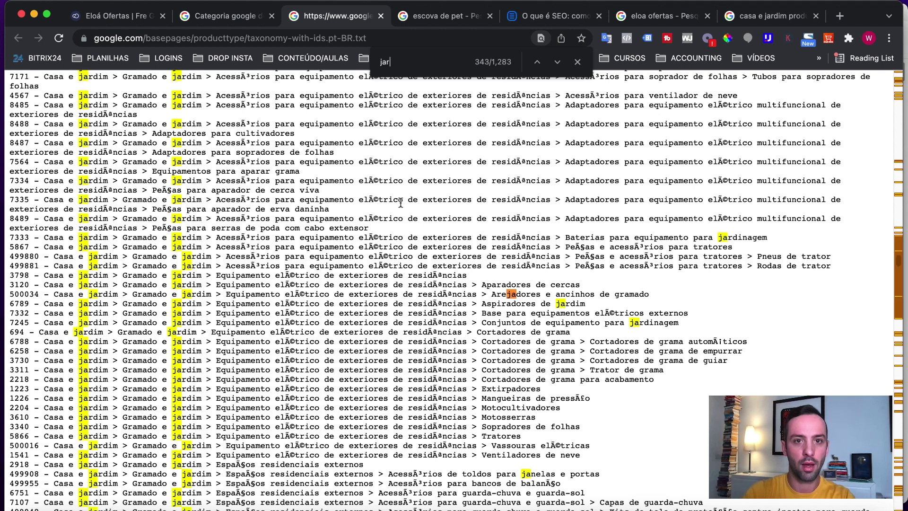
pyautogui.write('dmiim')
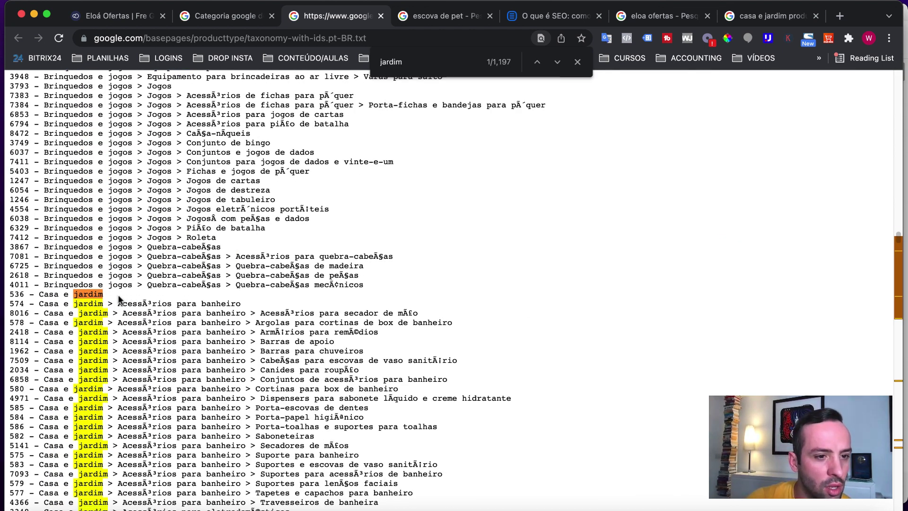
# Step: Copy "Casa e jardim" from the taxonomy list into the category's Google Shopping field and save the changes
pyautogui.moveTo(104, 295); pyautogui.dragTo(37, 295)
pyautogui.press('super+c')
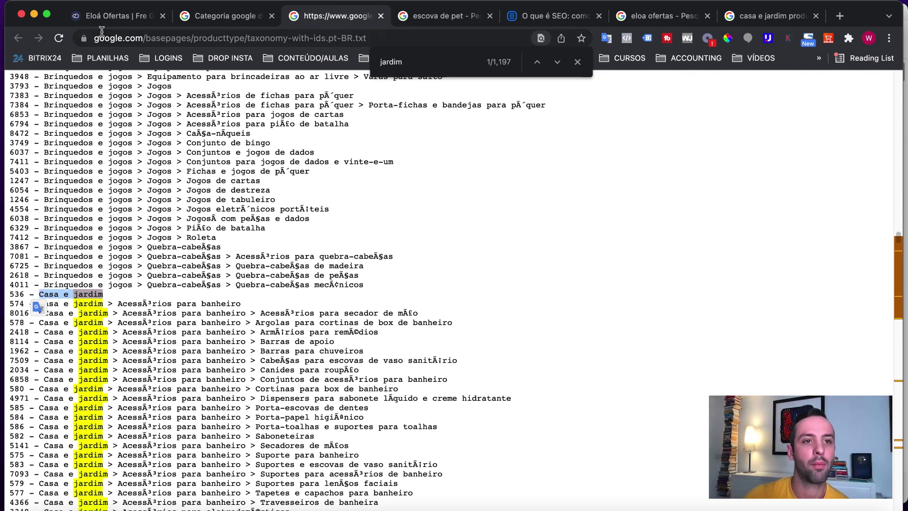
pyautogui.click(120, 14)
pyautogui.click(235, 326)
pyautogui.press('super+v')
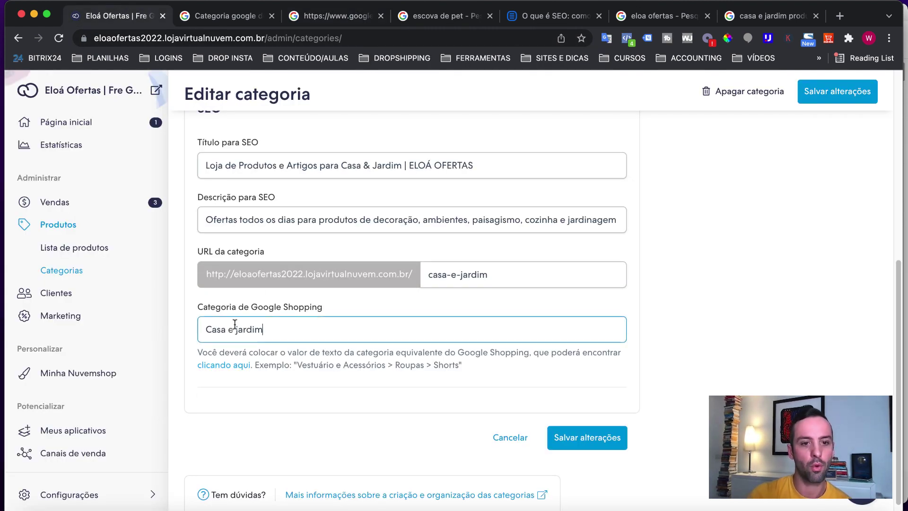
pyautogui.click(590, 439)
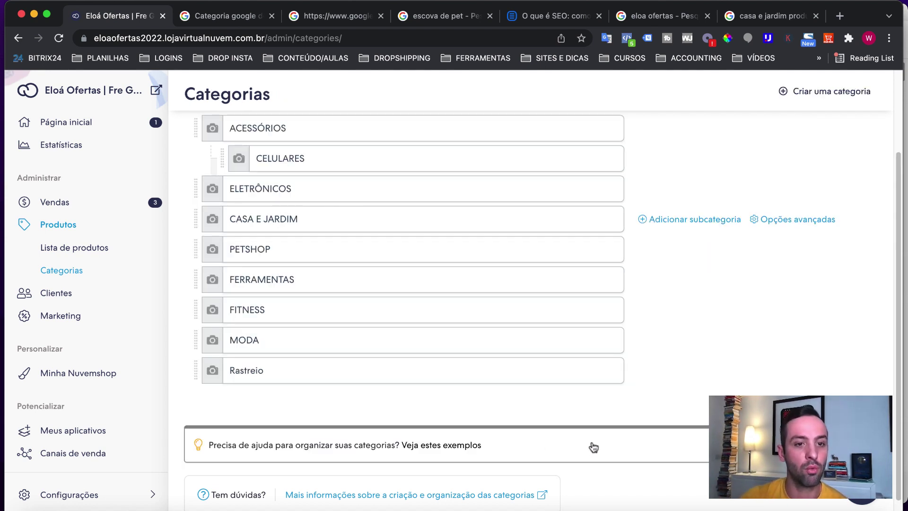
# Step: Open the PETSHOP category's advanced options and review its description, SEO and Google Shopping fields
pyautogui.click(285, 249)
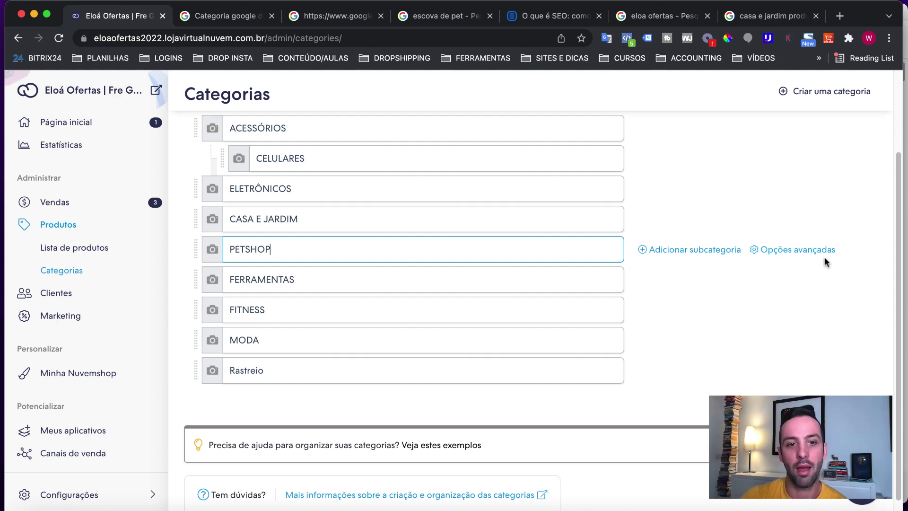
pyautogui.click(807, 251)
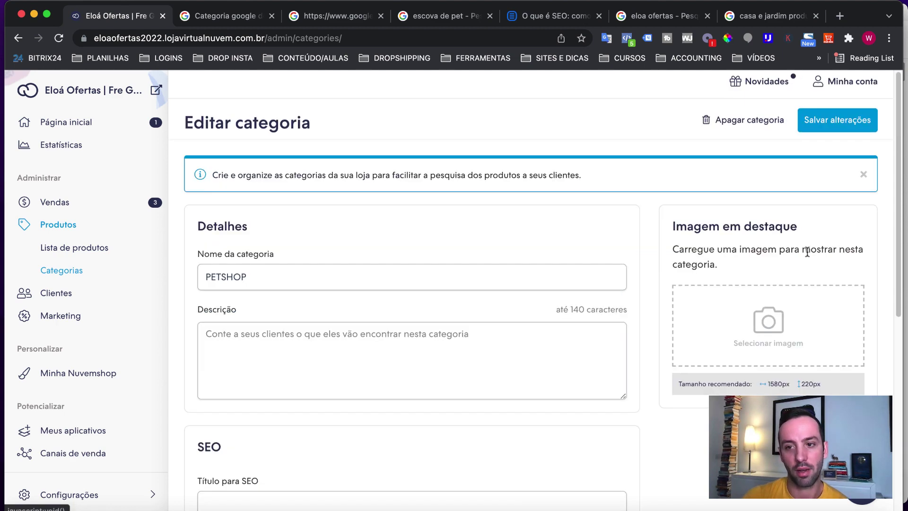
pyautogui.scroll(-5, 504, 308)
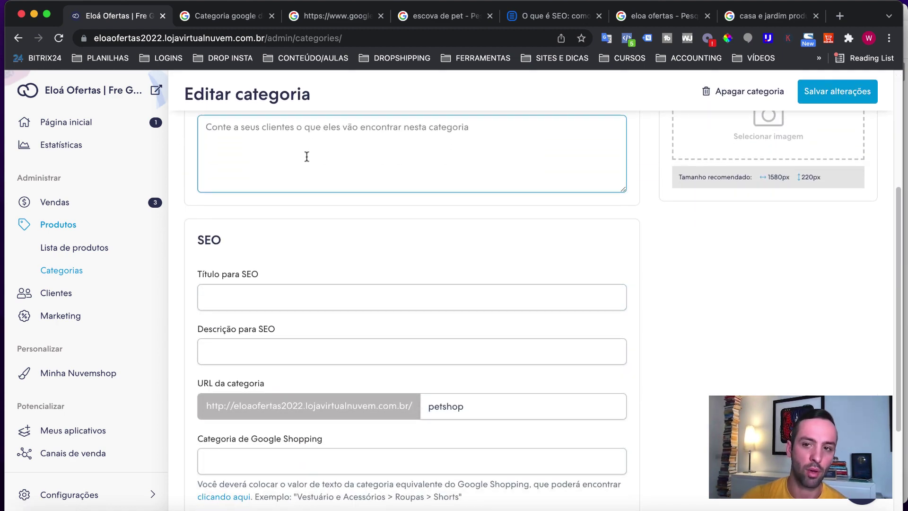
pyautogui.scroll(2, 307, 157)
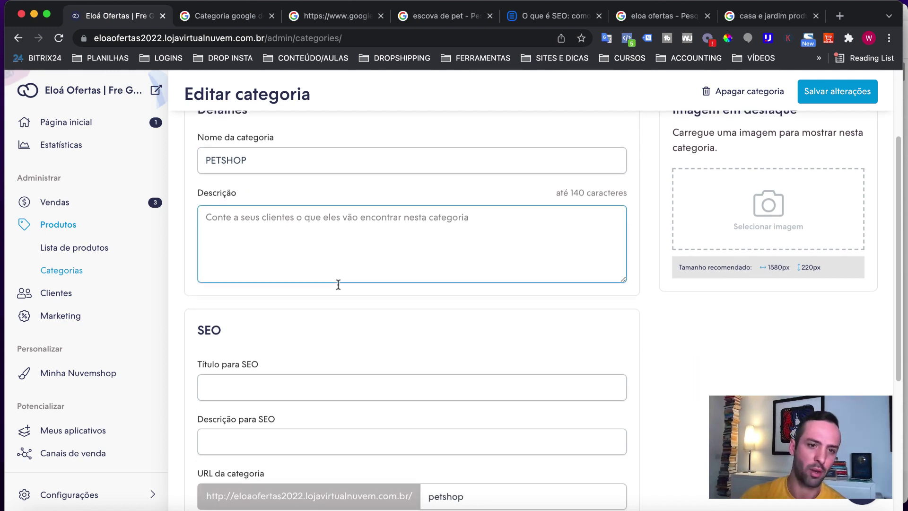
pyautogui.scroll(-2, 338, 284)
pyautogui.click(270, 282)
pyautogui.click(247, 340)
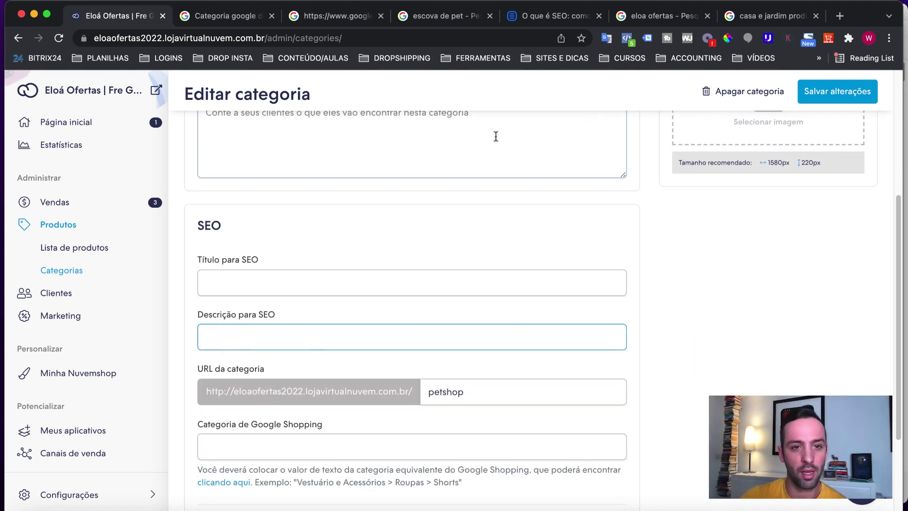
pyautogui.scroll(-2, 361, 370)
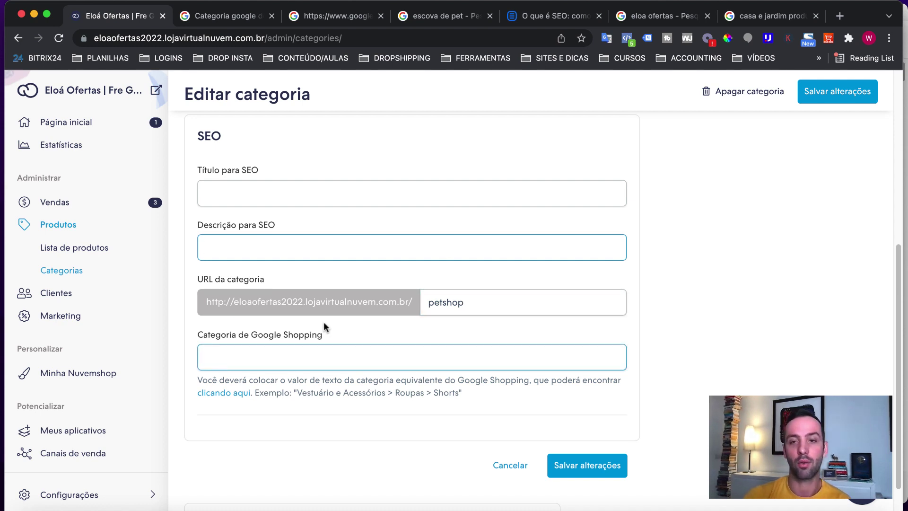
pyautogui.scroll(1, 494, 298)
# Step: Search Google for "petshop" in place of "casa e jardim produtos" and skim the results
pyautogui.click(781, 18)
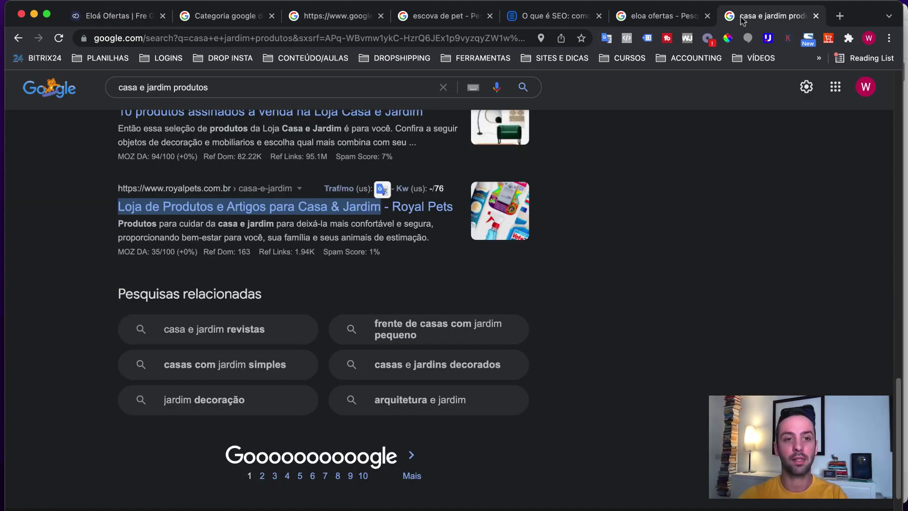
pyautogui.moveTo(227, 87); pyautogui.dragTo(2, 64)
pyautogui.write('petshop')
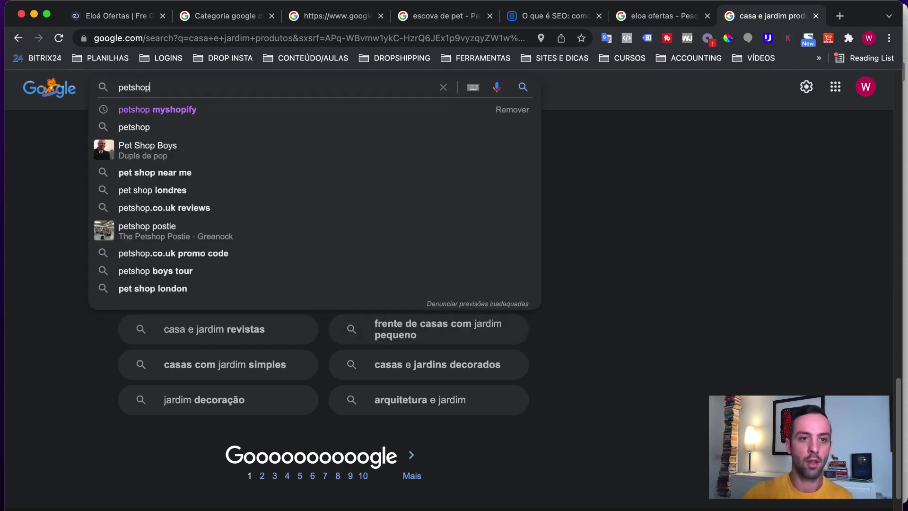
pyautogui.press('Return')
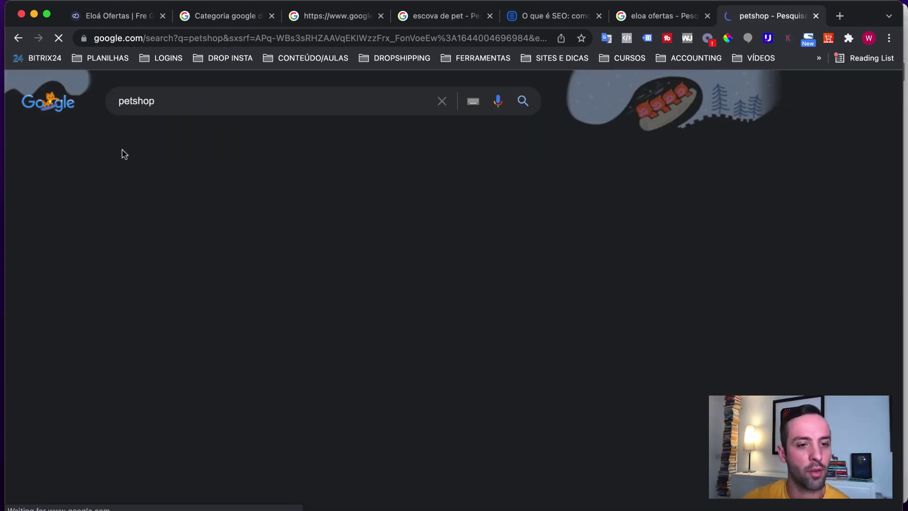
pyautogui.scroll(-7, 300, 304)
pyautogui.scroll(8, 299, 304)
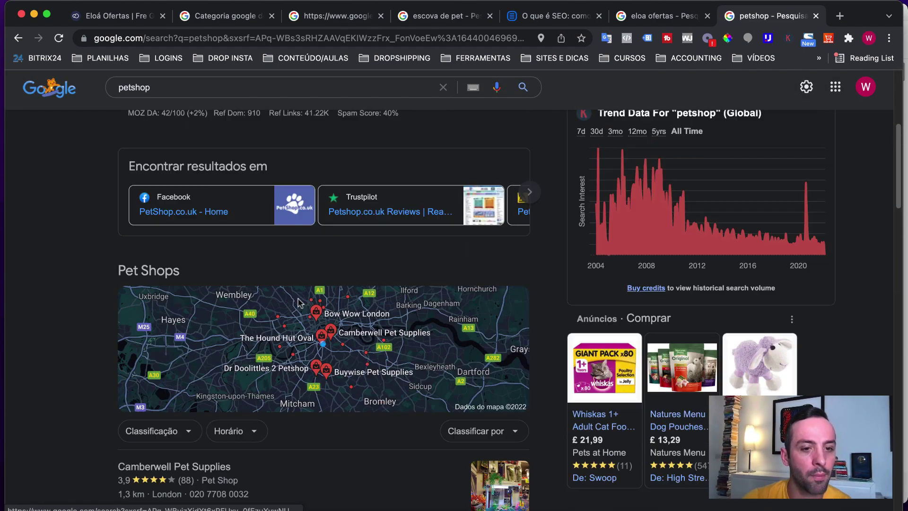
# Step: Refine the Google search to "petshop brasil"
pyautogui.click(198, 103)
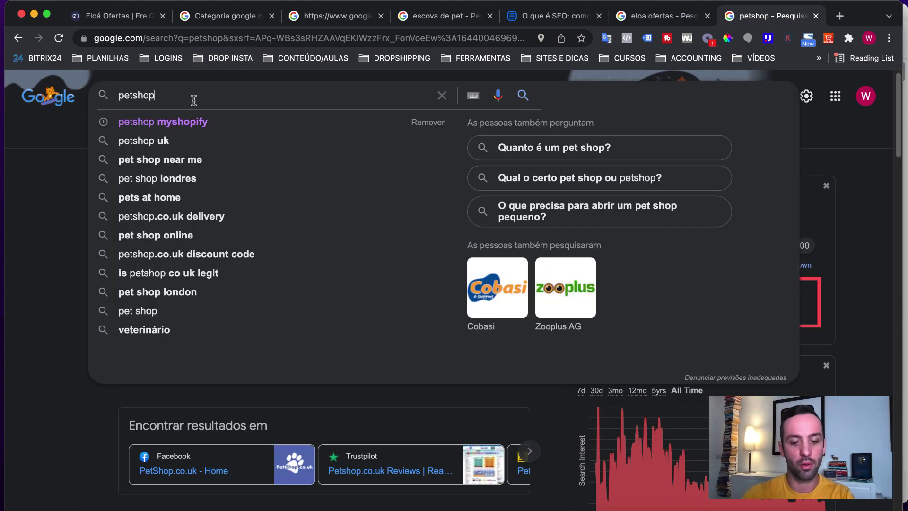
pyautogui.write('brasil')
pyautogui.press('Return')
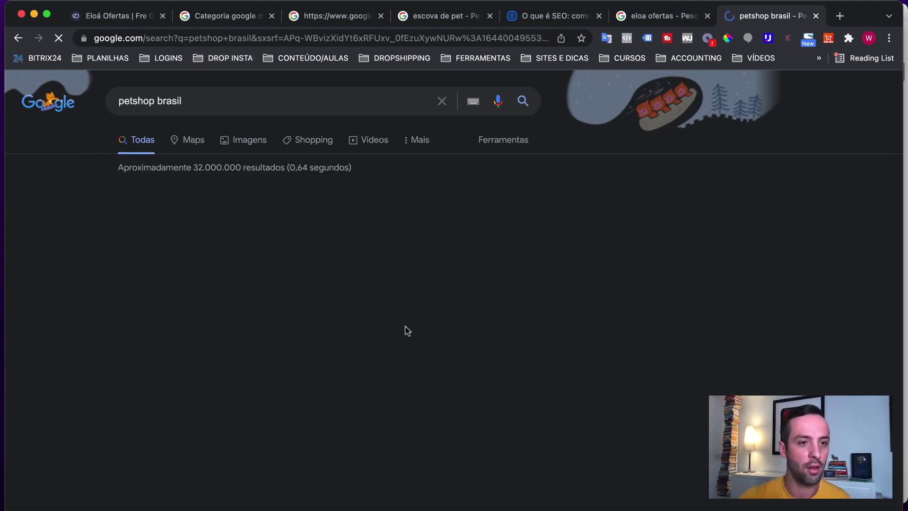
# Step: Examine the titles and descriptions of the "petshop brasil" results for wording suited to the PETSHOP category
pyautogui.scroll(-10, 405, 330)
pyautogui.scroll(-5, 406, 329)
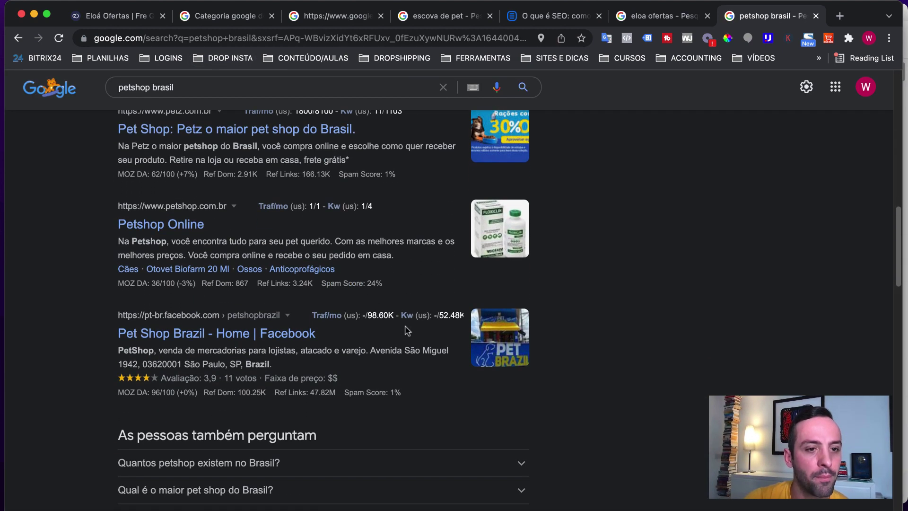
pyautogui.scroll(-5, 408, 330)
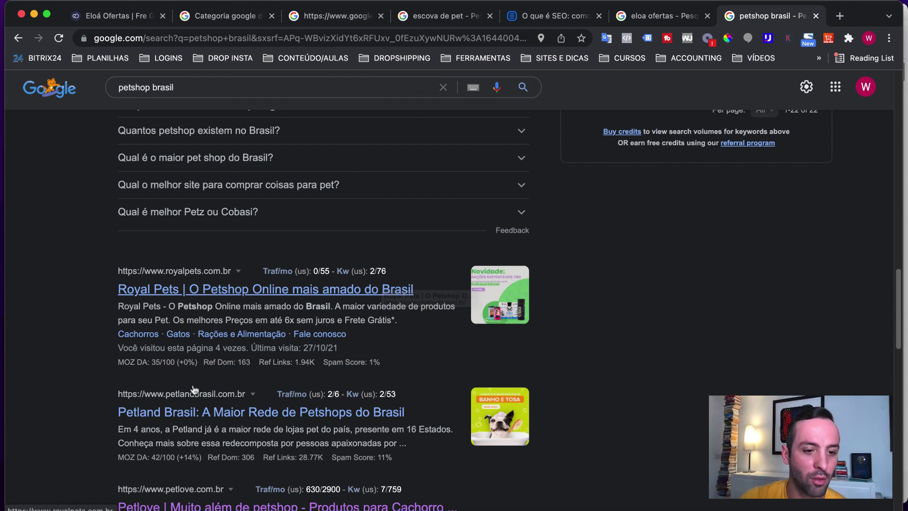
pyautogui.scroll(-4, 194, 390)
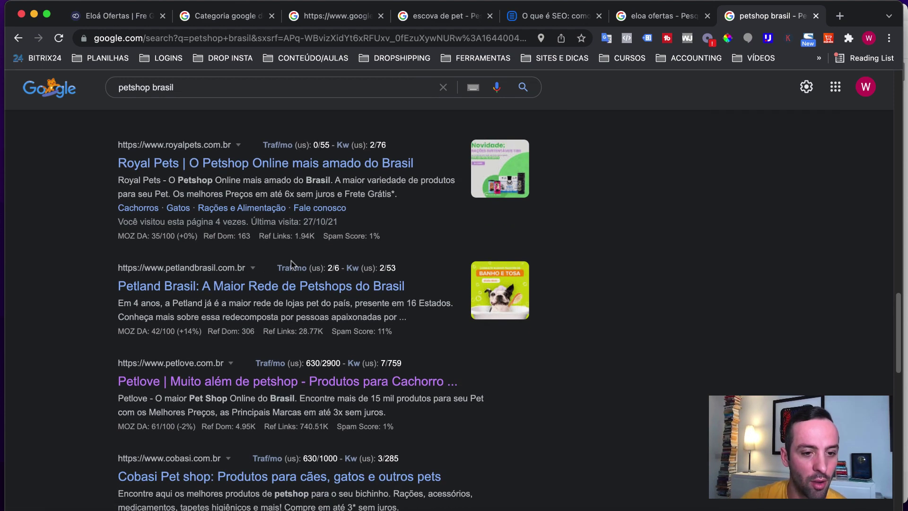
pyautogui.scroll(-3, 87, 404)
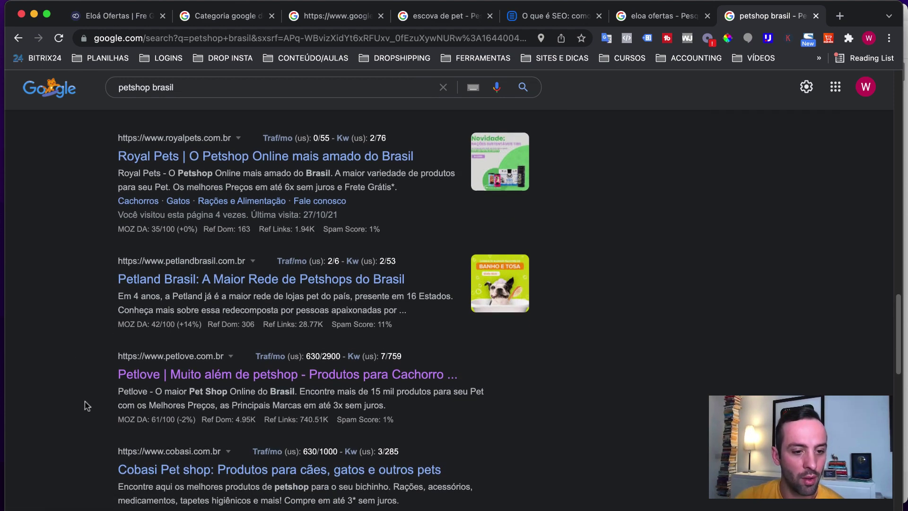
pyautogui.scroll(-1, 267, 406)
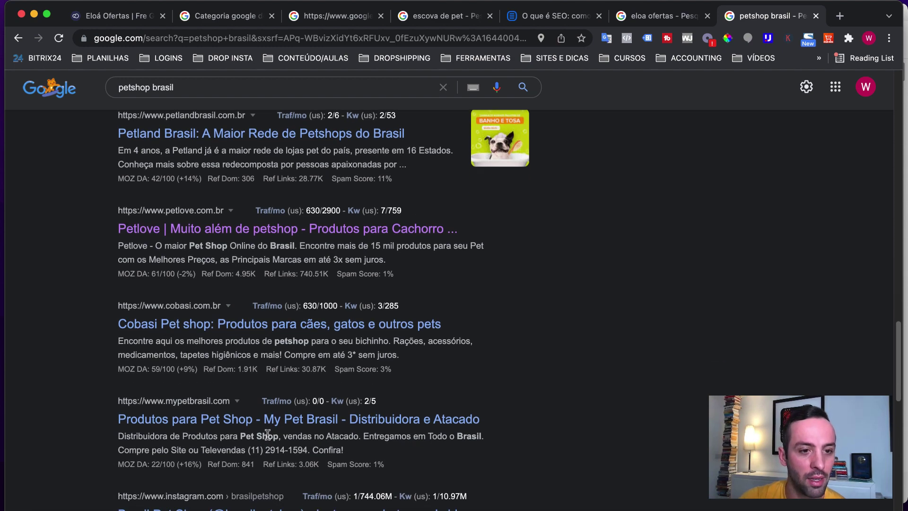
pyautogui.scroll(3, 267, 430)
pyautogui.scroll(10, 267, 439)
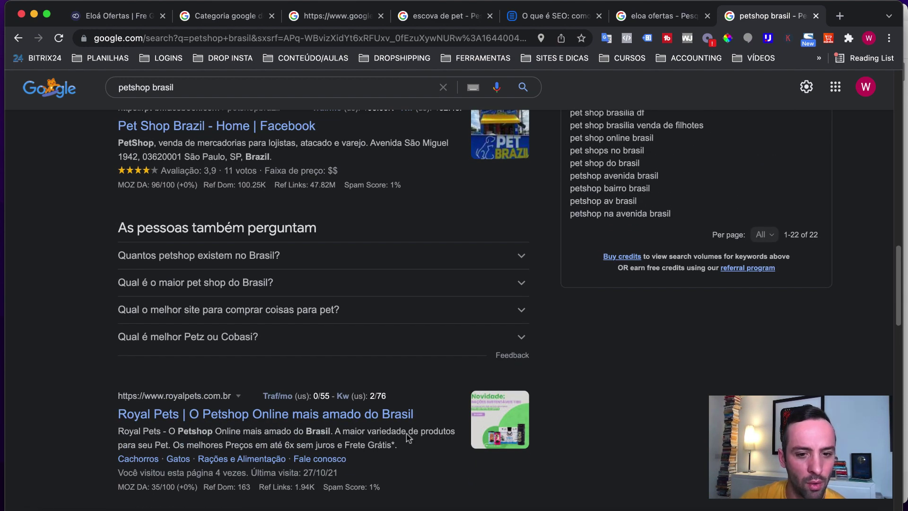
pyautogui.scroll(5, 405, 448)
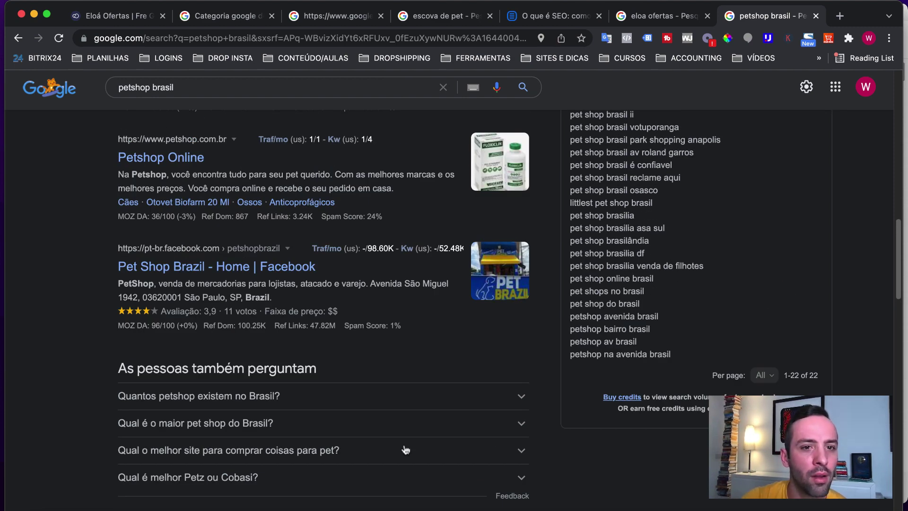
# Step: Search Google for "produto para pet" in place of "petshop brasil" and look at the first organic result
pyautogui.click(199, 87)
pyautogui.tripleClick(154, 90)
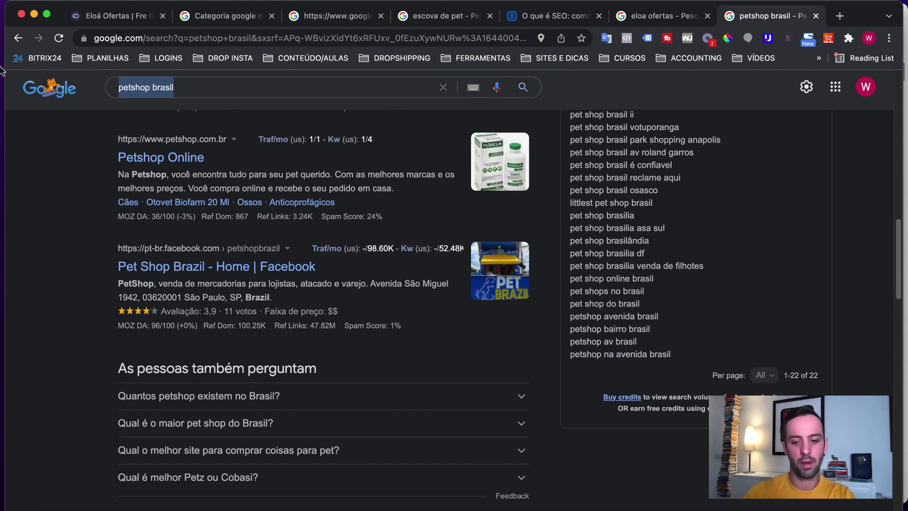
pyautogui.write('produto para pet')
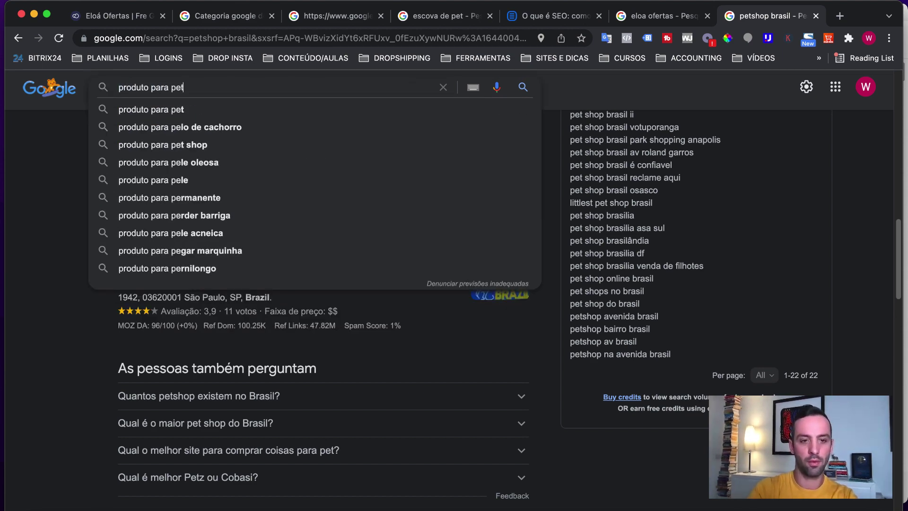
pyautogui.press('Return')
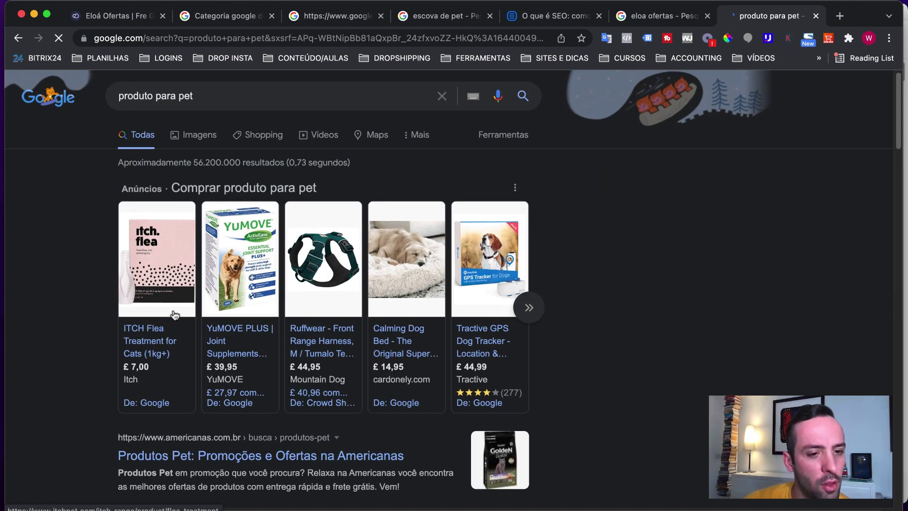
pyautogui.scroll(-5, 173, 313)
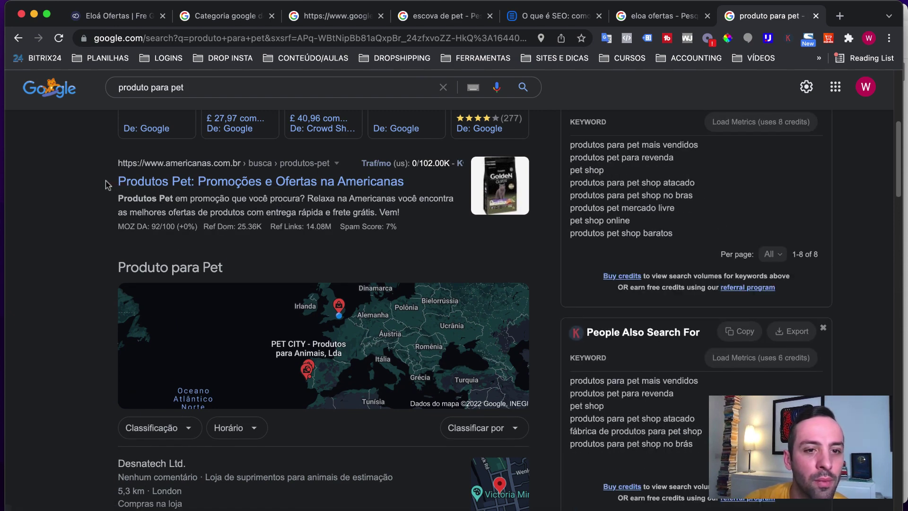
# Step: Copy "Produtos Pet: Promoções e Ofertas" from the Americanas result into the PETSHOP category's SEO title
pyautogui.moveTo(109, 185); pyautogui.dragTo(318, 185)
pyautogui.press('super+c')
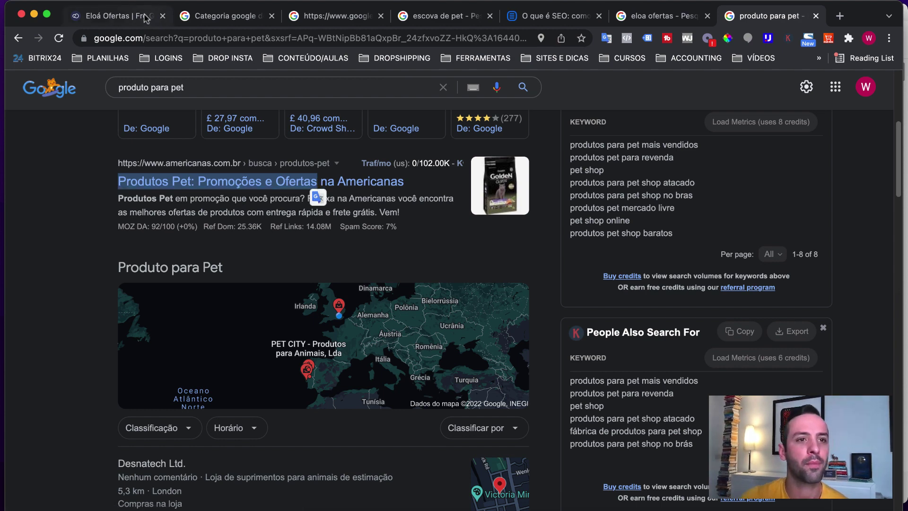
pyautogui.click(121, 15)
pyautogui.click(228, 228)
pyautogui.press('super+v')
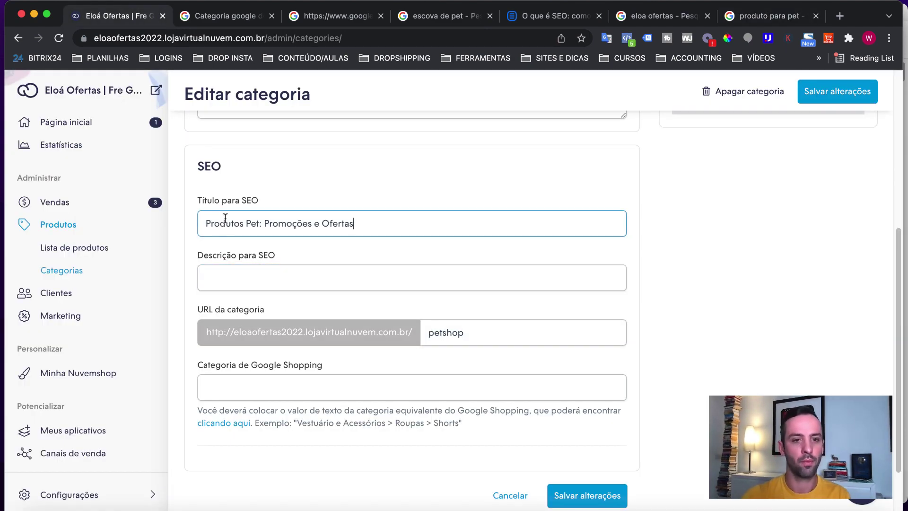
# Step: Edit the SEO title to read "Produtos Pet | Promoções e Ofertas | ELOÁ OFERTAS"
pyautogui.click(263, 223)
pyautogui.press('BackSpace')
pyautogui.press('BackSpace')
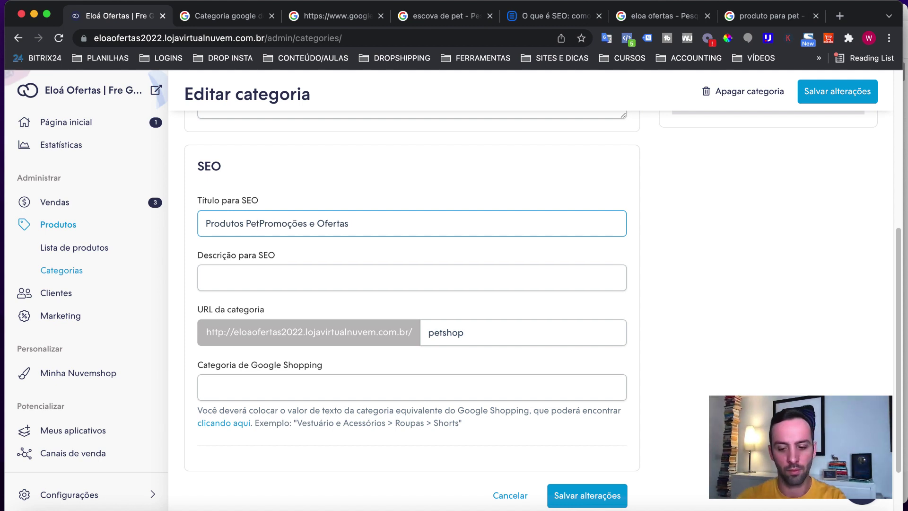
pyautogui.write('\\')
pyautogui.press('BackSpace')
pyautogui.press('BackSpace')
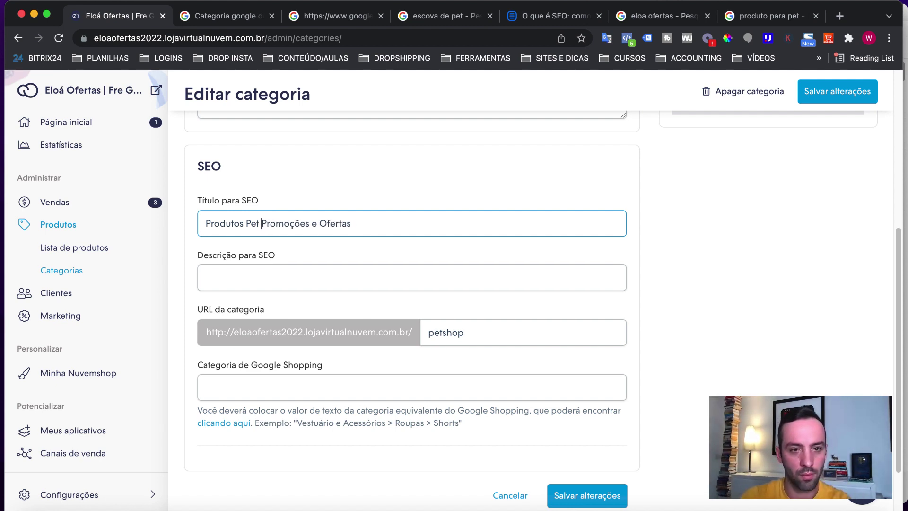
pyautogui.write('| L')
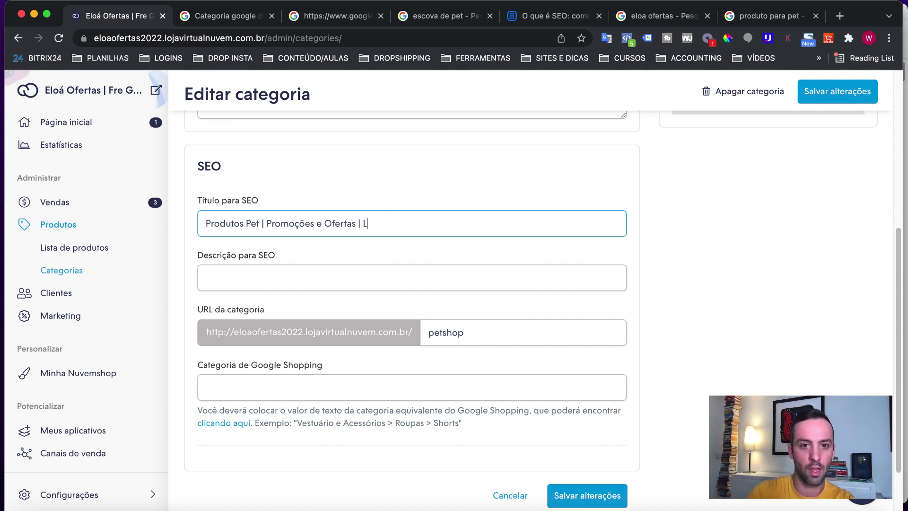
pyautogui.press('BackSpace')
pyautogui.write('ELOA')
pyautogui.click(401, 187)
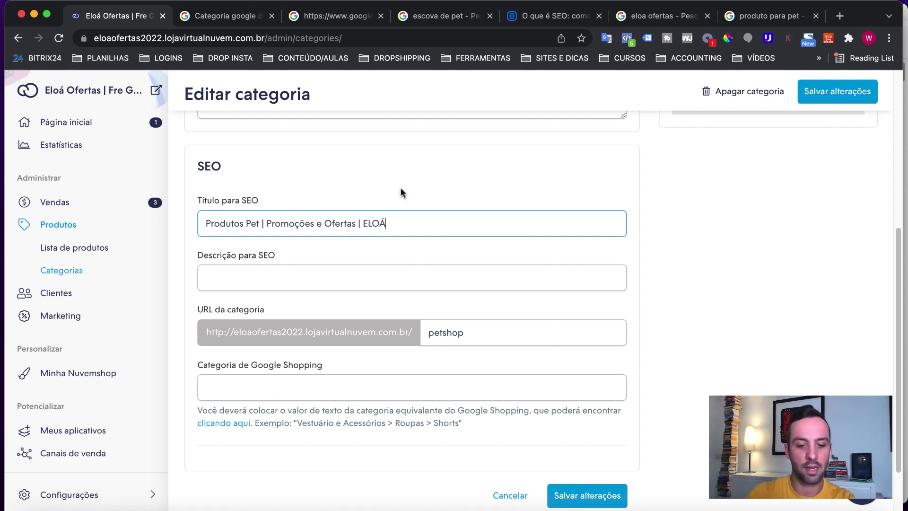
pyautogui.write('OFERTAS')
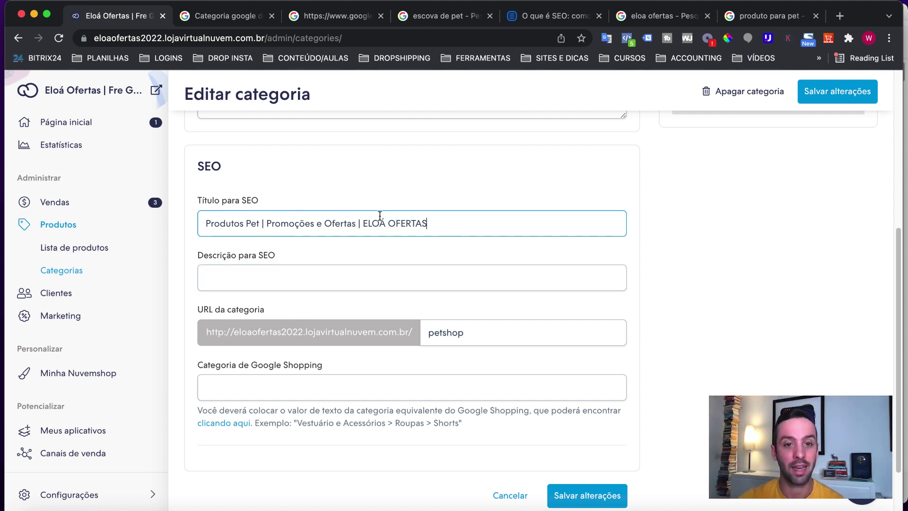
# Step: Compare the "produto para pet" results and copy the Americanas result's description text into the PETSHOP category's SEO description
pyautogui.click(786, 17)
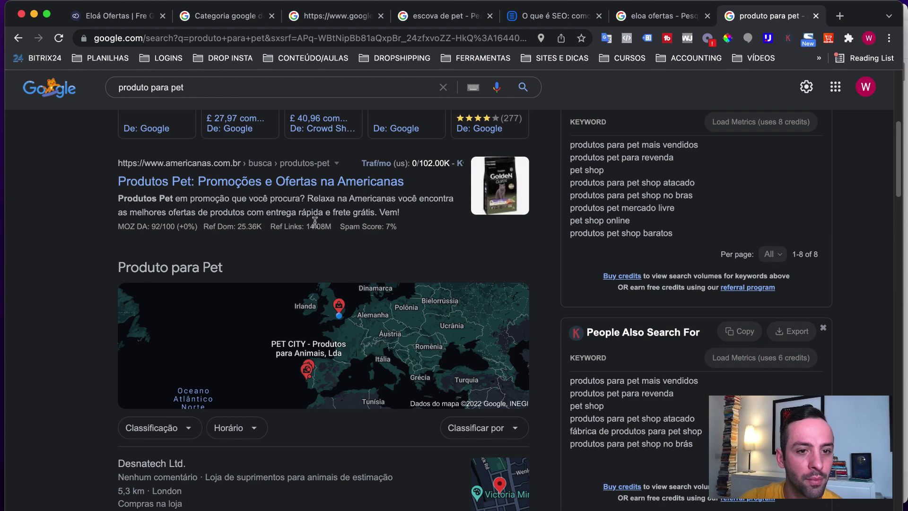
pyautogui.moveTo(314, 223)
pyautogui.scroll(-7, 317, 222)
pyautogui.scroll(-6, 283, 284)
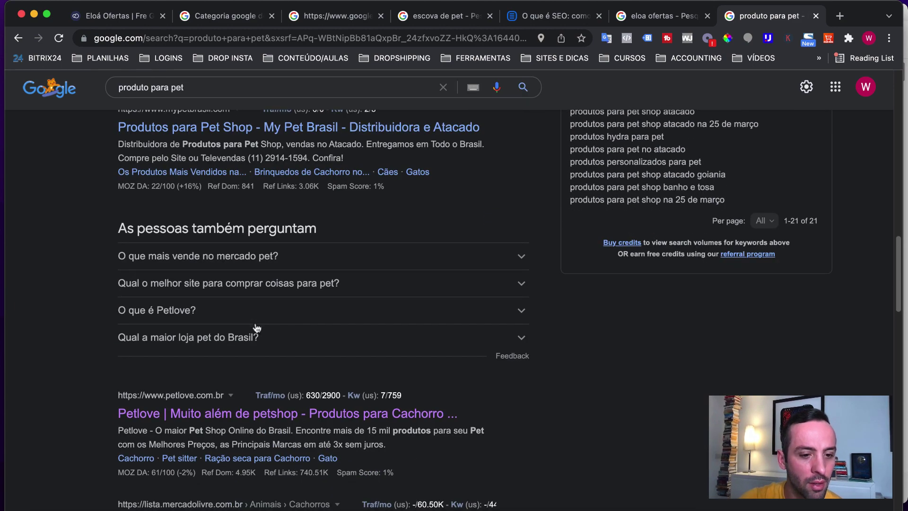
pyautogui.scroll(15, 255, 326)
pyautogui.scroll(-4, 256, 326)
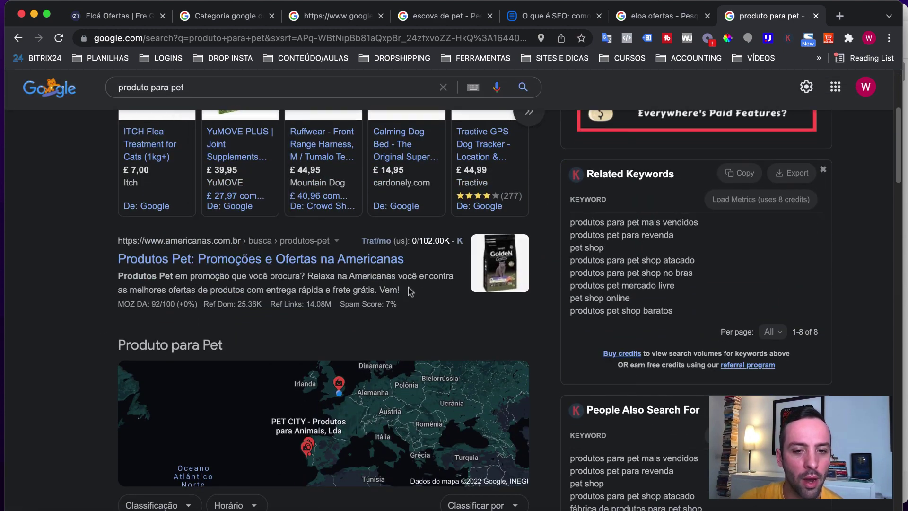
pyautogui.moveTo(409, 292); pyautogui.dragTo(112, 278)
pyautogui.press('super+c')
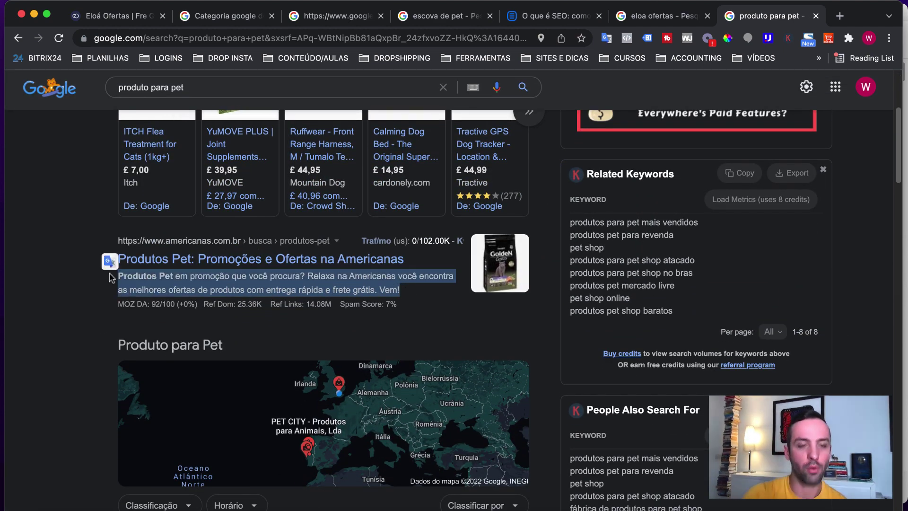
pyautogui.click(113, 18)
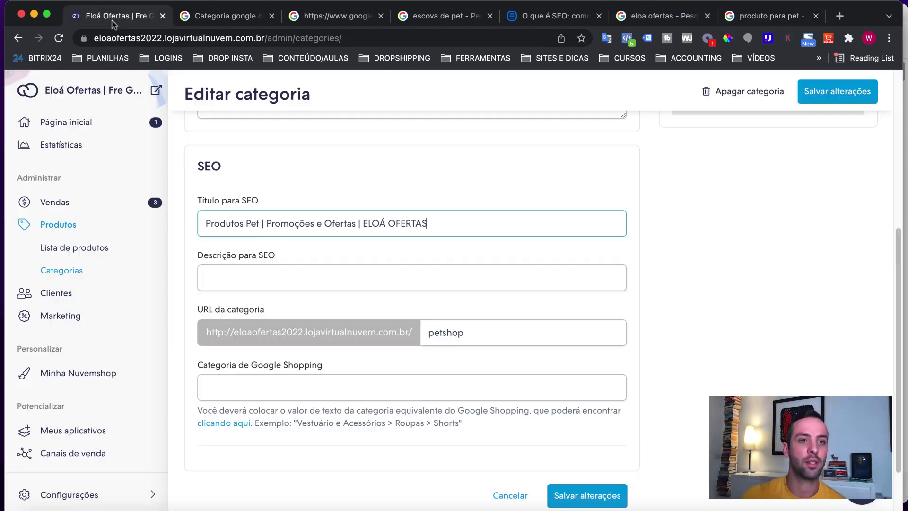
pyautogui.click(252, 282)
pyautogui.press('super+v')
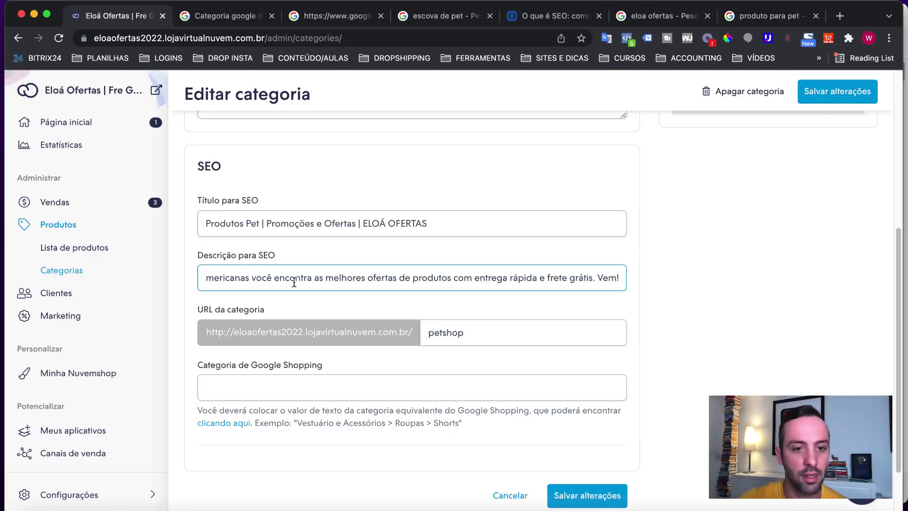
# Step: Replace "Americanas" with "ELOÁ OFERTAS" in the SEO description and check the rest of the text
pyautogui.moveTo(291, 280); pyautogui.dragTo(107, 288)
pyautogui.click(339, 280)
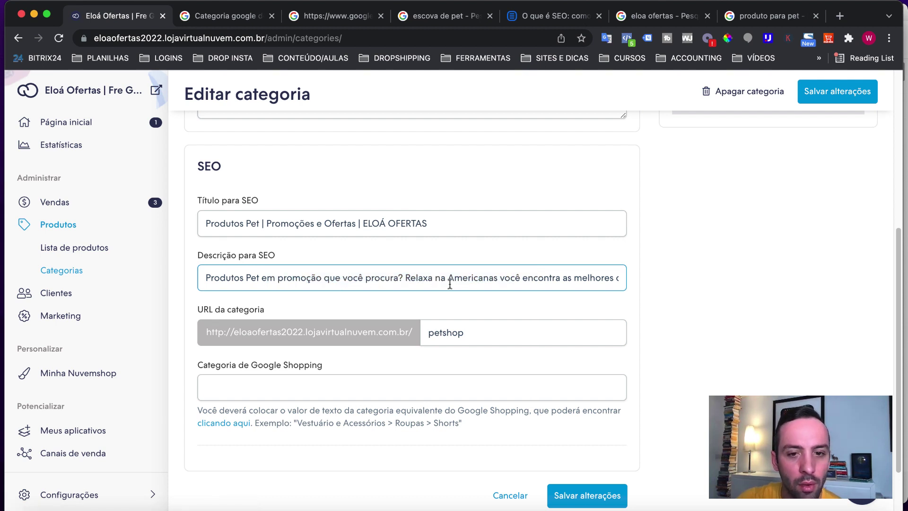
pyautogui.moveTo(499, 276); pyautogui.dragTo(444, 278)
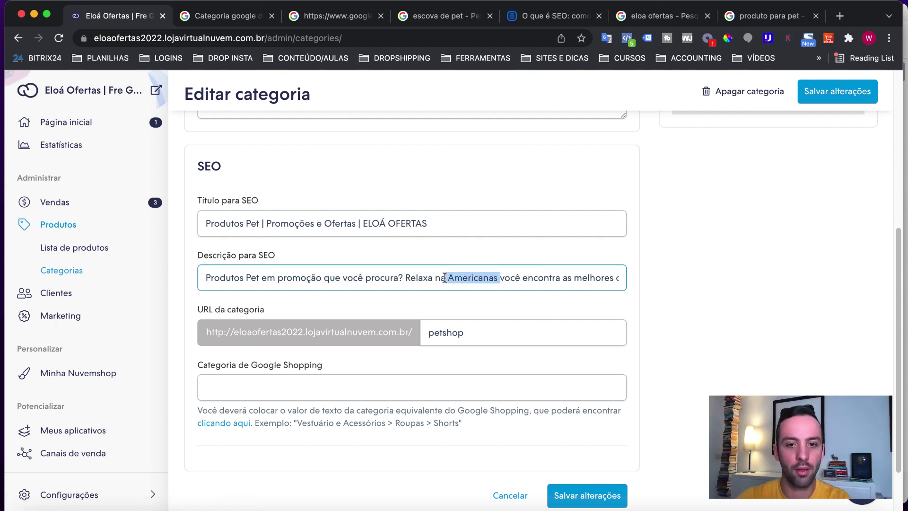
pyautogui.write('ELOÁ ')
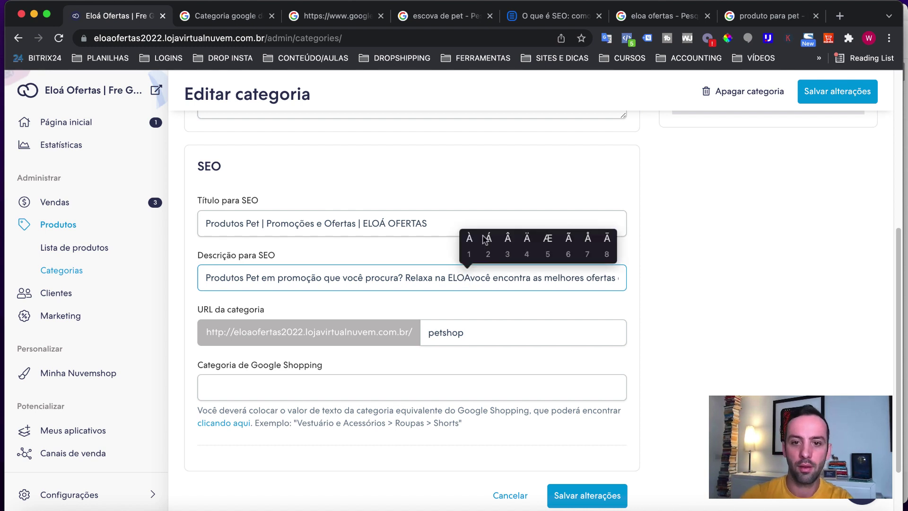
pyautogui.write('OFERT')
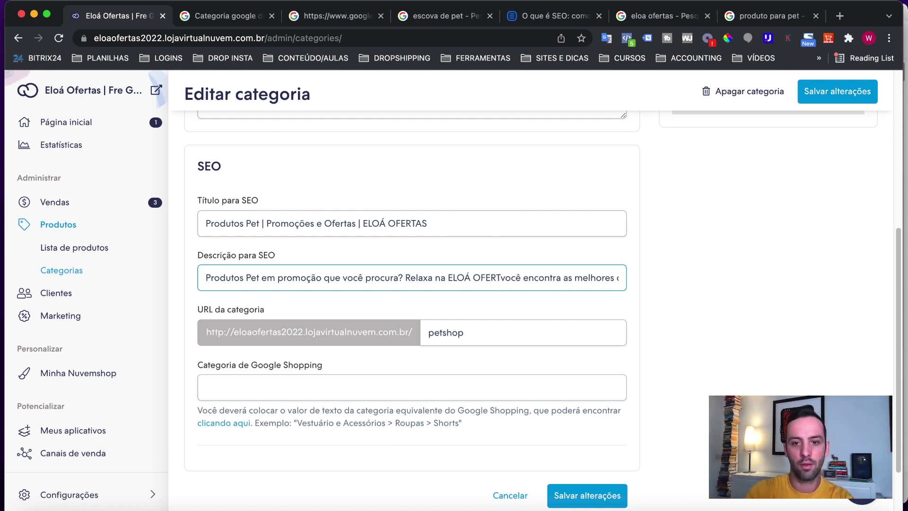
pyautogui.write('AS')
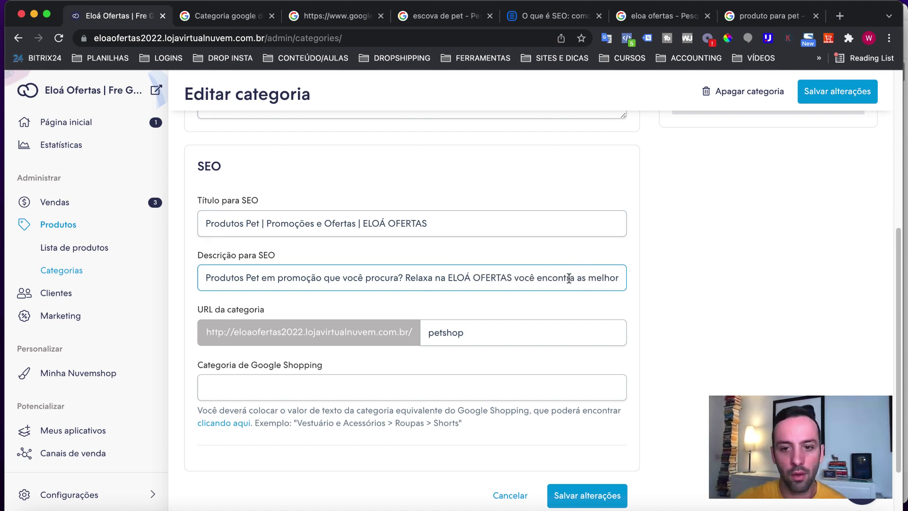
pyautogui.moveTo(569, 278); pyautogui.dragTo(729, 282)
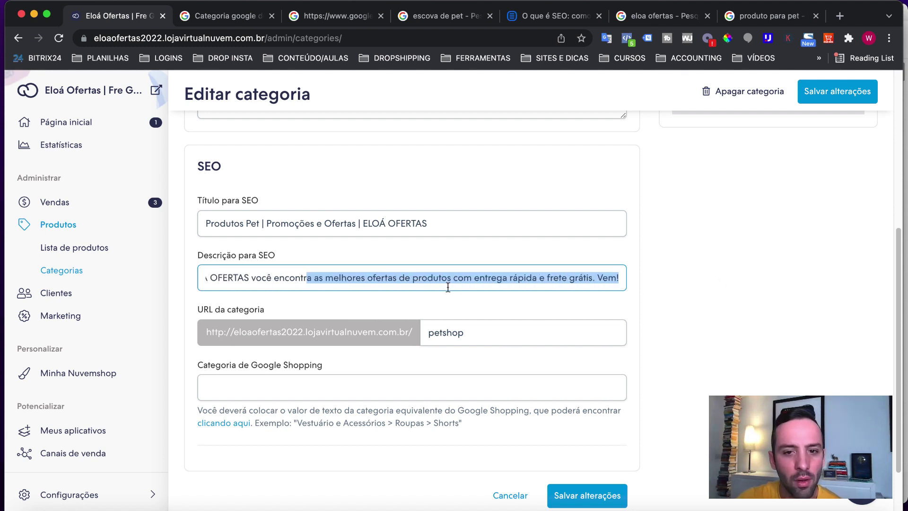
pyautogui.click(571, 284)
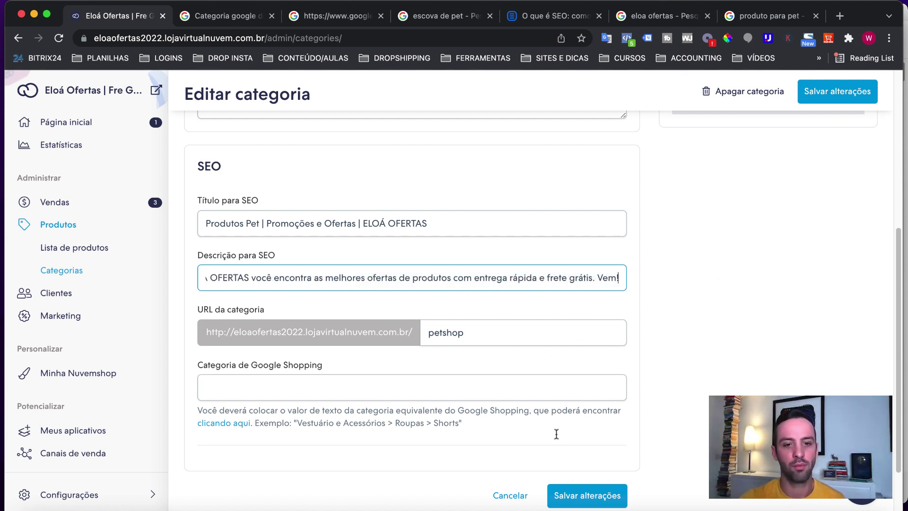
# Step: Open the Google Shopping category help page from the category form, then search the Portuguese taxonomy list for "petsh"
pyautogui.click(407, 381)
pyautogui.click(222, 424)
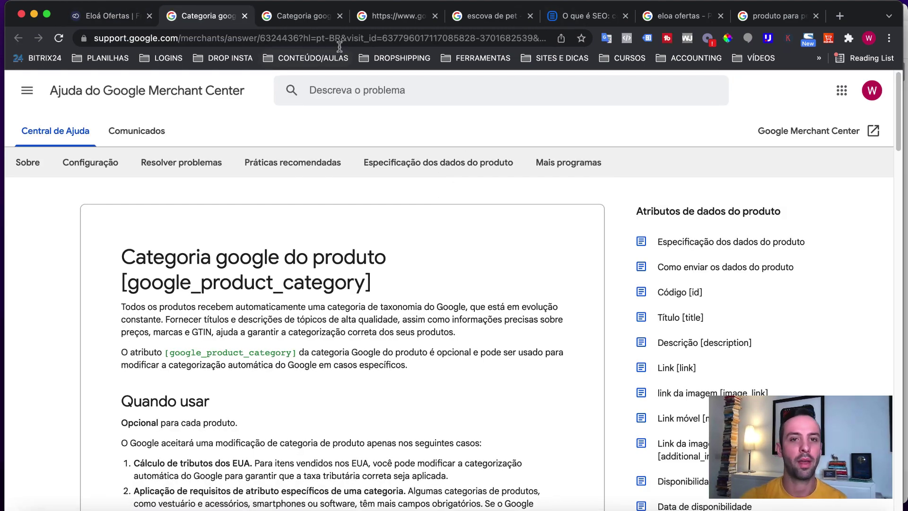
pyautogui.click(400, 18)
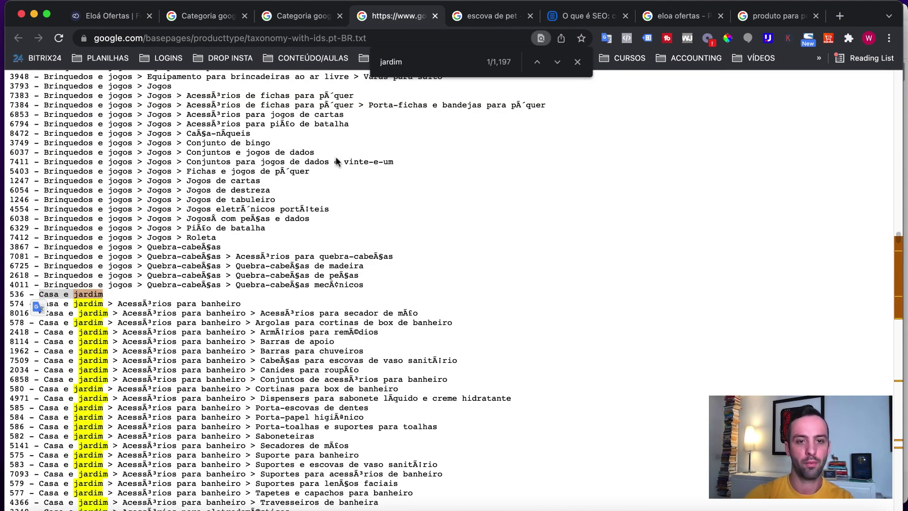
pyautogui.press('super+f')
pyautogui.write('pet')
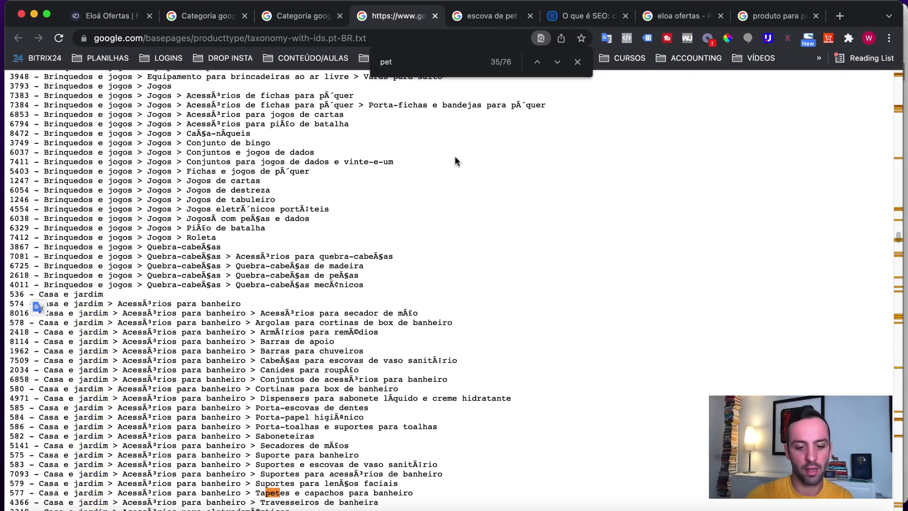
pyautogui.write('sh')
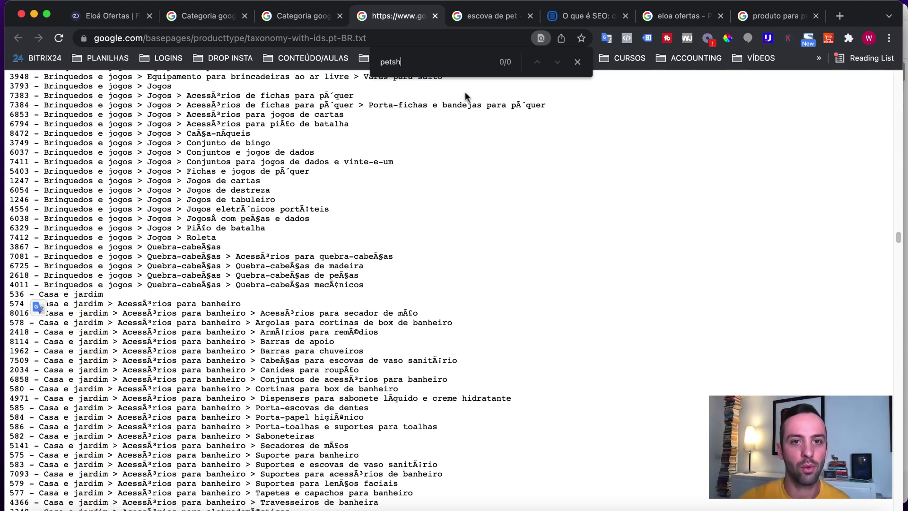
# Step: Search the taxonomy list for "animais" instead
pyautogui.press('BackSpace')
pyautogui.press('BackSpace')
pyautogui.press('BackSpace')
pyautogui.press('BackSpace')
pyautogui.write('anima')
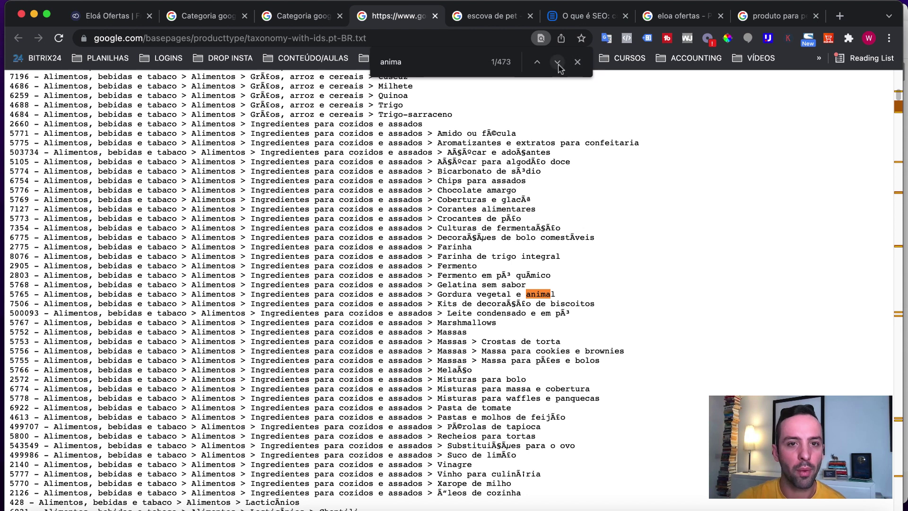
pyautogui.write('is')
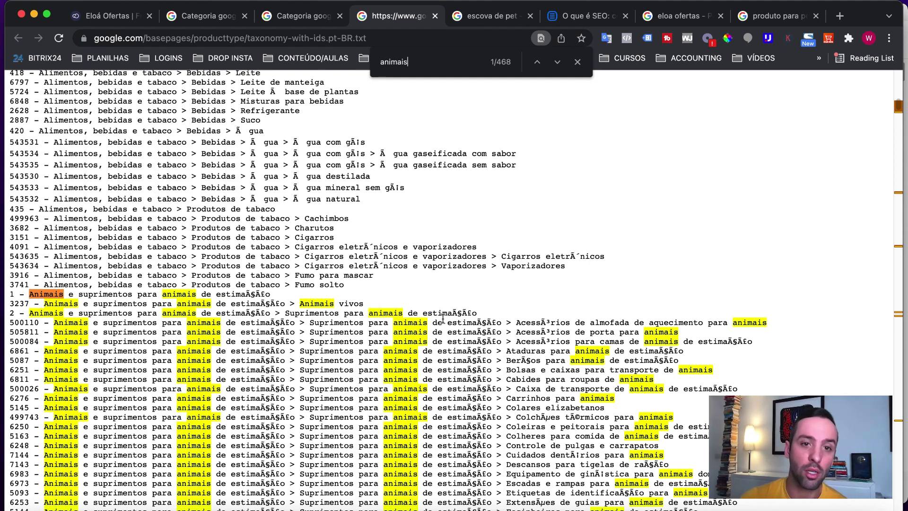
# Step: Look through the animal categories in the taxonomy and copy "Animais e suprimentos para animais de estimação > Animais vivos" without its ID
pyautogui.scroll(-1, 443, 319)
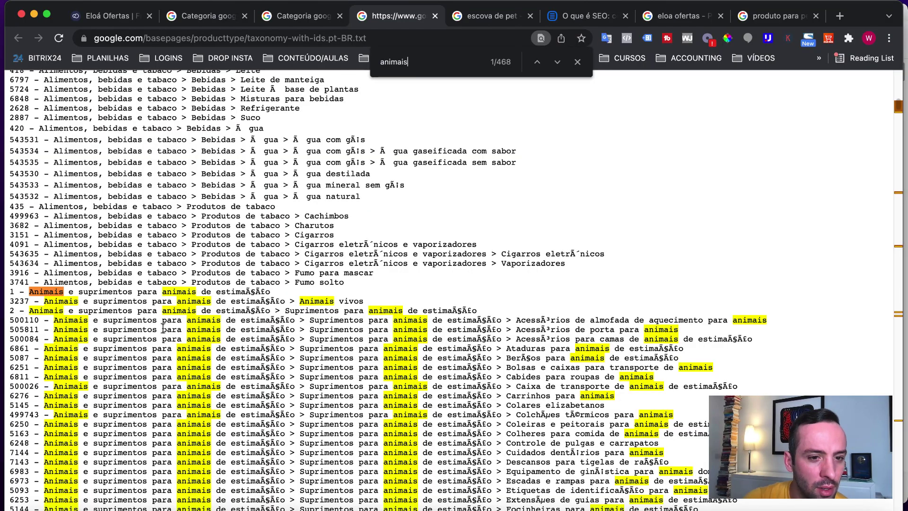
pyautogui.scroll(-20, 321, 327)
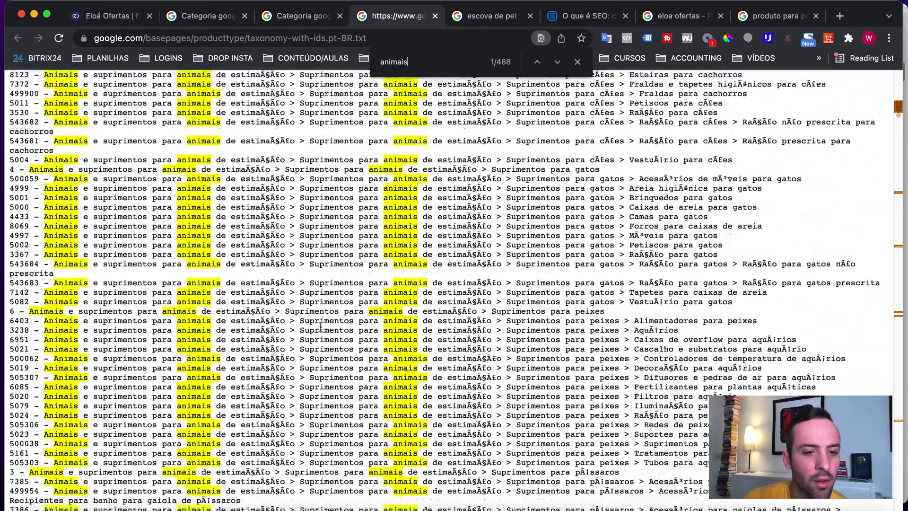
pyautogui.scroll(20, 321, 328)
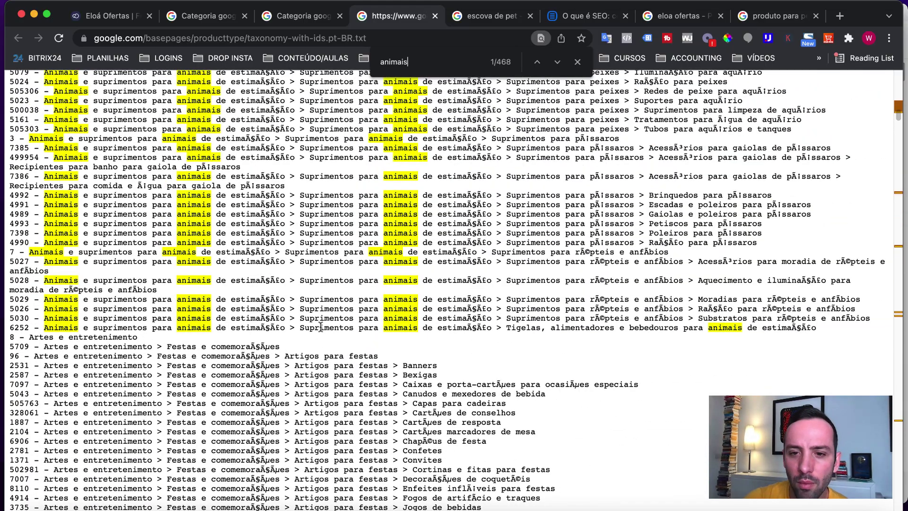
pyautogui.scroll(20, 320, 327)
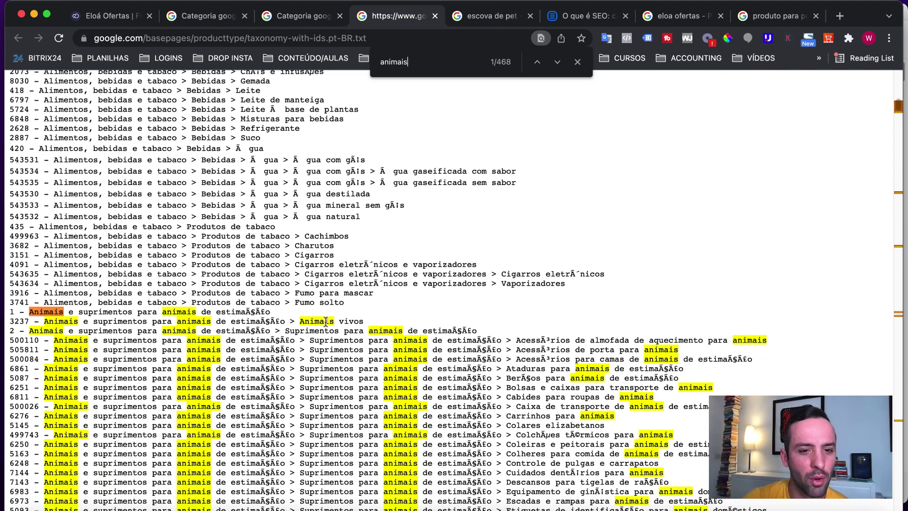
pyautogui.moveTo(365, 322); pyautogui.dragTo(43, 319)
pyautogui.press('super+c')
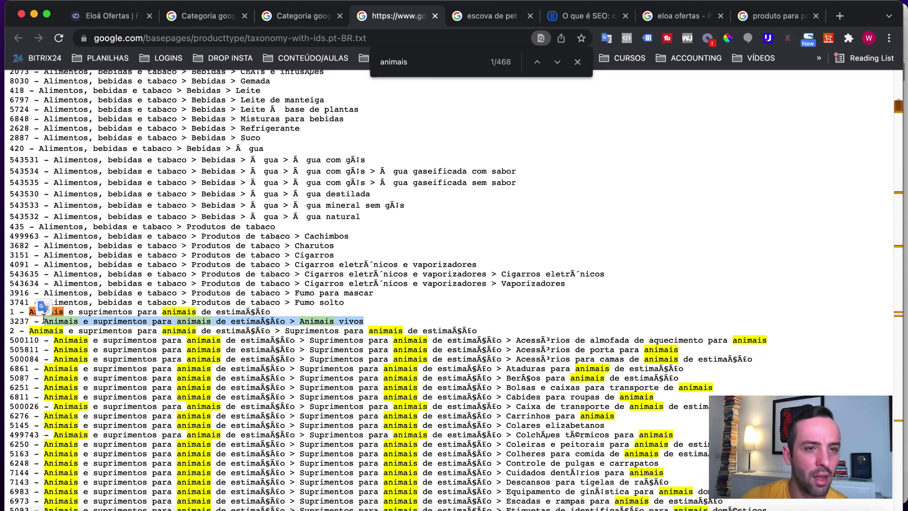
# Step: Paste the copied taxonomy text "Animais e suprimentos para animais de estimação > Animais vivos" as PETSHOP's Google Shopping category
pyautogui.click(98, 14)
pyautogui.click(275, 378)
pyautogui.press('super+v')
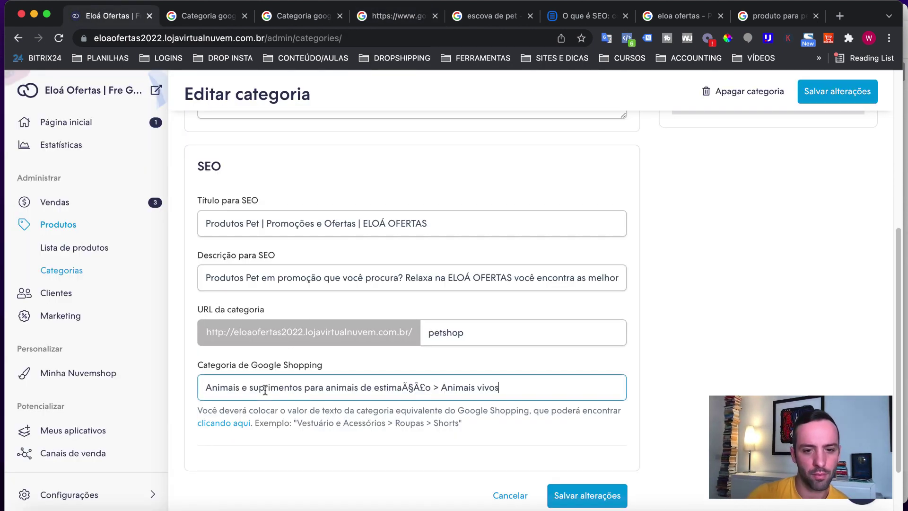
# Step: Replace the garbled characters so the Google Shopping category reads "estimação", and save the PETSHOP category
pyautogui.click(410, 387)
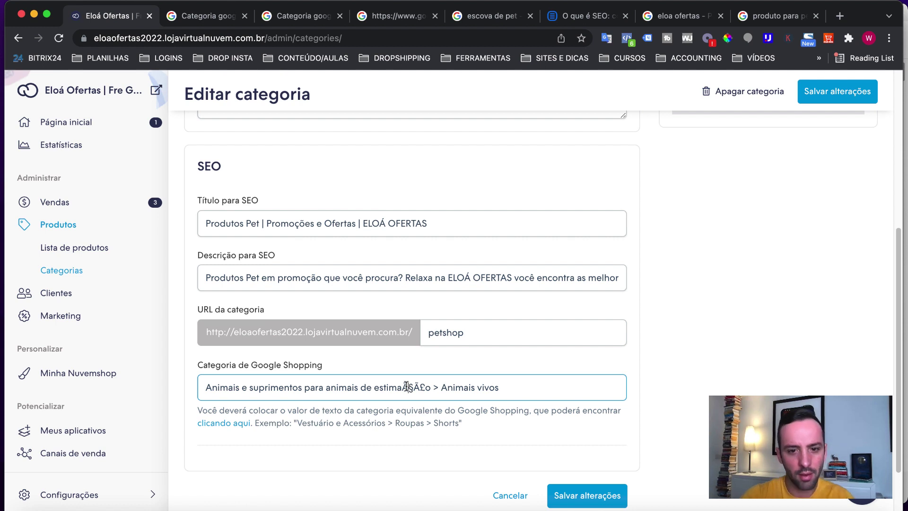
pyautogui.press('BackSpace')
pyautogui.write('a')
pyautogui.press('BackSpace')
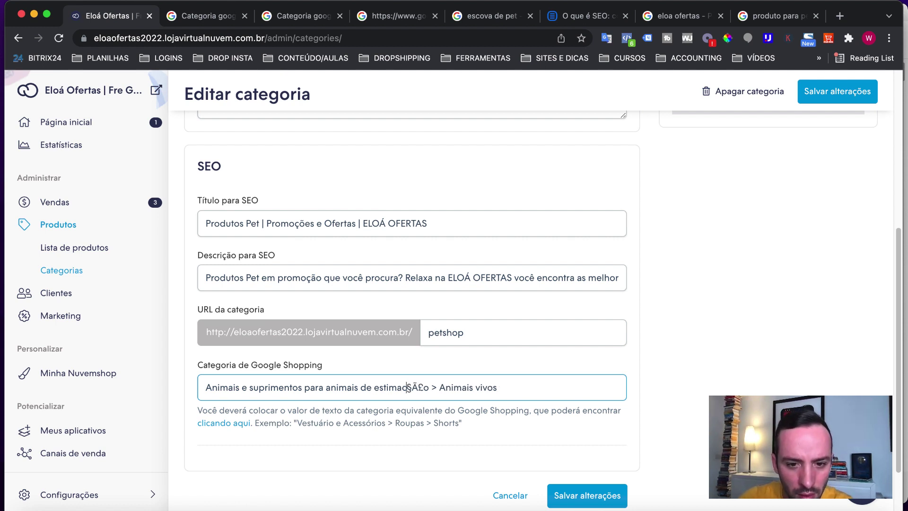
pyautogui.write('ça')
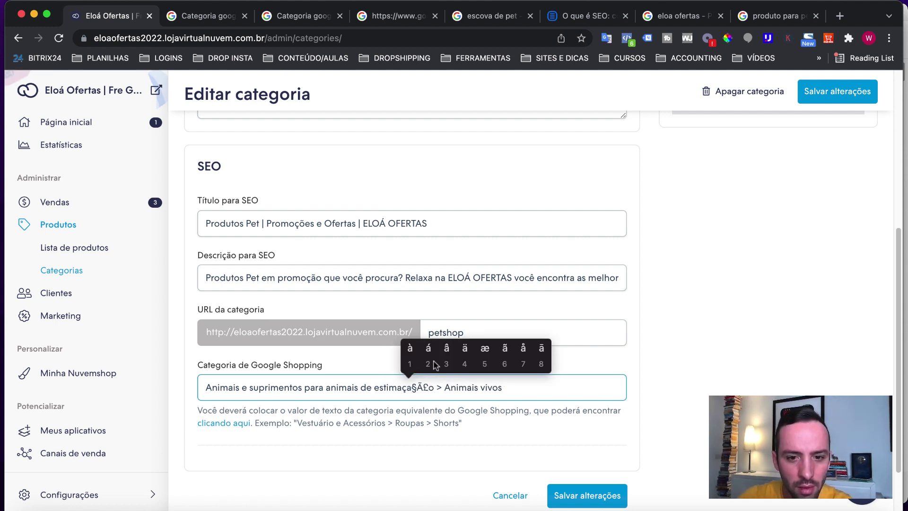
pyautogui.write('6')
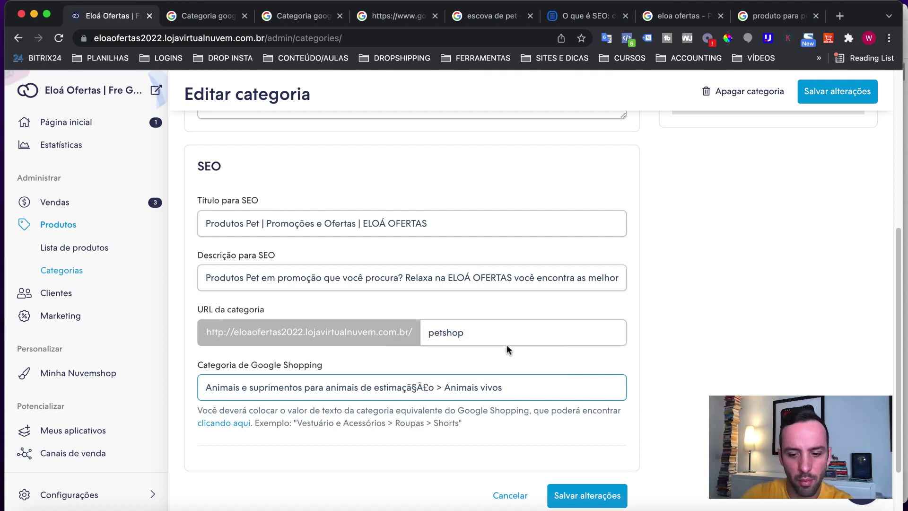
pyautogui.write('o')
pyautogui.press('Right')
pyautogui.press('Right')
pyautogui.press('BackSpace')
pyautogui.press('BackSpace')
pyautogui.press('BackSpace')
pyautogui.press('BackSpace')
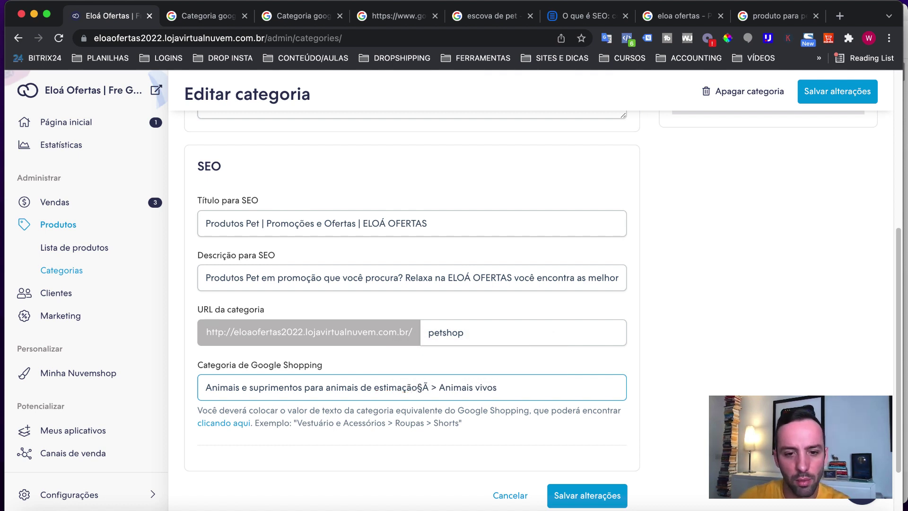
pyautogui.click(591, 496)
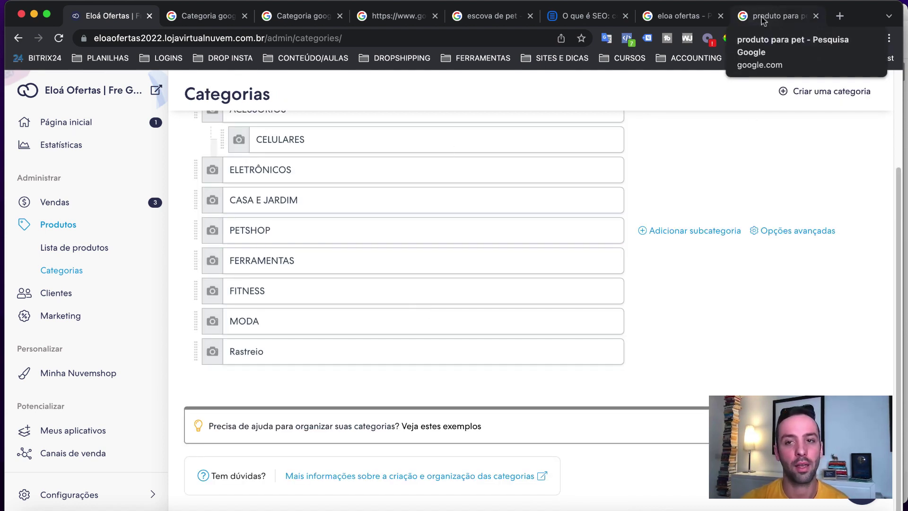
# Step: Examine the store's listing in the open "eloa ofertas" Google results, then go back to the store's category list
pyautogui.click(677, 16)
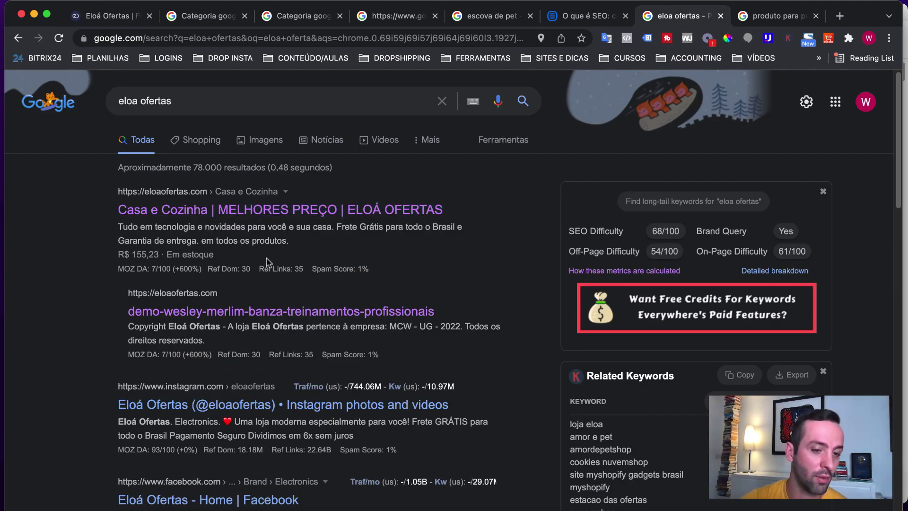
pyautogui.click(106, 14)
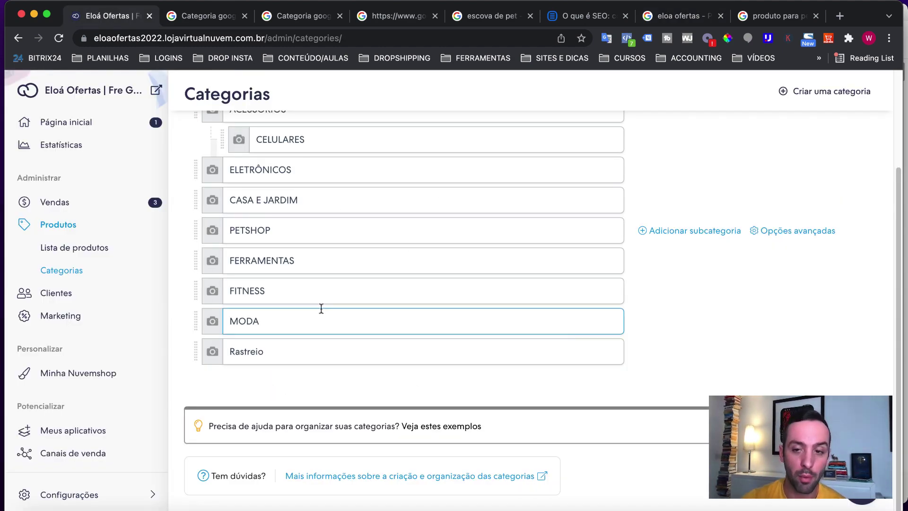
pyautogui.scroll(2, 388, 217)
pyautogui.scroll(1, 388, 218)
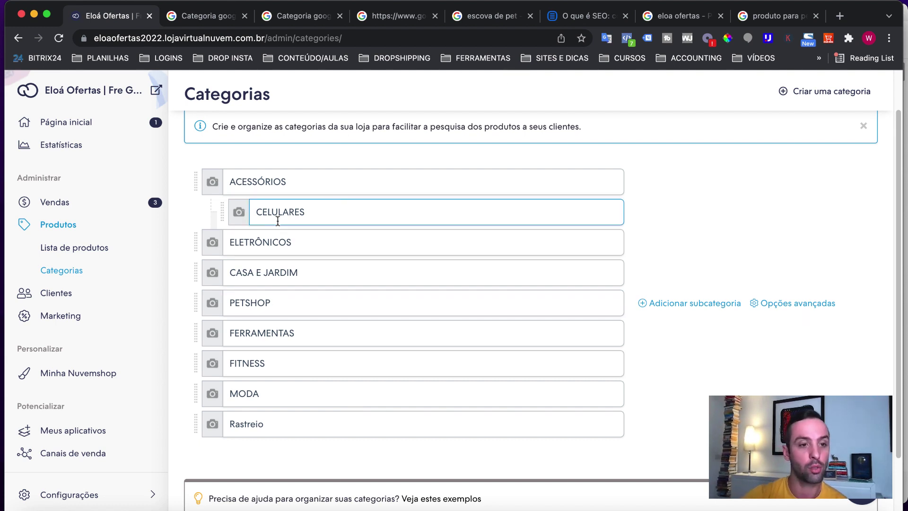
# Step: Open the product "Escova Massageadora para Gatos PETPLUS" from the product list and enlarge its description editor
pyautogui.click(56, 225)
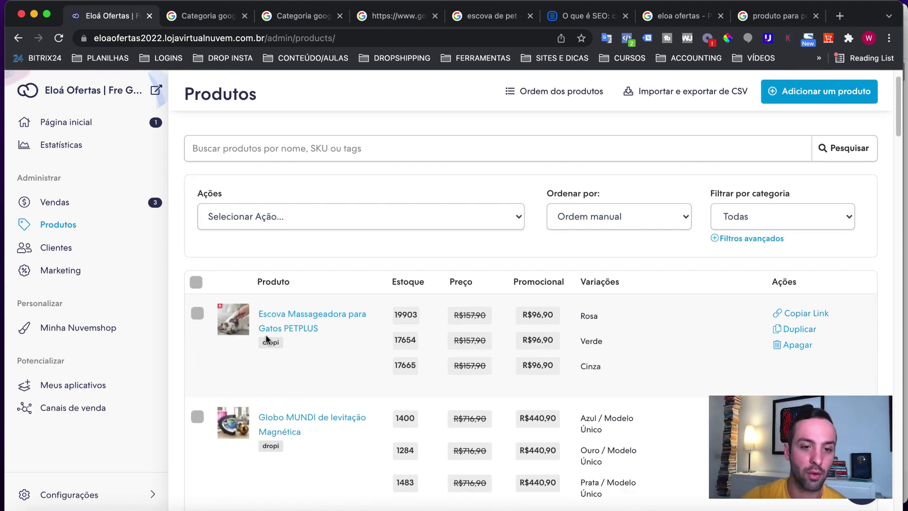
pyautogui.click(300, 324)
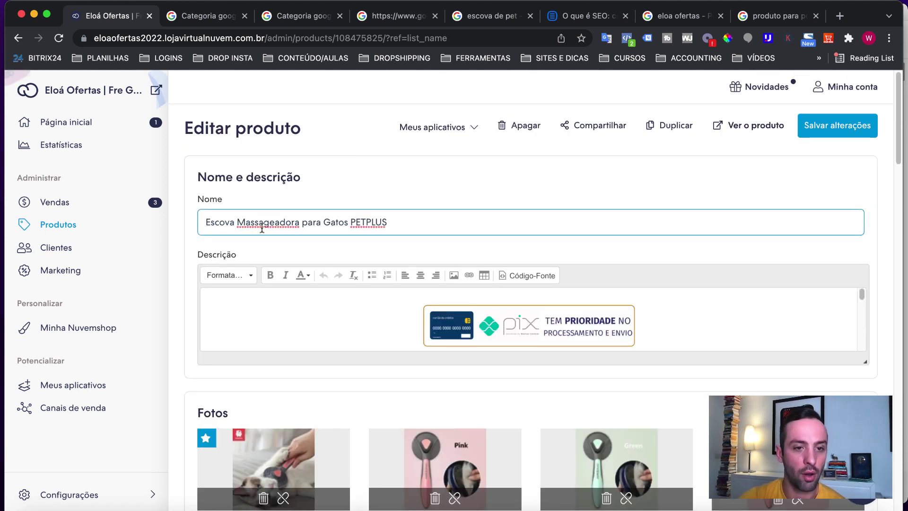
pyautogui.moveTo(406, 225); pyautogui.dragTo(211, 229)
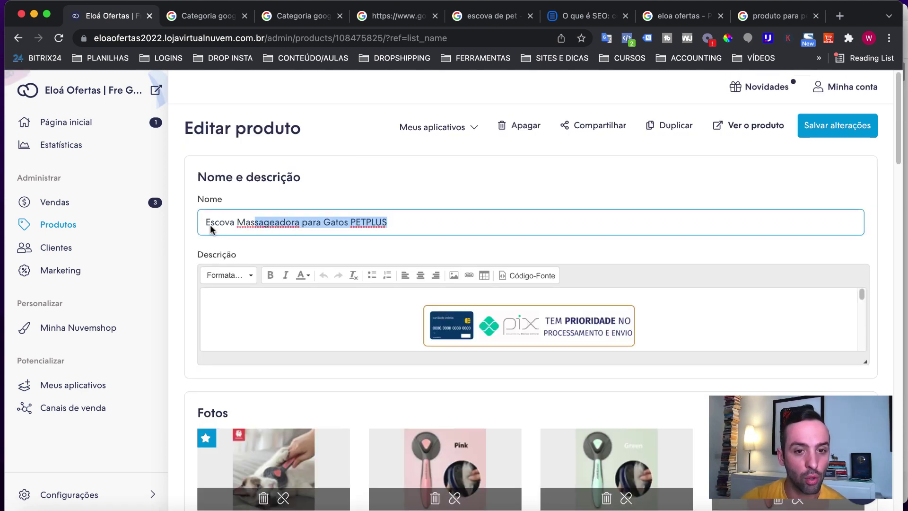
pyautogui.press('Right')
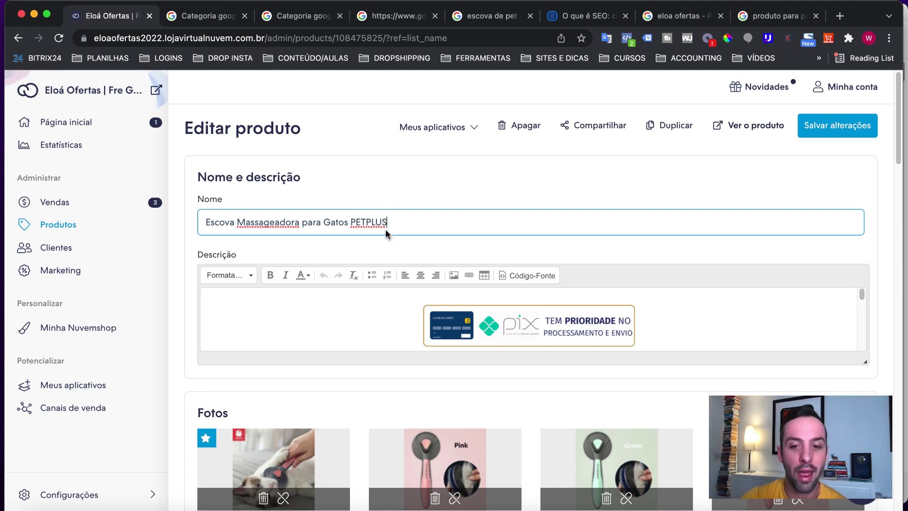
pyautogui.moveTo(865, 363); pyautogui.dragTo(865, 508)
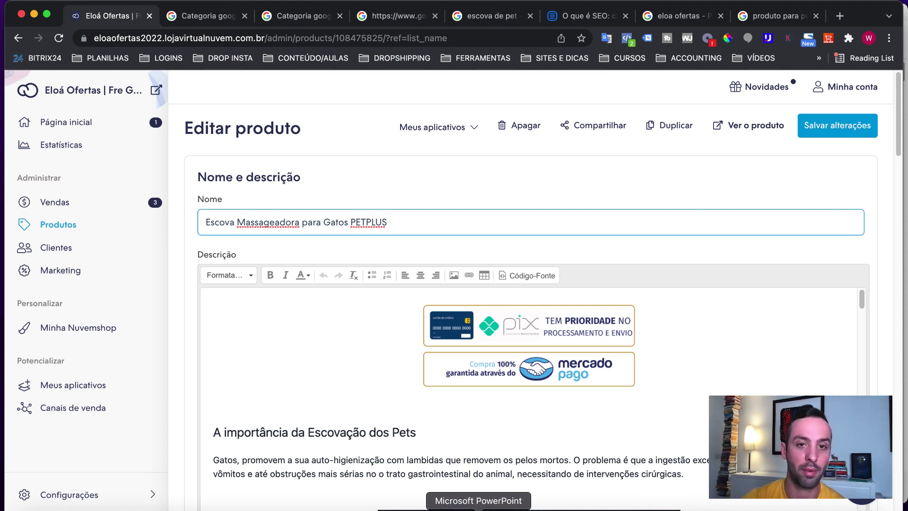
# Step: Read through the product description, checking its headings, images and mentions of the product name against the name field
pyautogui.click(478, 508)
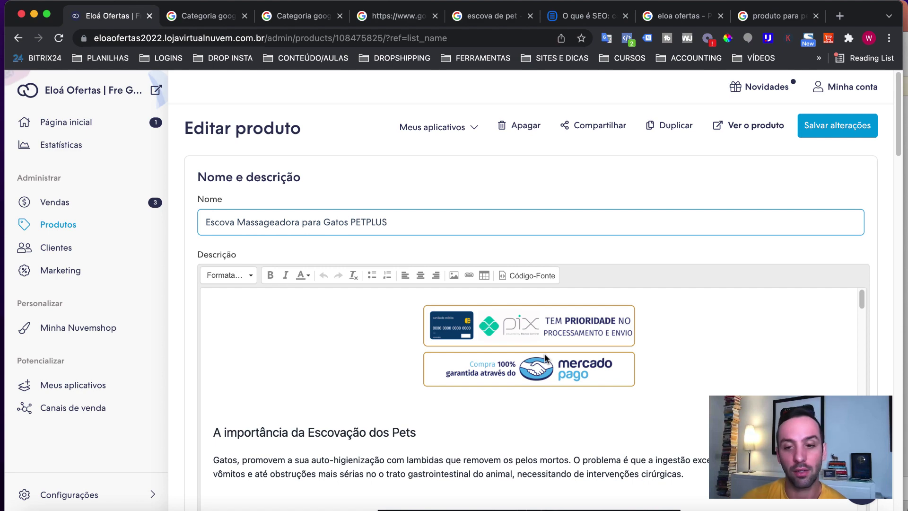
pyautogui.scroll(-5, 545, 354)
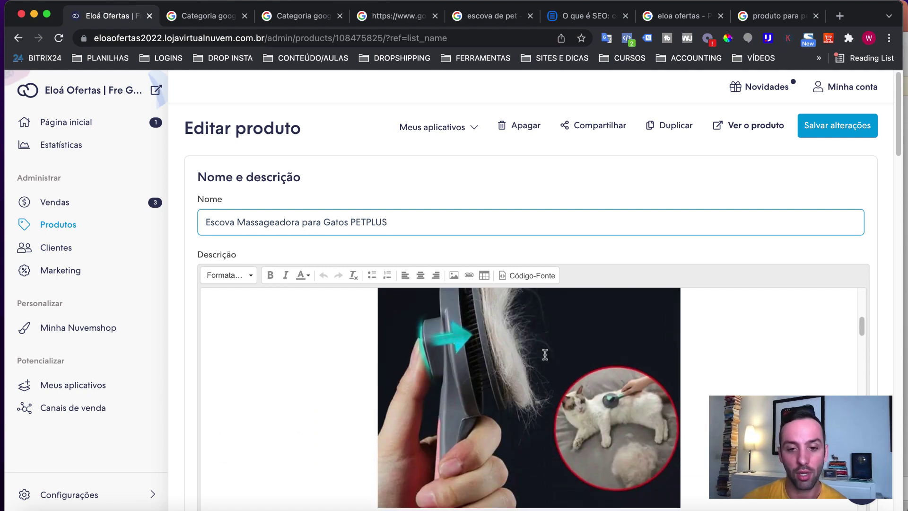
pyautogui.scroll(-2, 545, 353)
pyautogui.scroll(6, 676, 378)
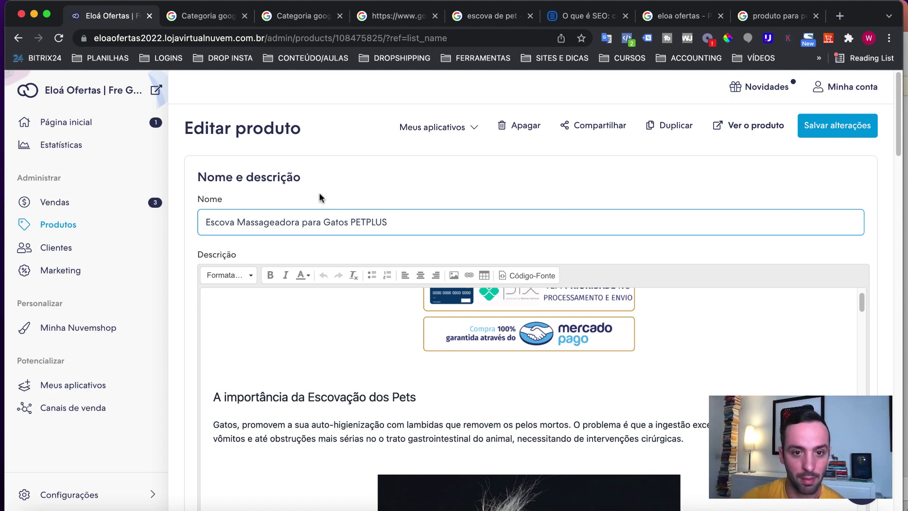
pyautogui.tripleClick(211, 221)
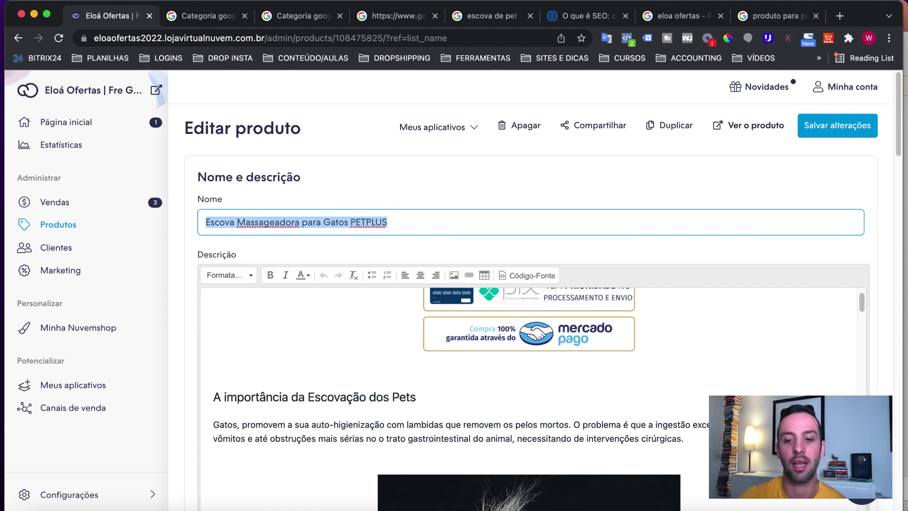
pyautogui.scroll(-5, 582, 445)
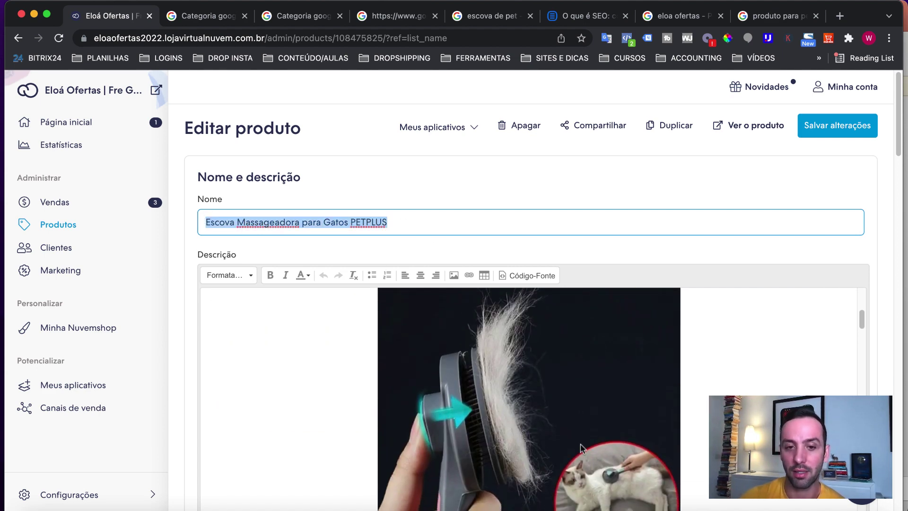
pyautogui.scroll(-10, 524, 402)
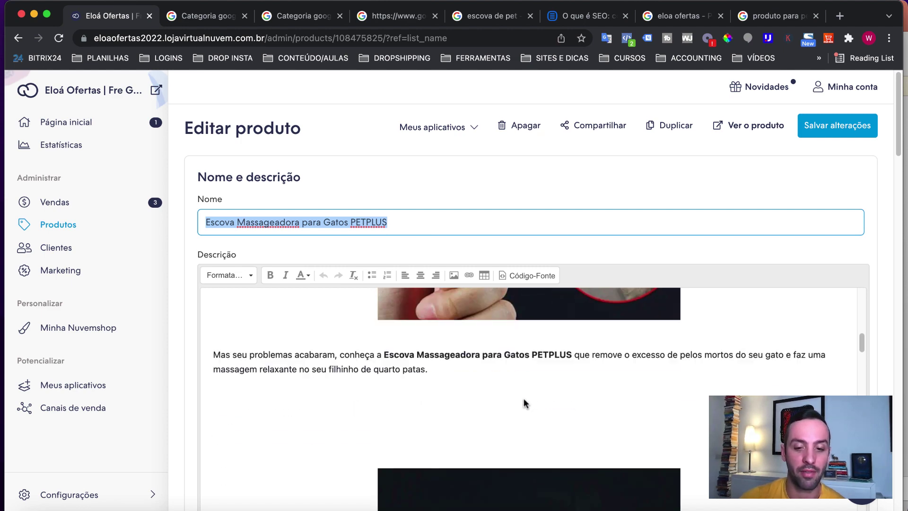
pyautogui.scroll(5, 525, 407)
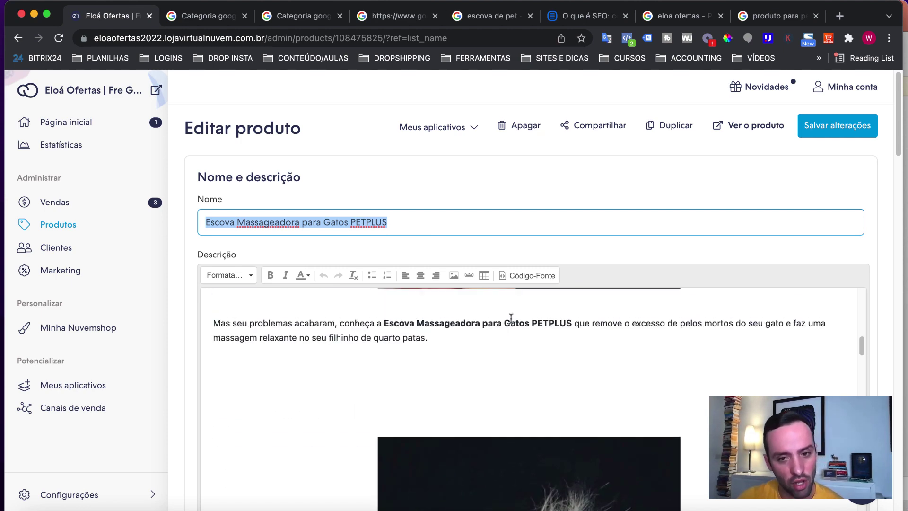
pyautogui.scroll(1, 511, 318)
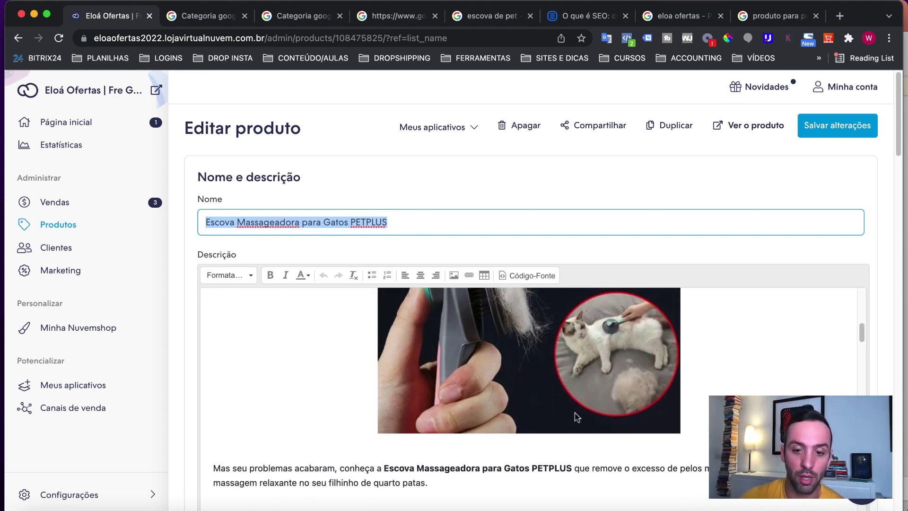
# Step: Append "| ELOÁ OFERTAS" to the alternative text of the brush photo above the "Mas seu problemas acabaram" paragraph
pyautogui.click(563, 372)
pyautogui.rightClick(625, 350)
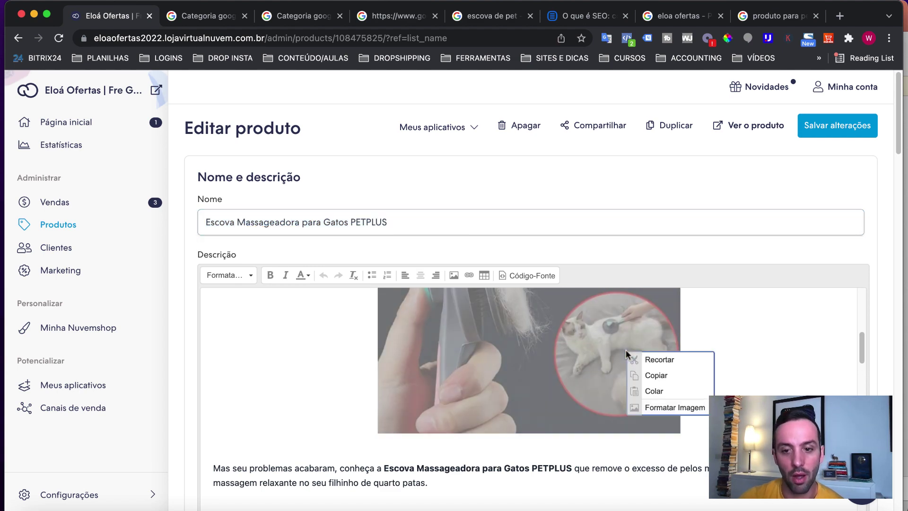
pyautogui.click(611, 332)
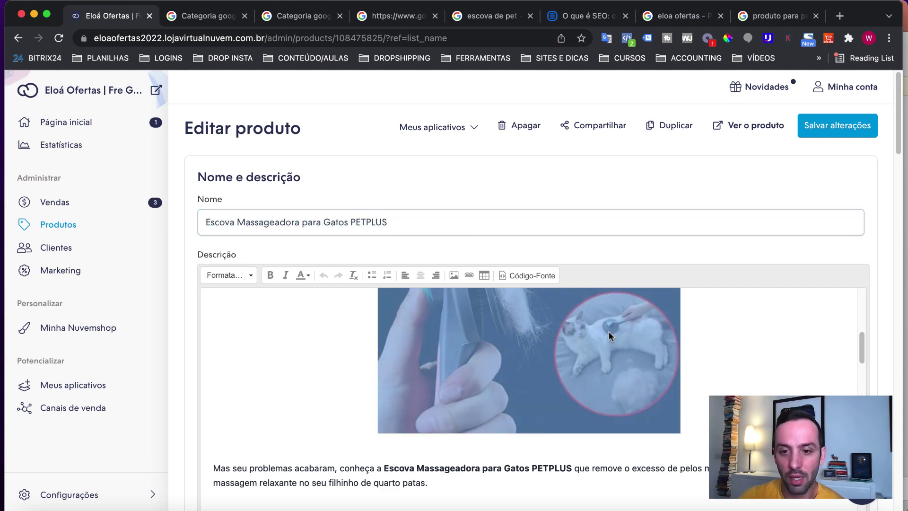
pyautogui.rightClick(609, 331)
pyautogui.click(645, 390)
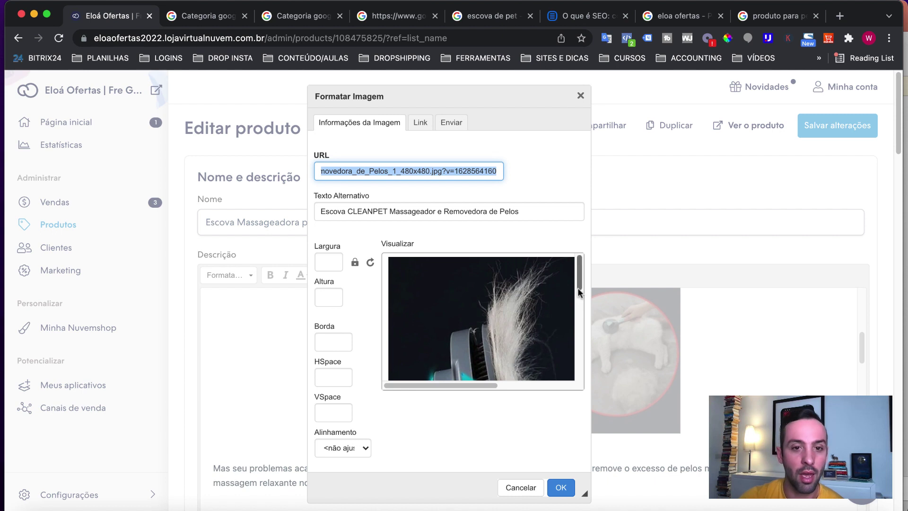
pyautogui.moveTo(528, 212); pyautogui.dragTo(257, 218)
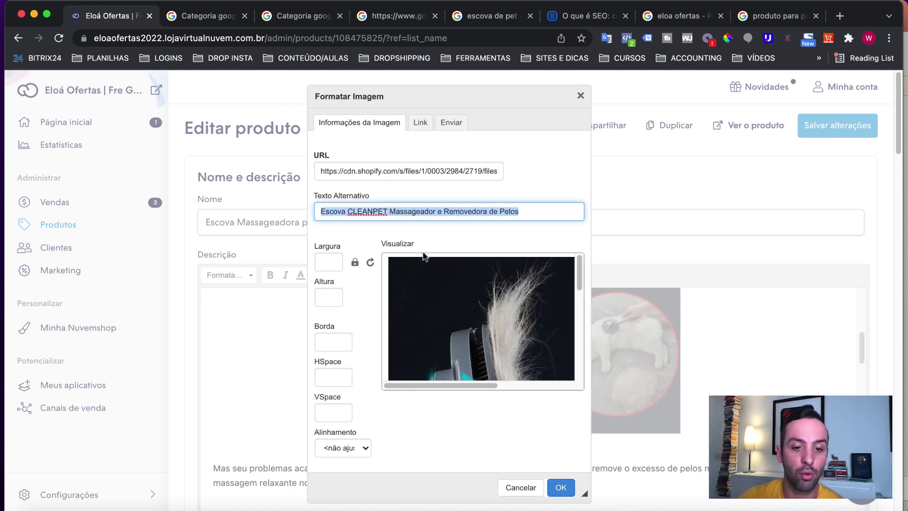
pyautogui.click(542, 211)
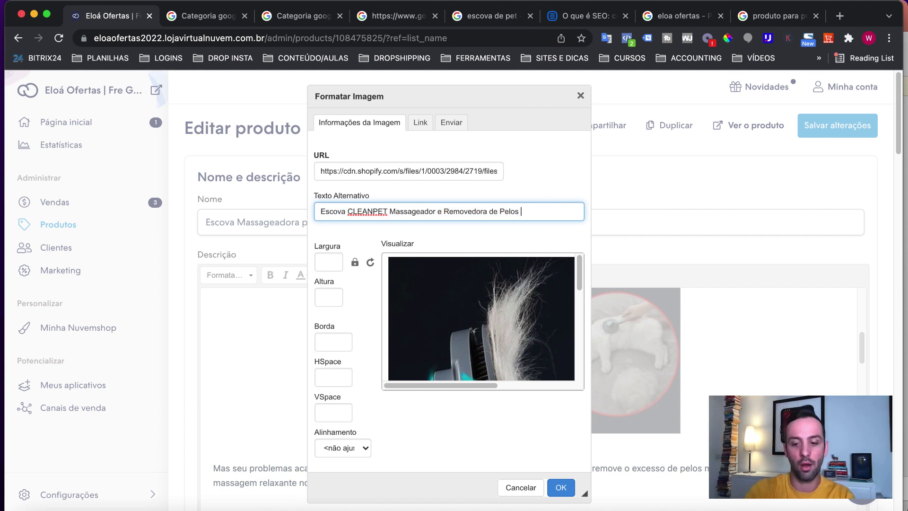
pyautogui.write('| ELOA')
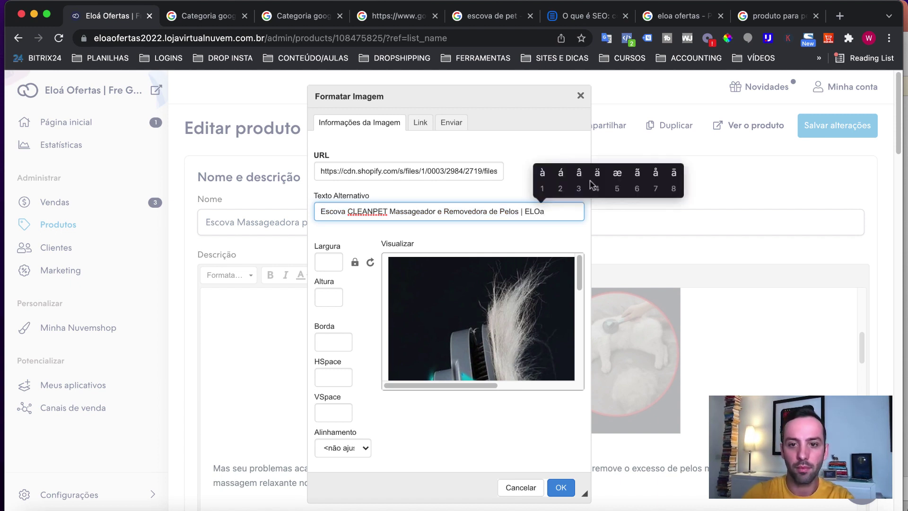
pyautogui.click(561, 178)
pyautogui.write('POF')
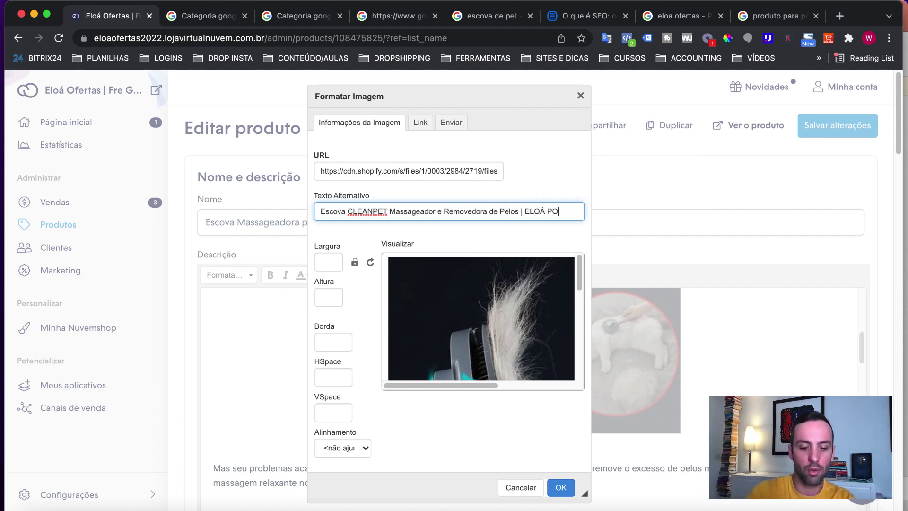
pyautogui.press('BackSpace')
pyautogui.press('BackSpace')
pyautogui.press('BackSpace')
pyautogui.write('OFERTAS')
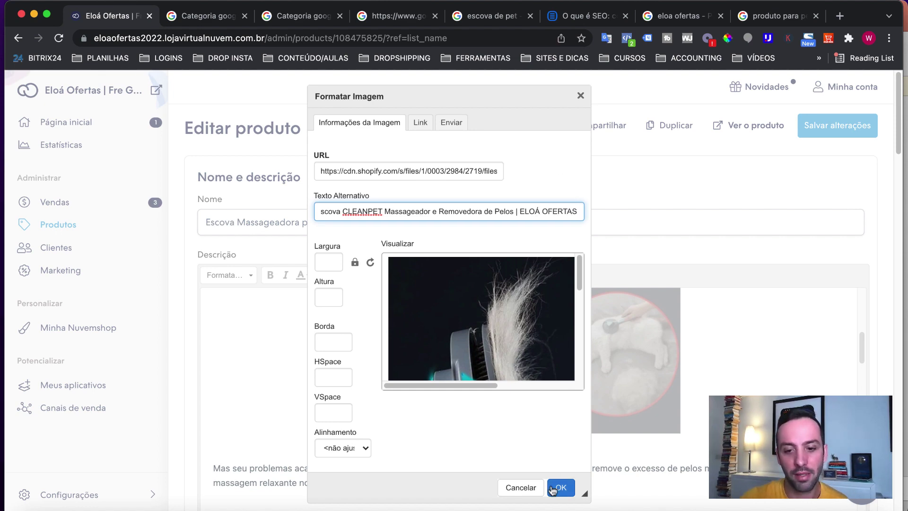
pyautogui.click(561, 487)
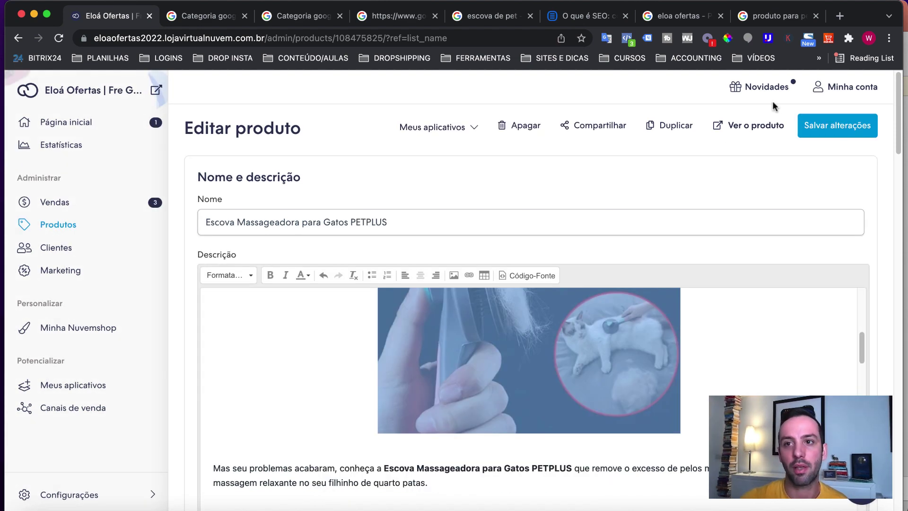
# Step: Search Google for "eloa ofertas" in a new browser tab
pyautogui.click(841, 16)
pyautogui.write('eloao')
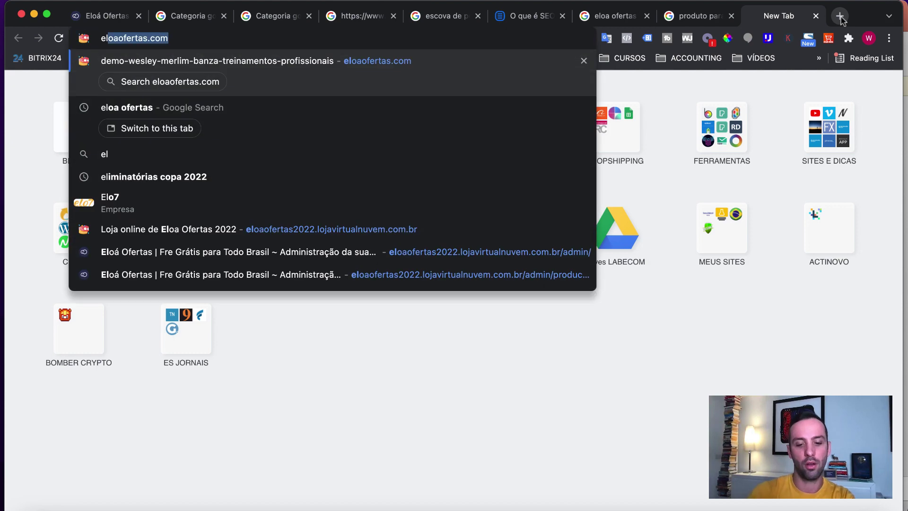
pyautogui.press('BackSpace')
pyautogui.press('BackSpace')
pyautogui.write('of')
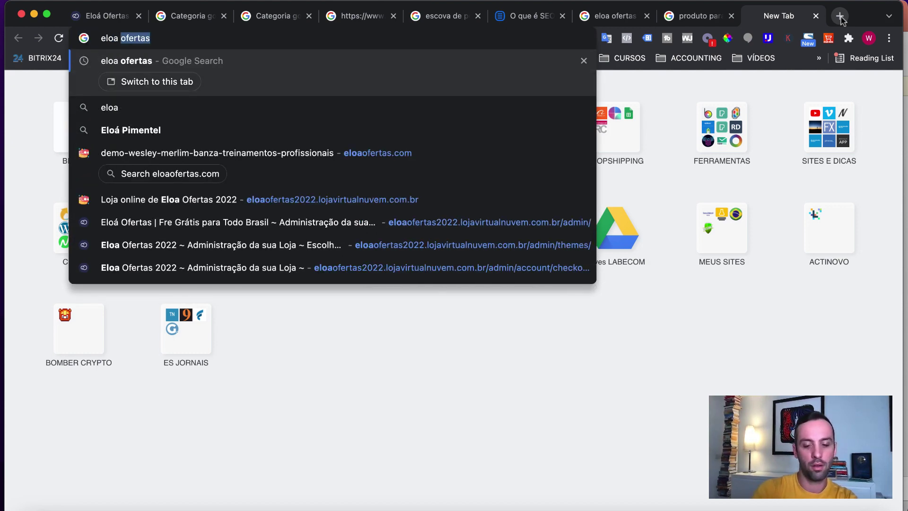
pyautogui.write('ertas')
pyautogui.press('Return')
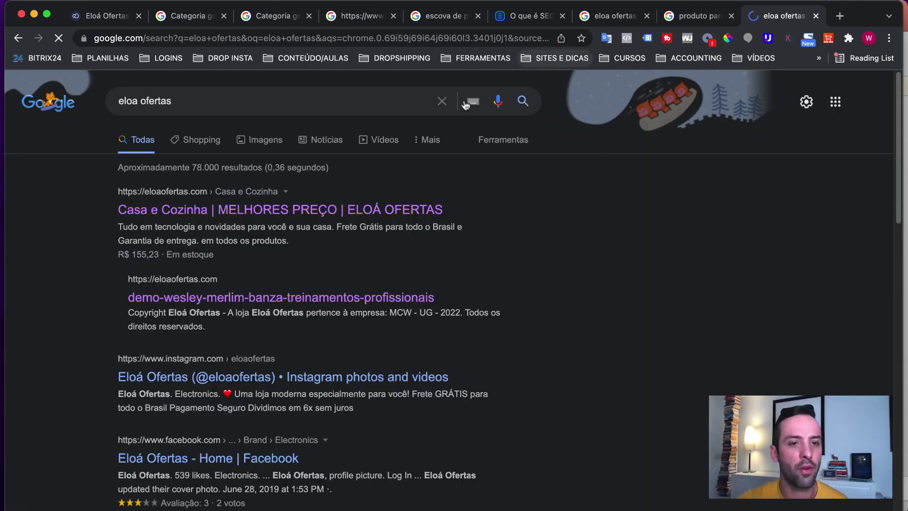
# Step: Show the Google image results for "eloa ofertas" and look through them
pyautogui.click(263, 147)
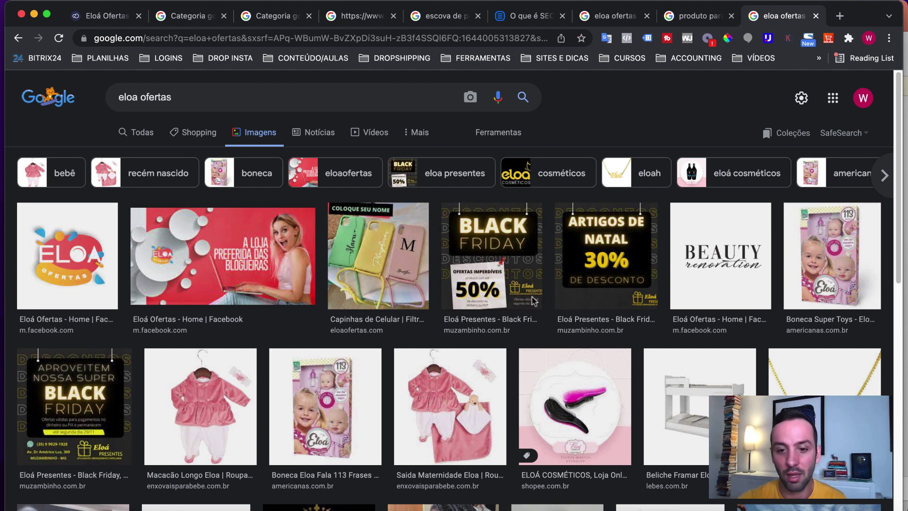
pyautogui.scroll(-3, 562, 384)
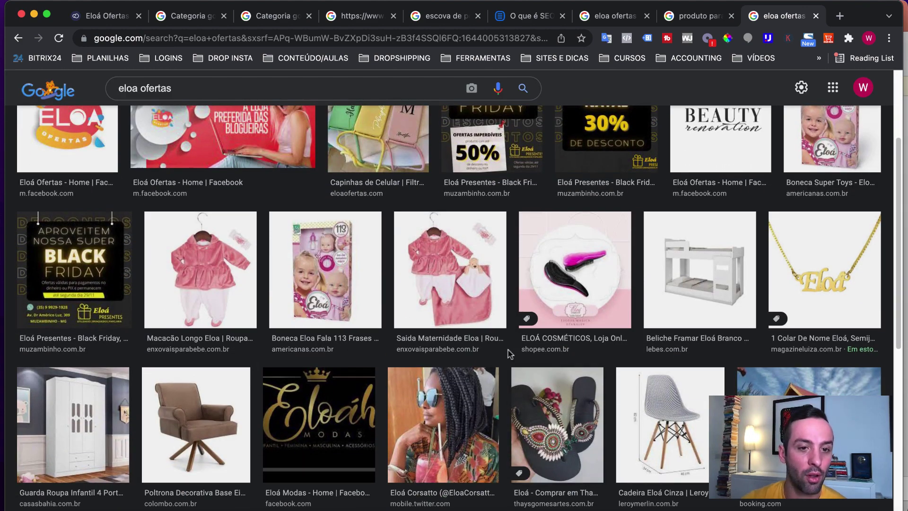
pyautogui.scroll(3, 509, 354)
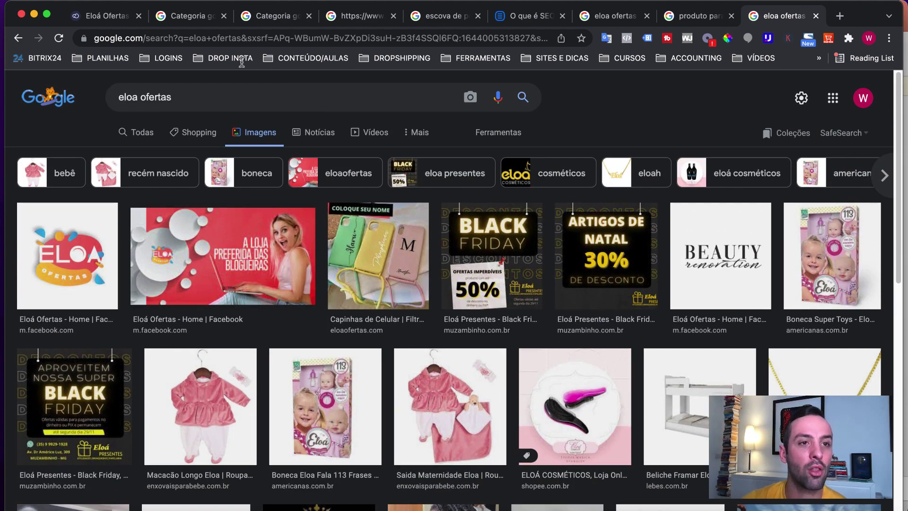
# Step: Return to the cat brush product's editing page and open its additional options for tags, visibility and SEO
pyautogui.click(117, 21)
pyautogui.scroll(-15, 744, 342)
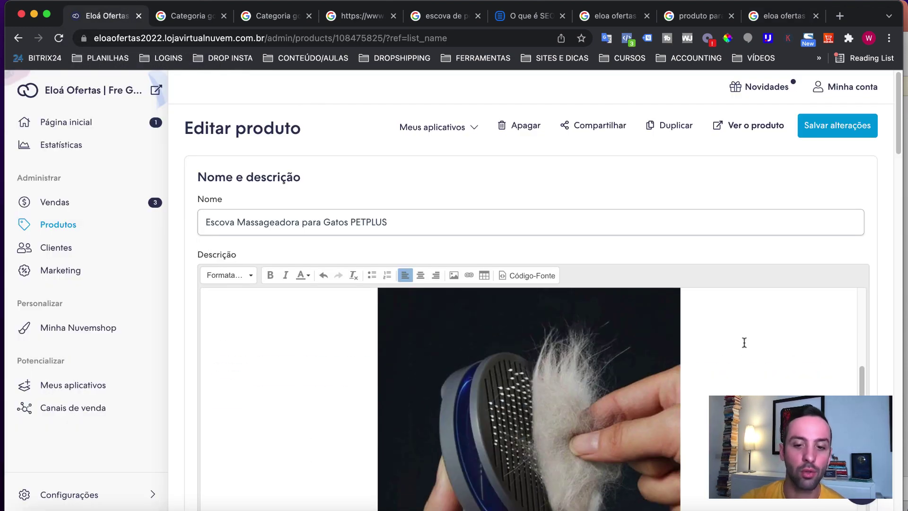
pyautogui.scroll(-10, 845, 298)
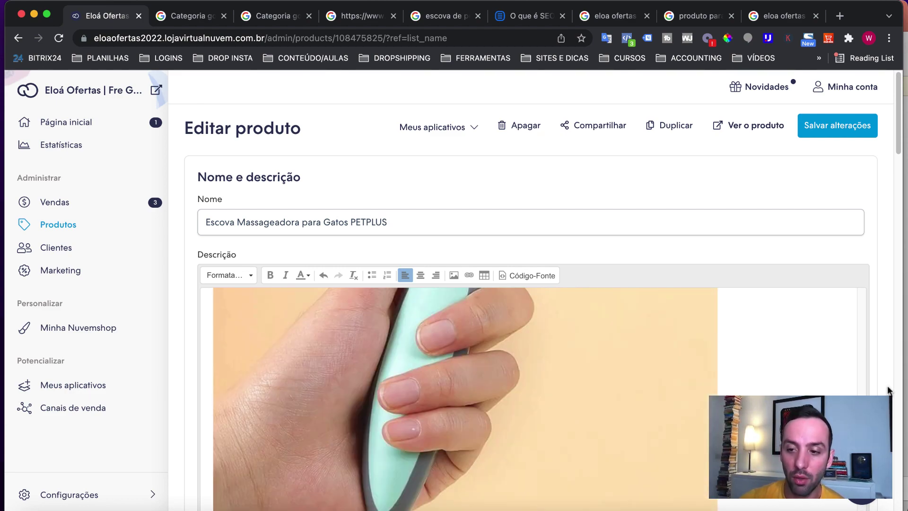
pyautogui.scroll(-20, 891, 393)
pyautogui.scroll(5, 889, 394)
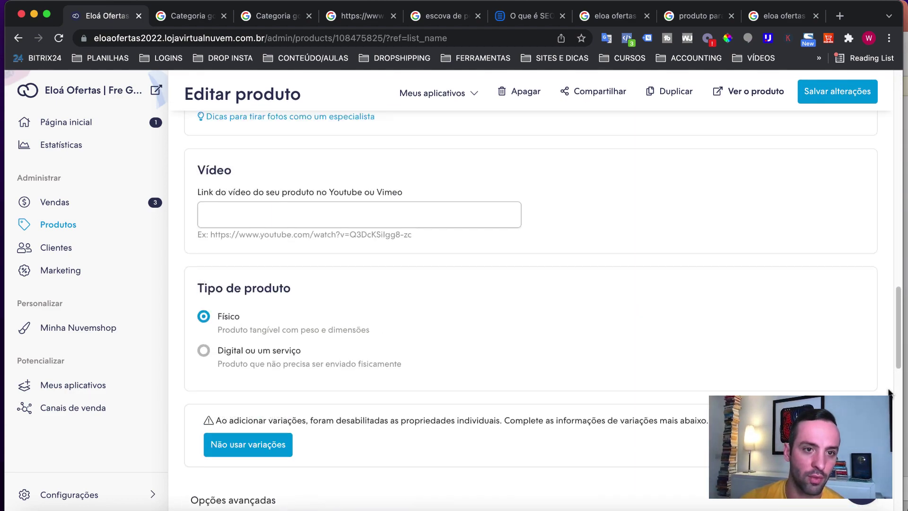
pyautogui.scroll(-15, 888, 394)
pyautogui.scroll(-3, 889, 394)
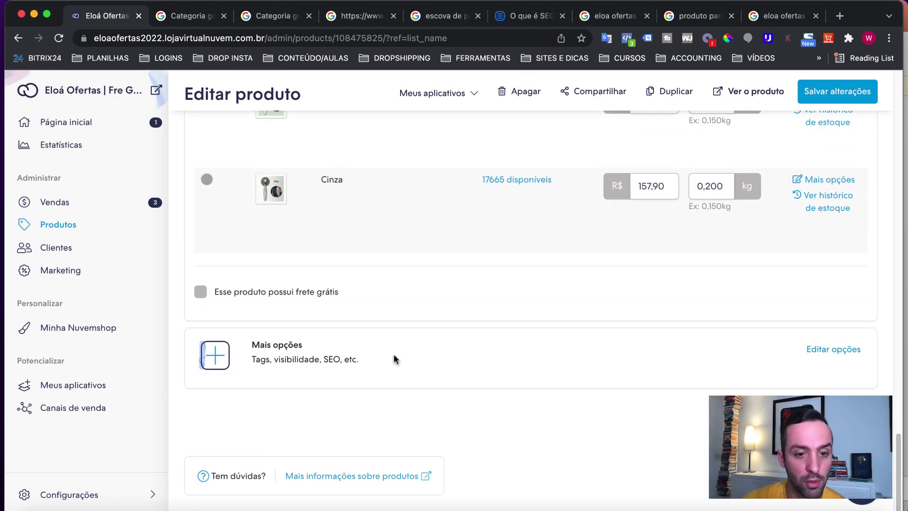
pyautogui.click(838, 349)
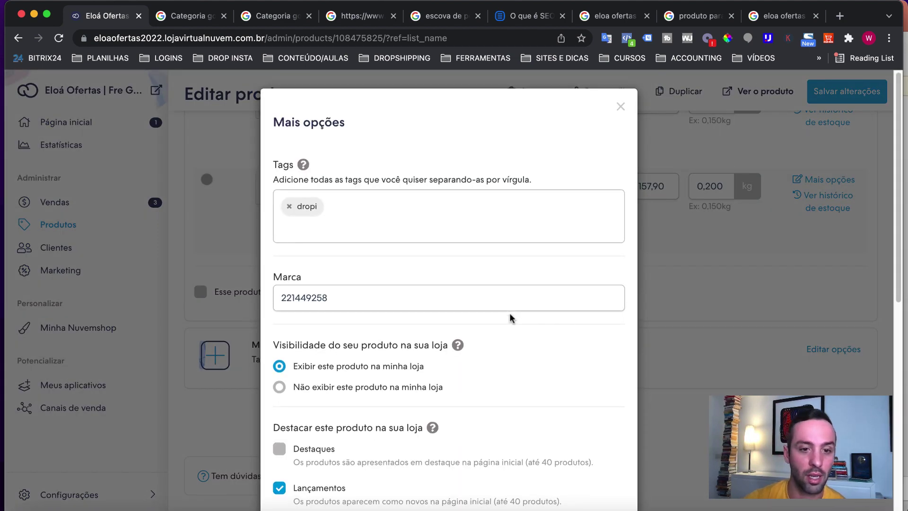
# Step: Examine the product's SEO section, checking the "Título para SEO" field and its character limit
pyautogui.scroll(-7, 510, 318)
pyautogui.click(310, 305)
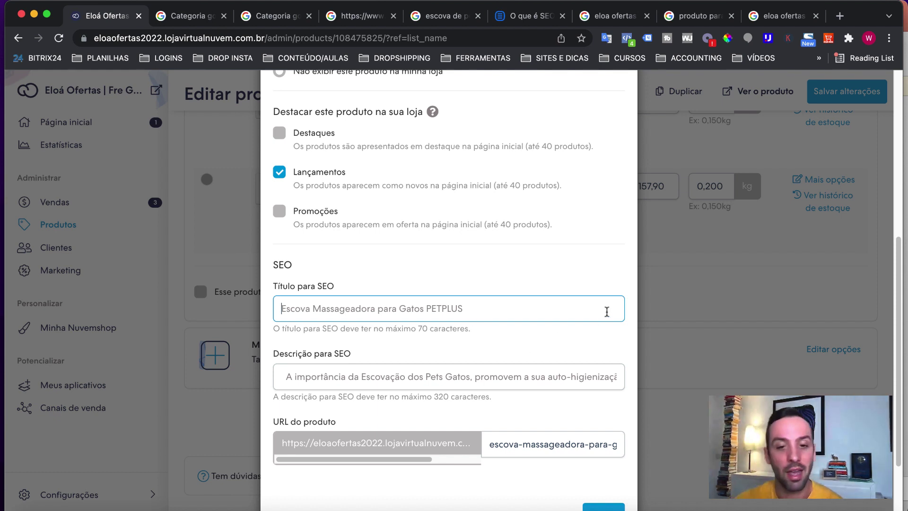
pyautogui.click(428, 328)
pyautogui.doubleClick(423, 328)
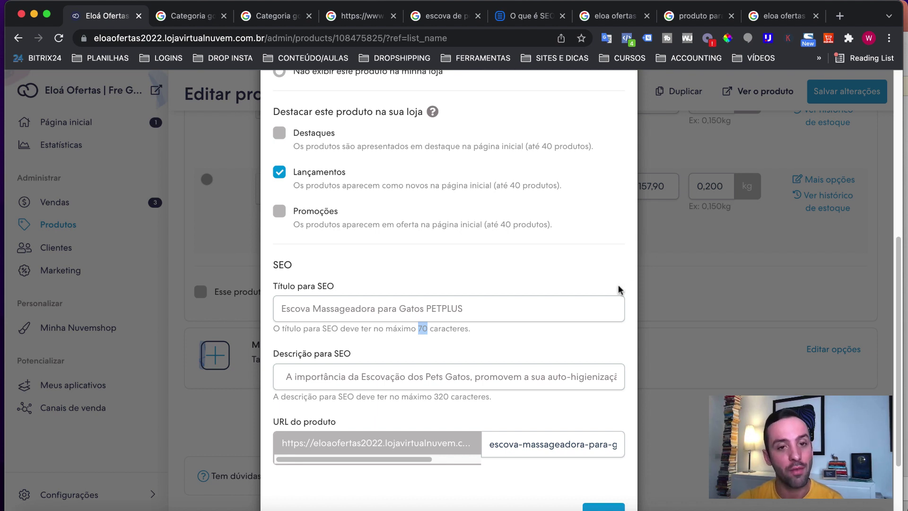
pyautogui.click(423, 308)
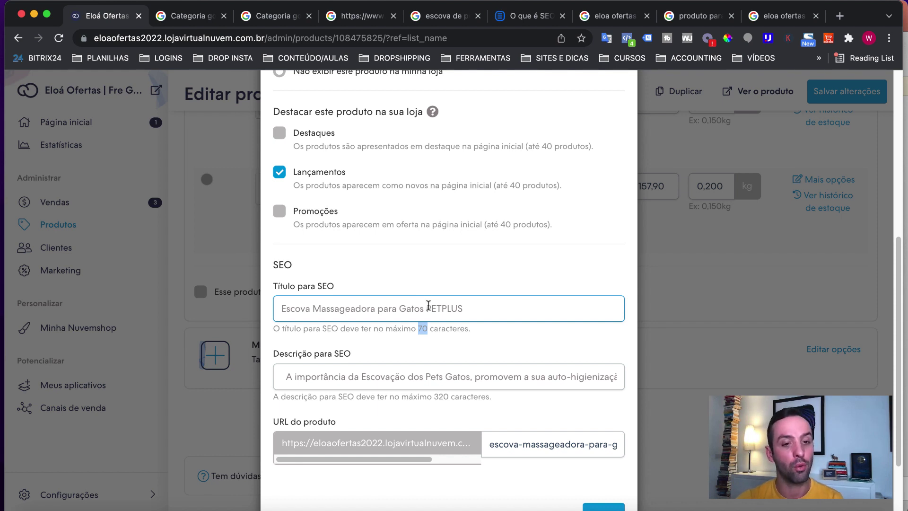
pyautogui.click(446, 351)
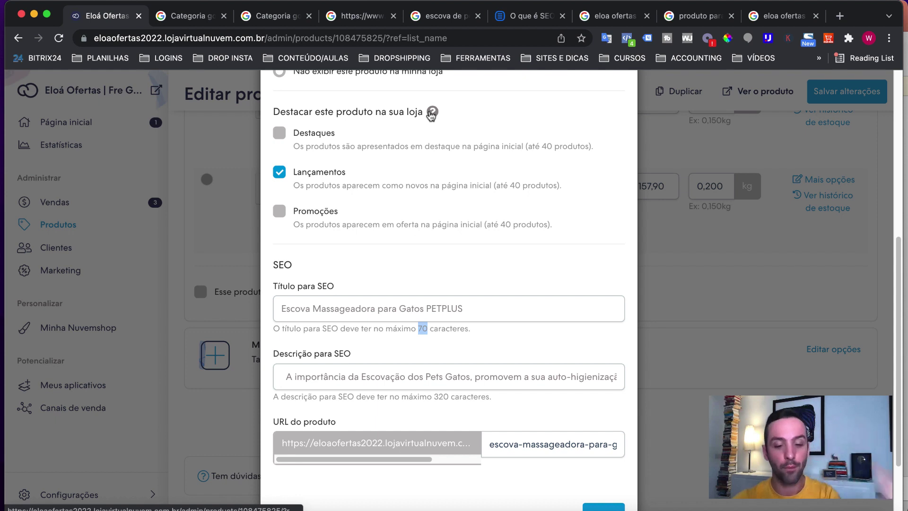
pyautogui.click(477, 311)
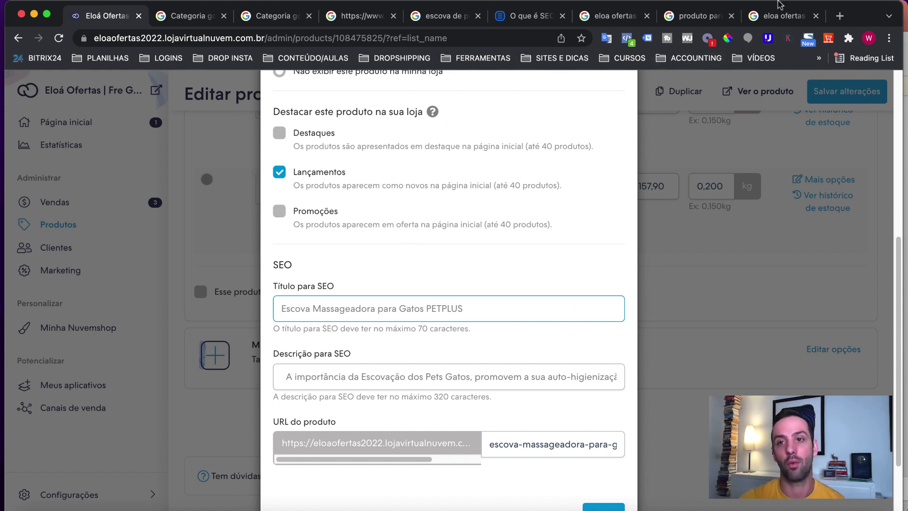
# Step: Look through the existing "escova de pet" Google results, examining how competing stores word their titles and descriptions
pyautogui.click(445, 16)
pyautogui.scroll(9, 330, 216)
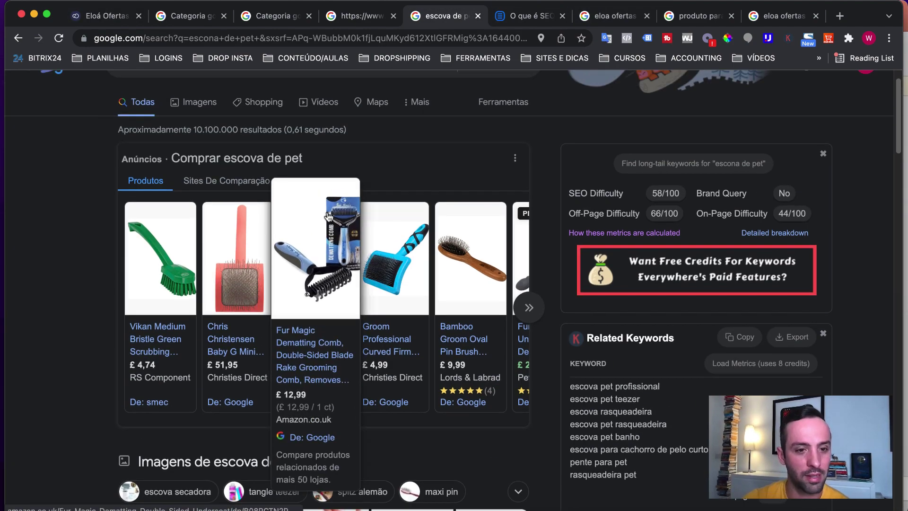
pyautogui.scroll(-3, 328, 217)
pyautogui.scroll(-15, 329, 216)
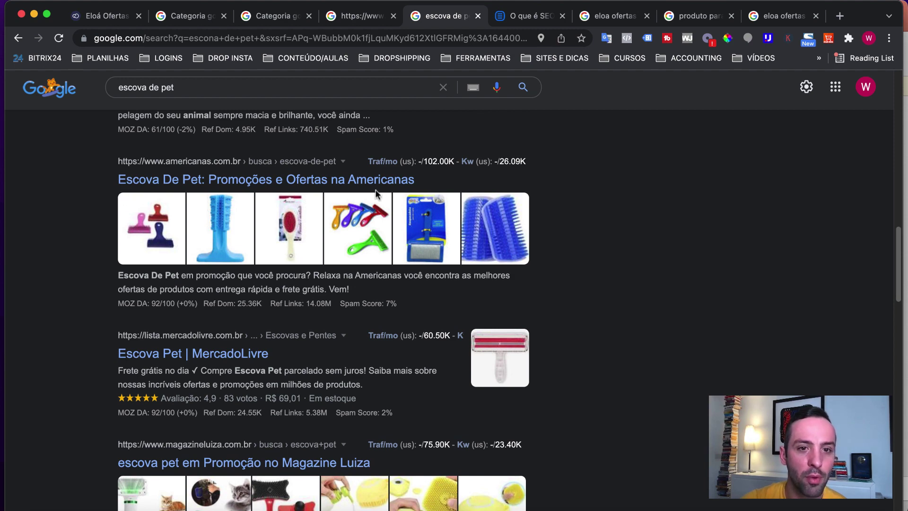
pyautogui.scroll(-8, 210, 216)
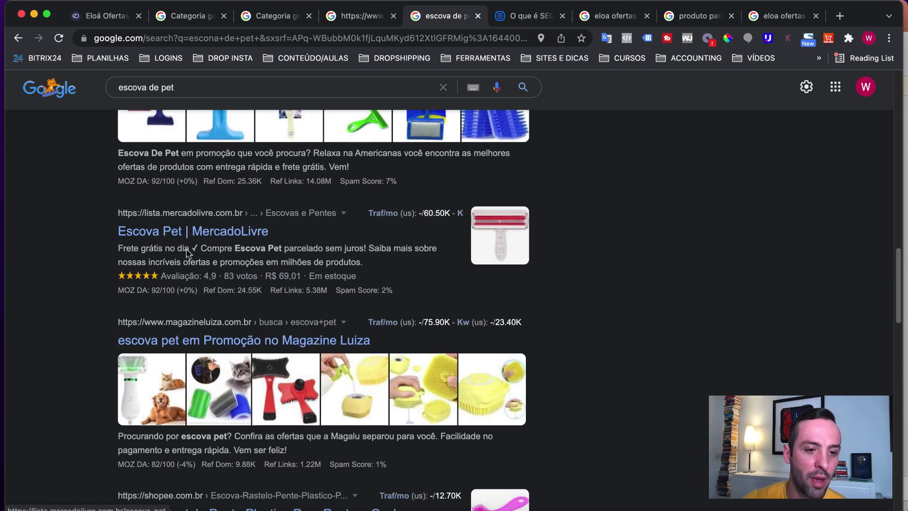
pyautogui.scroll(-1, 197, 259)
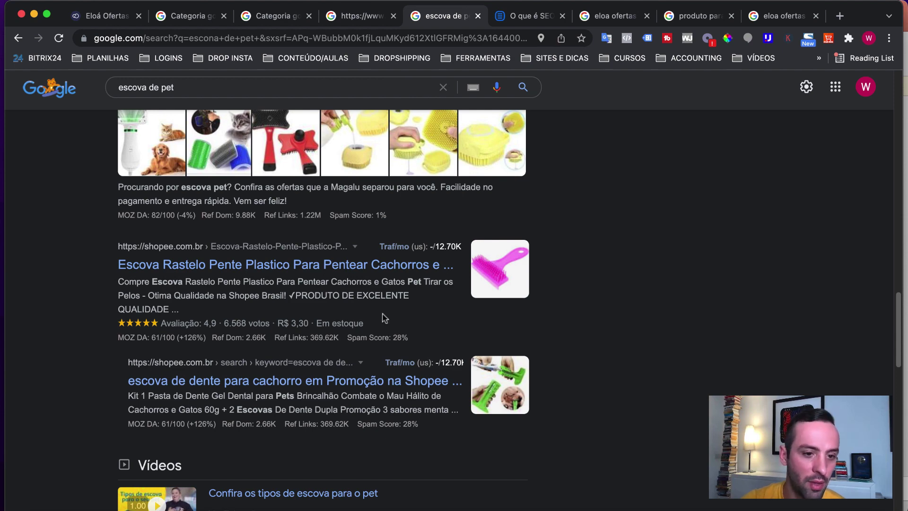
pyautogui.scroll(-4, 384, 317)
pyautogui.scroll(-15, 384, 316)
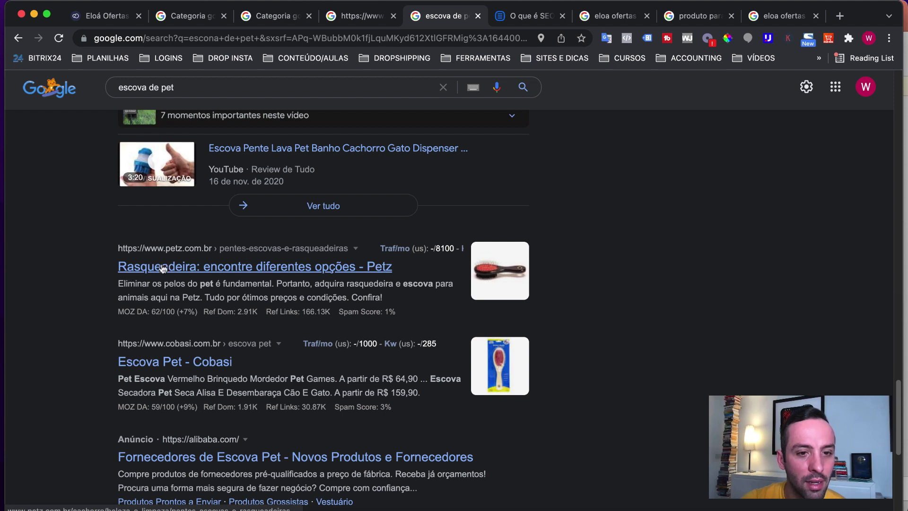
pyautogui.scroll(-6, 453, 289)
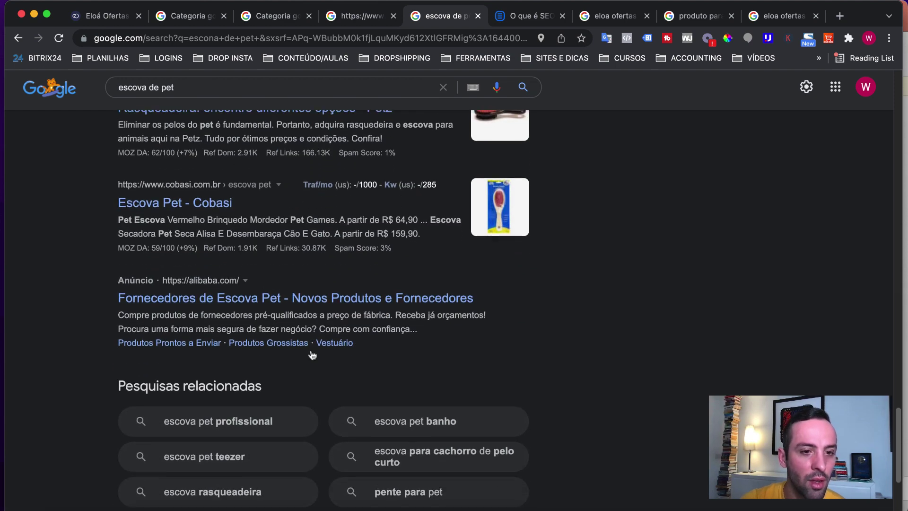
pyautogui.scroll(20, 284, 312)
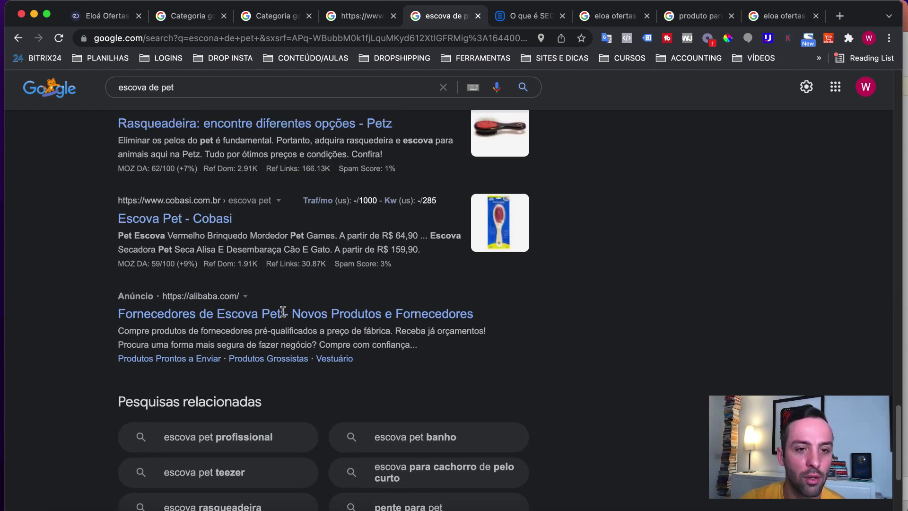
pyautogui.scroll(15, 284, 315)
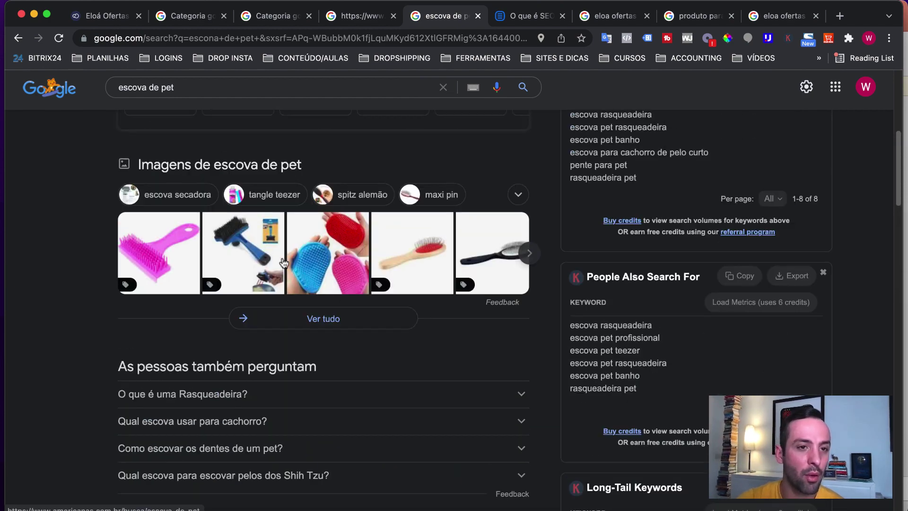
# Step: Find the "Escova Pet | MercadoLivre" result and highlight its description text to read it
pyautogui.scroll(-4, 266, 259)
pyautogui.scroll(-20, 266, 258)
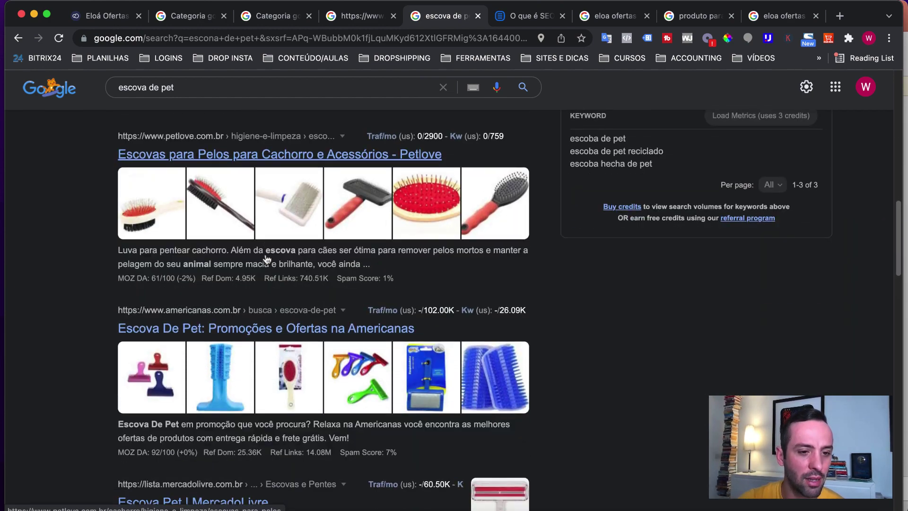
pyautogui.scroll(2, 227, 237)
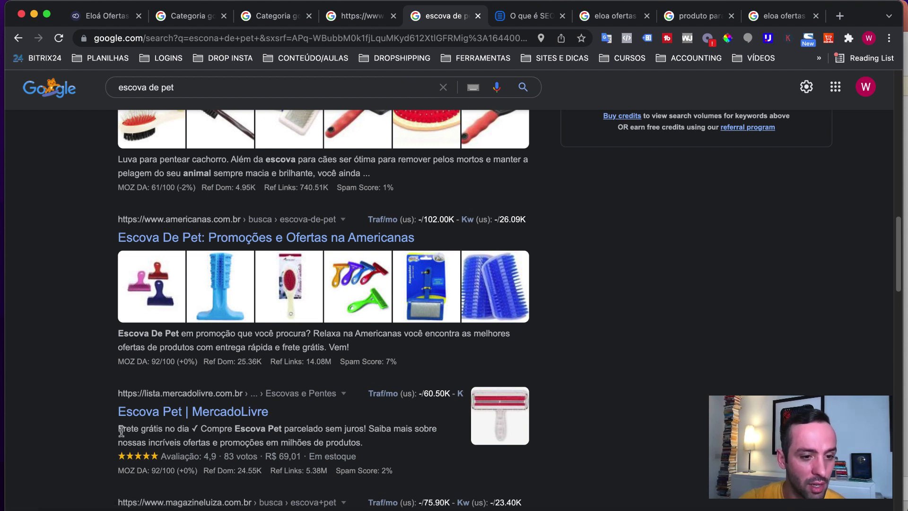
pyautogui.moveTo(115, 432); pyautogui.dragTo(84, 428)
pyautogui.click(367, 444)
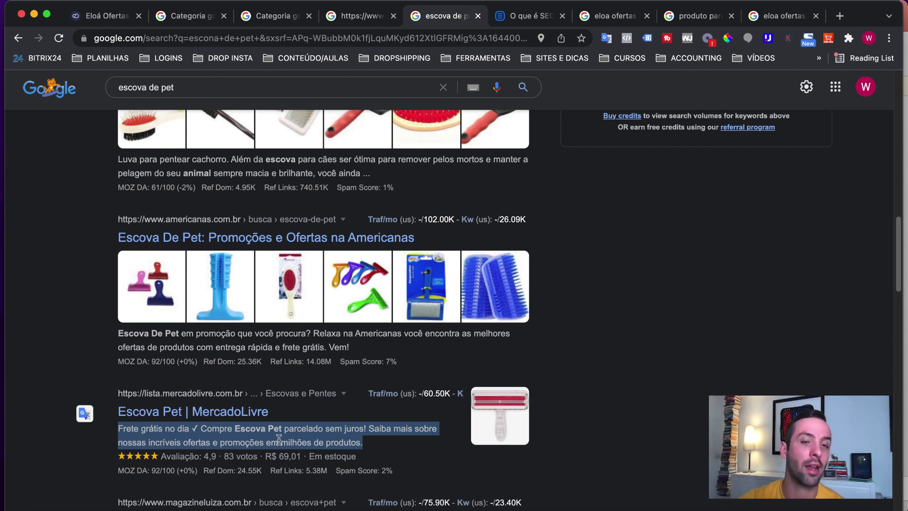
# Step: Return to the product's SEO options in the store admin and confirm them with the fields left as they are
pyautogui.click(121, 16)
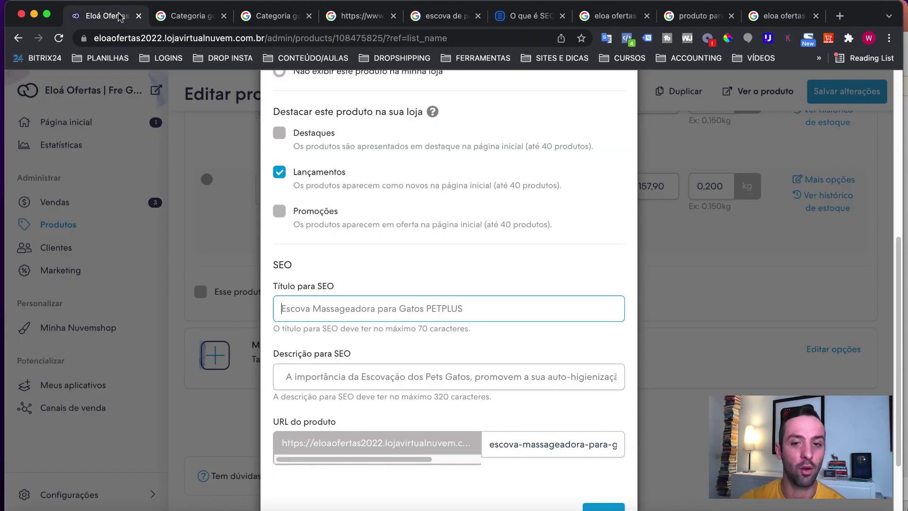
pyautogui.scroll(-2, 628, 407)
pyautogui.click(607, 421)
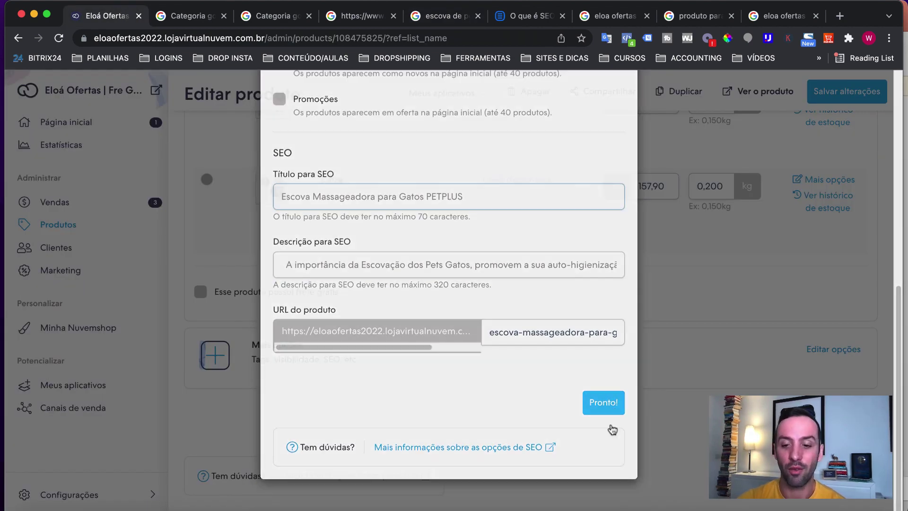